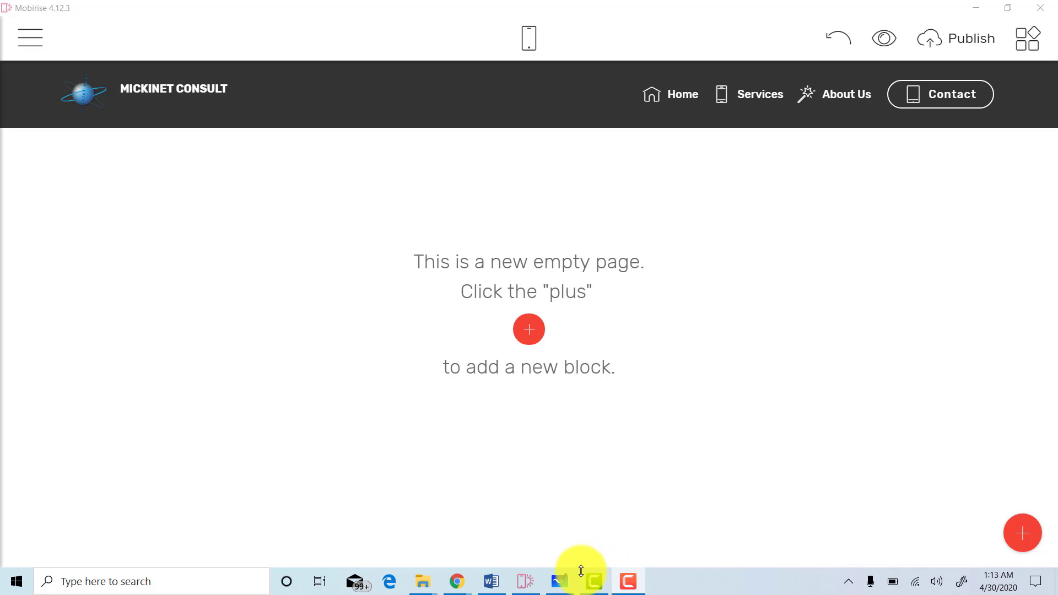
Review the page-layout sketch and check the site's page list from the side menu.
left_click(565, 583)
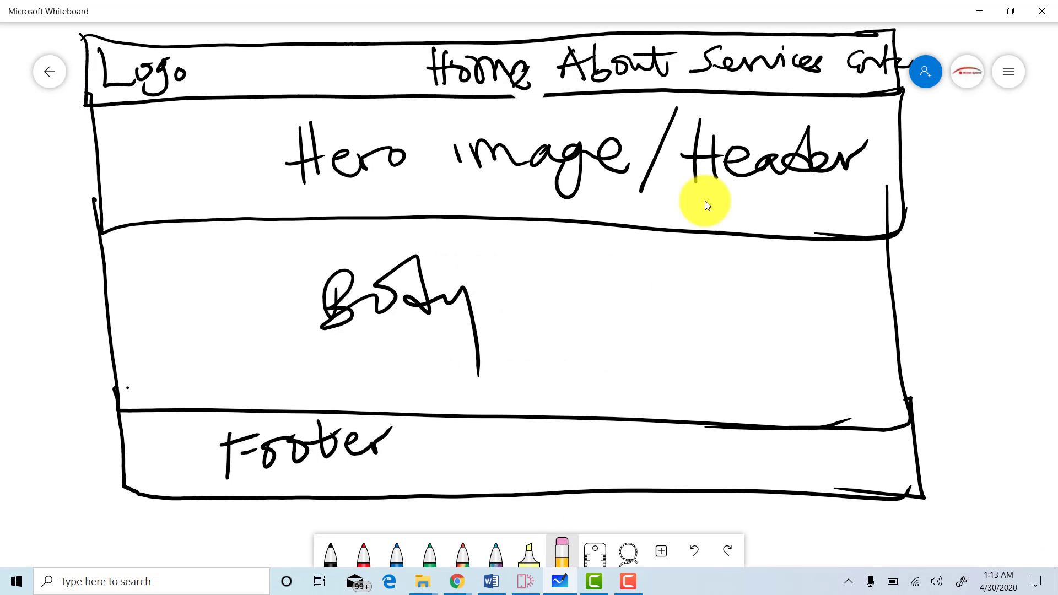
left_click(977, 9)
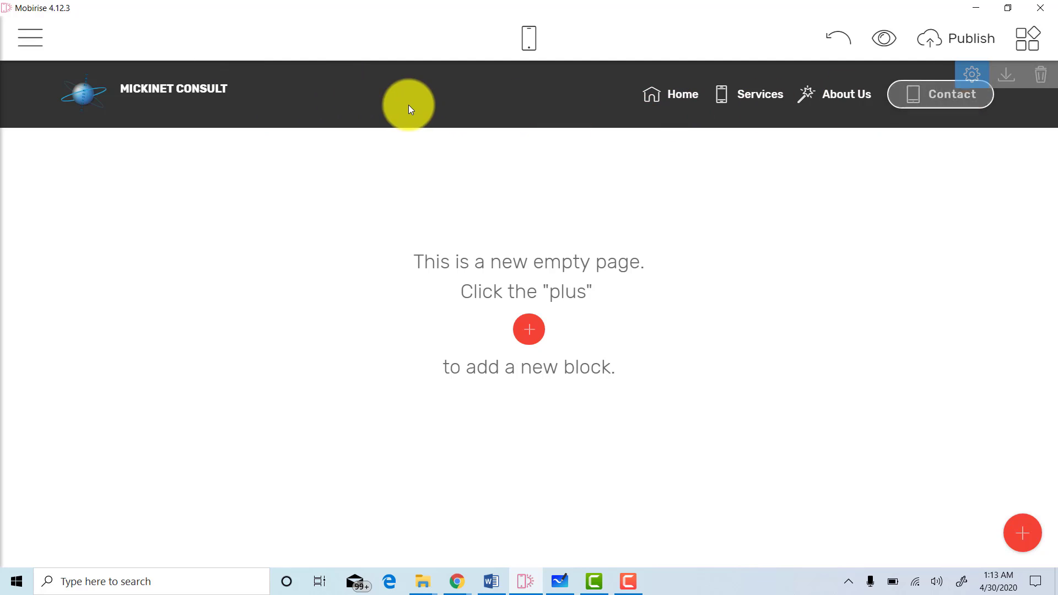
left_click(12, 44)
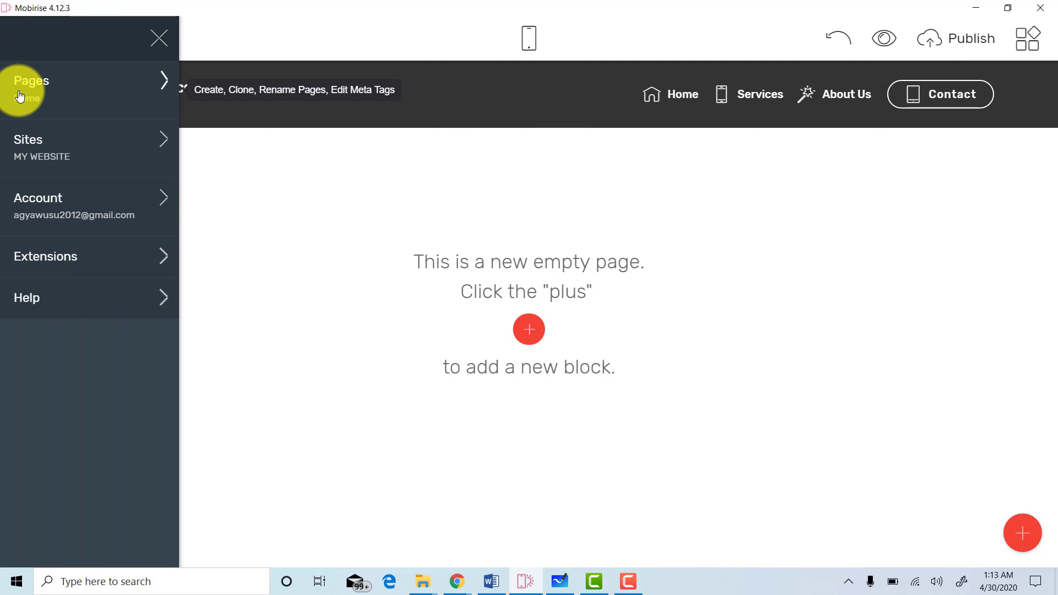
left_click(19, 94)
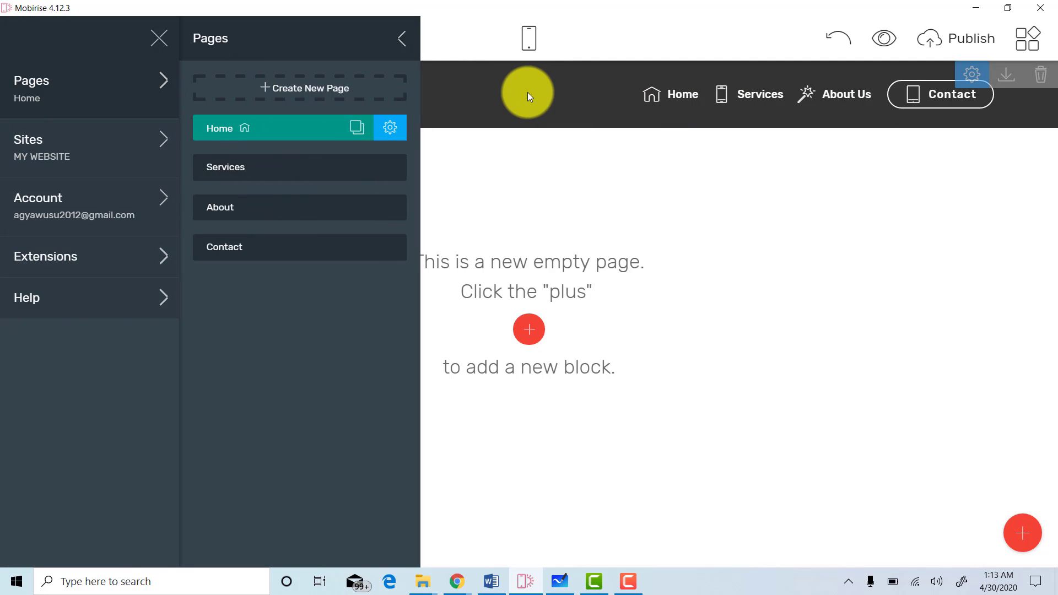
left_click(528, 92)
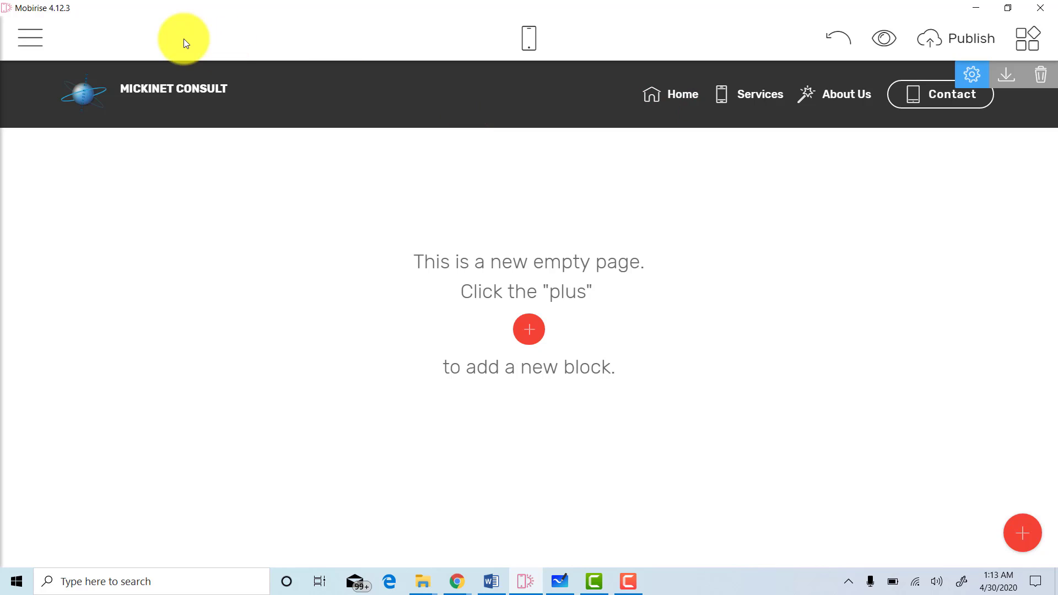
left_click(30, 38)
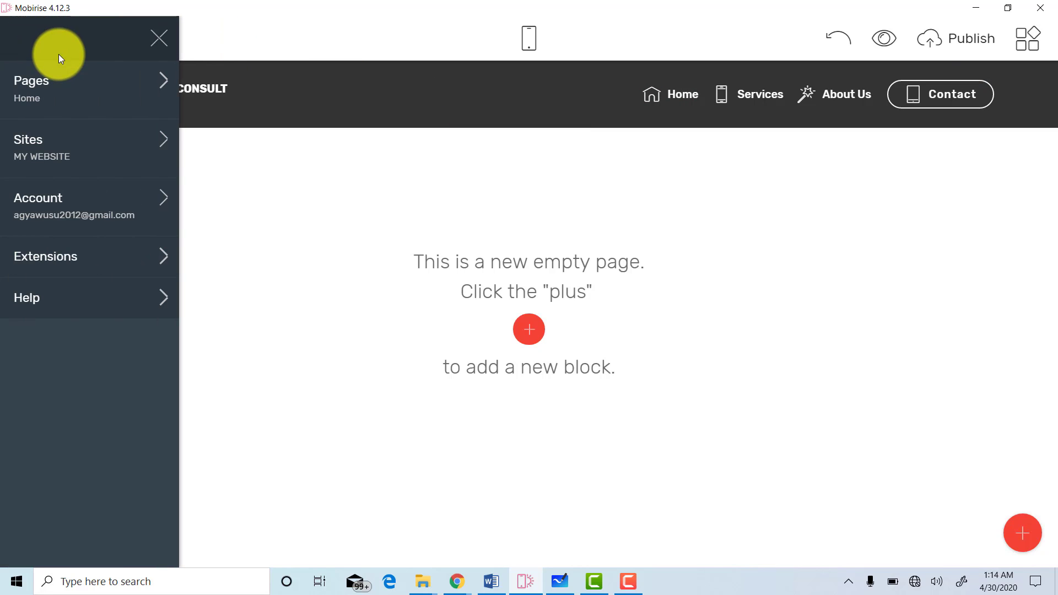
left_click(49, 86)
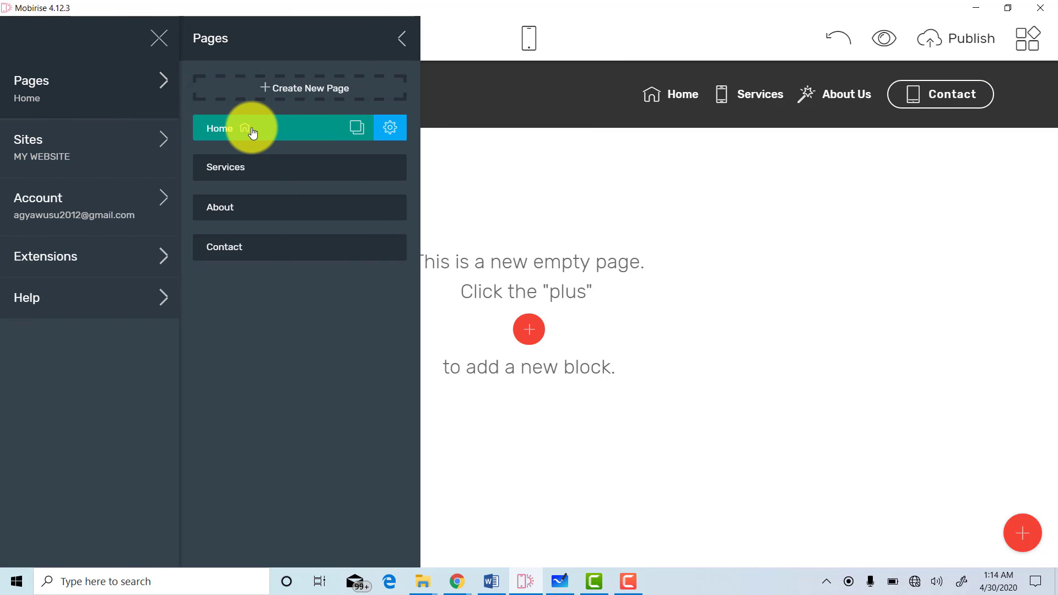
left_click(497, 118)
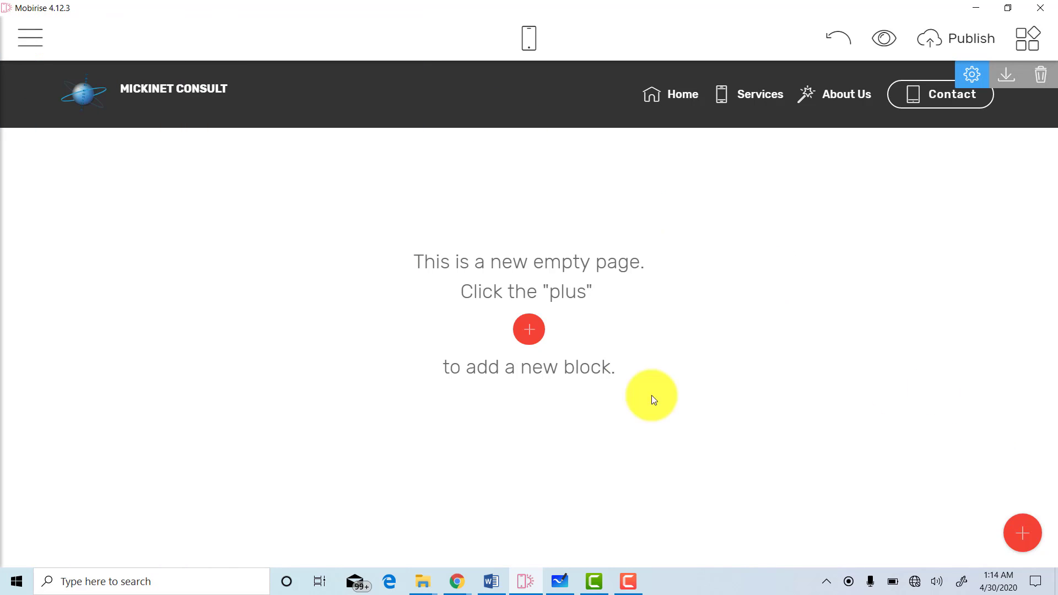
Add the Full Screen Intro block from the Headers category below the menu bar.
left_click(535, 329)
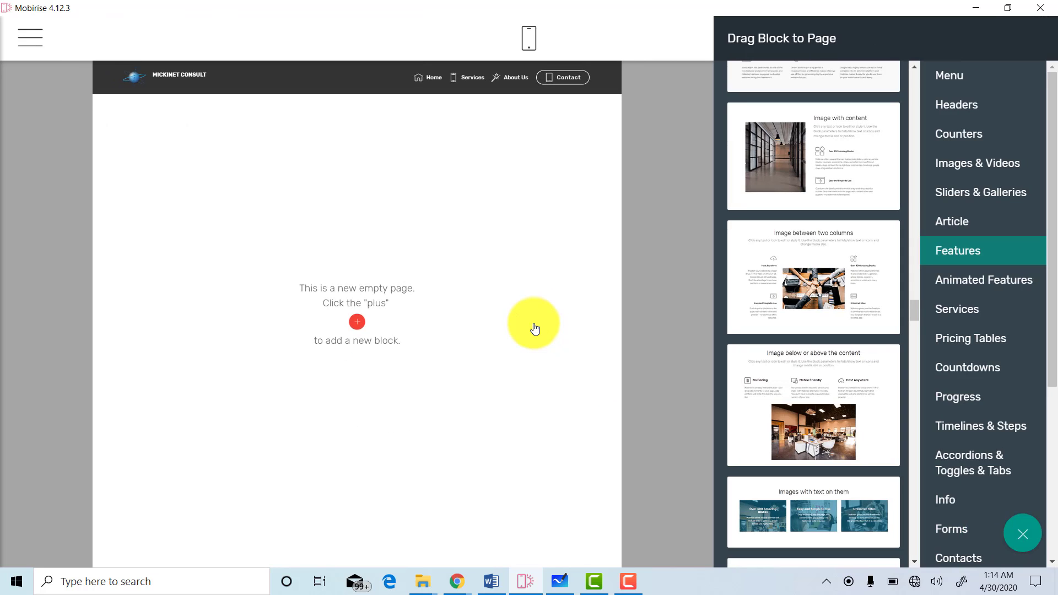
left_click(954, 111)
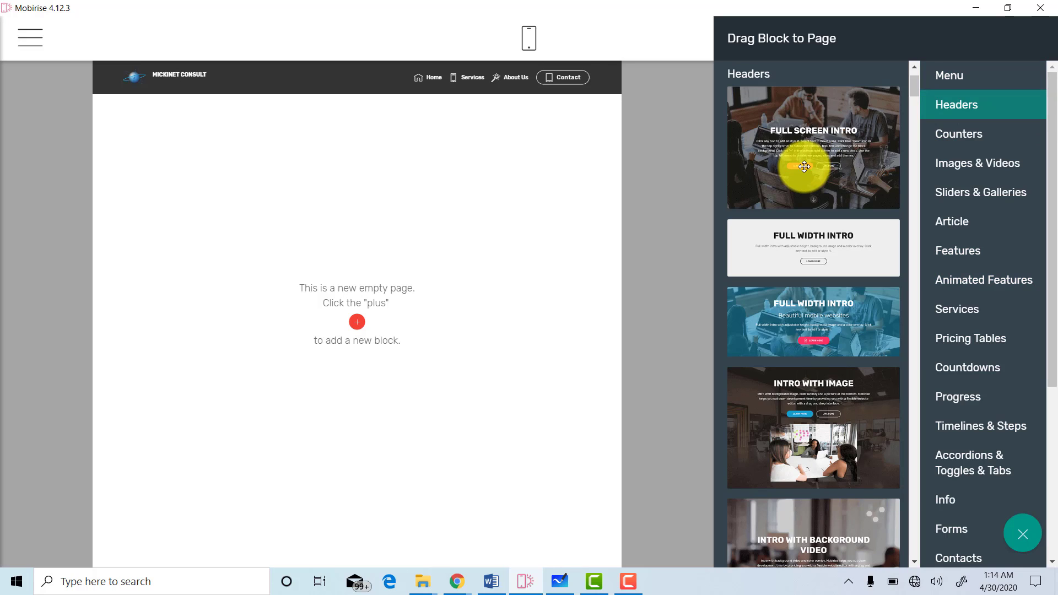
left_click(804, 167)
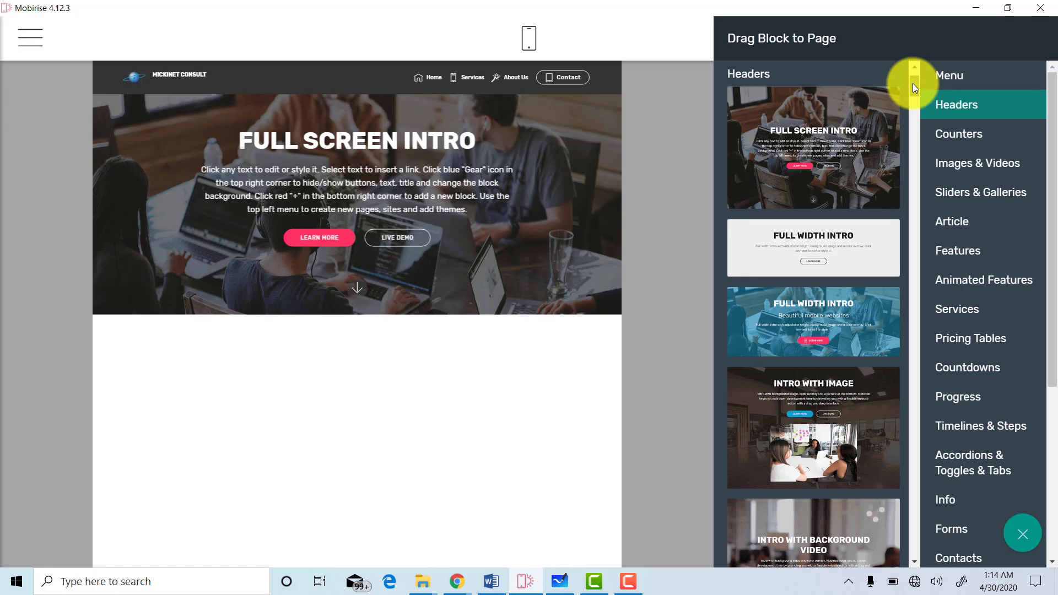
left_click_drag(913, 88, 915, 158)
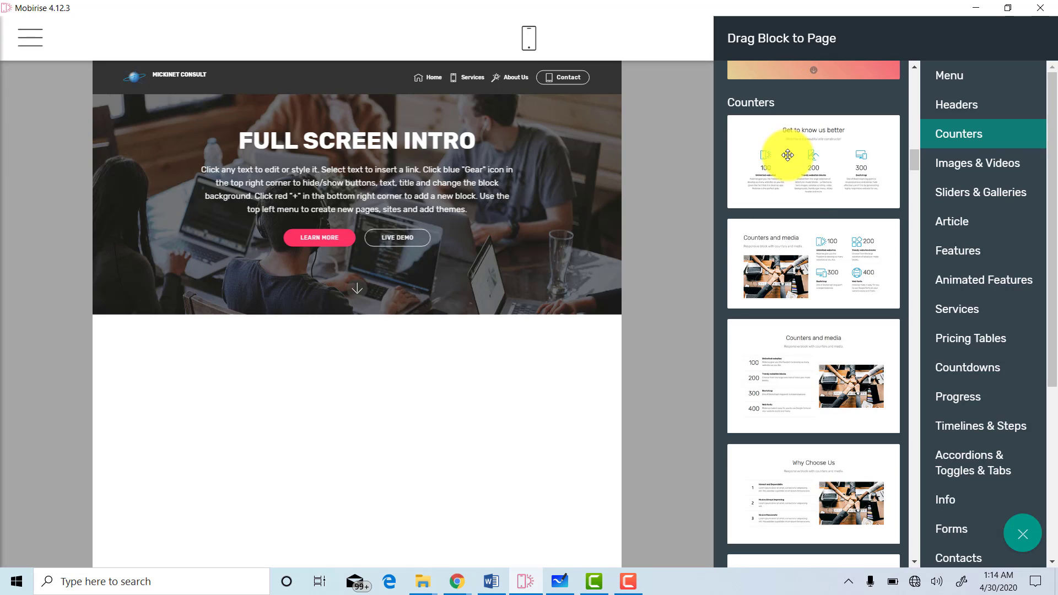
Add the Counters and media block, then the Counters block, and scroll to view them.
left_click(800, 278)
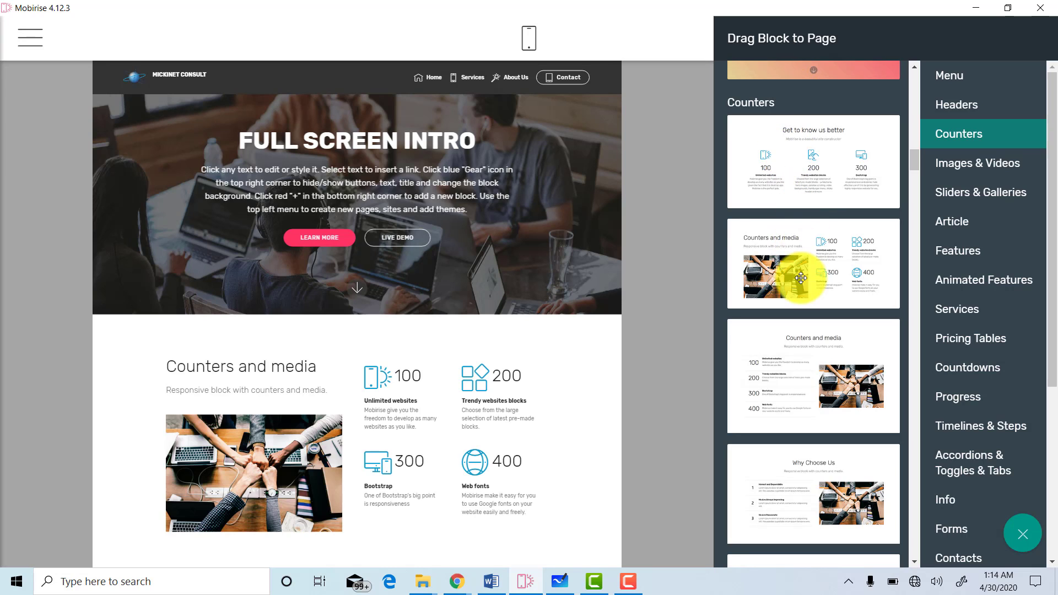
left_click(822, 174)
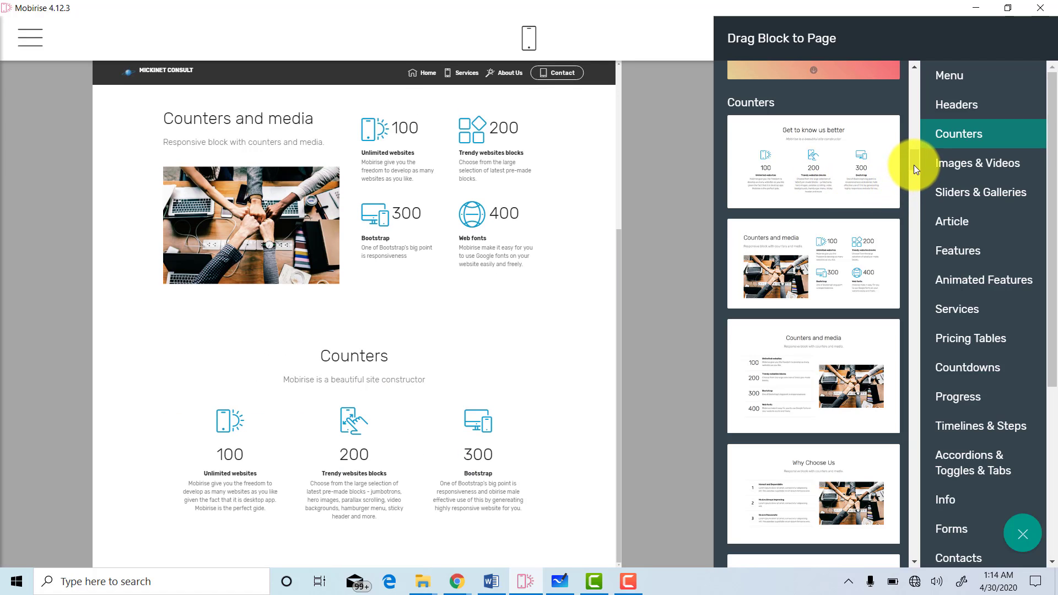
scroll(914, 176, "down", 7)
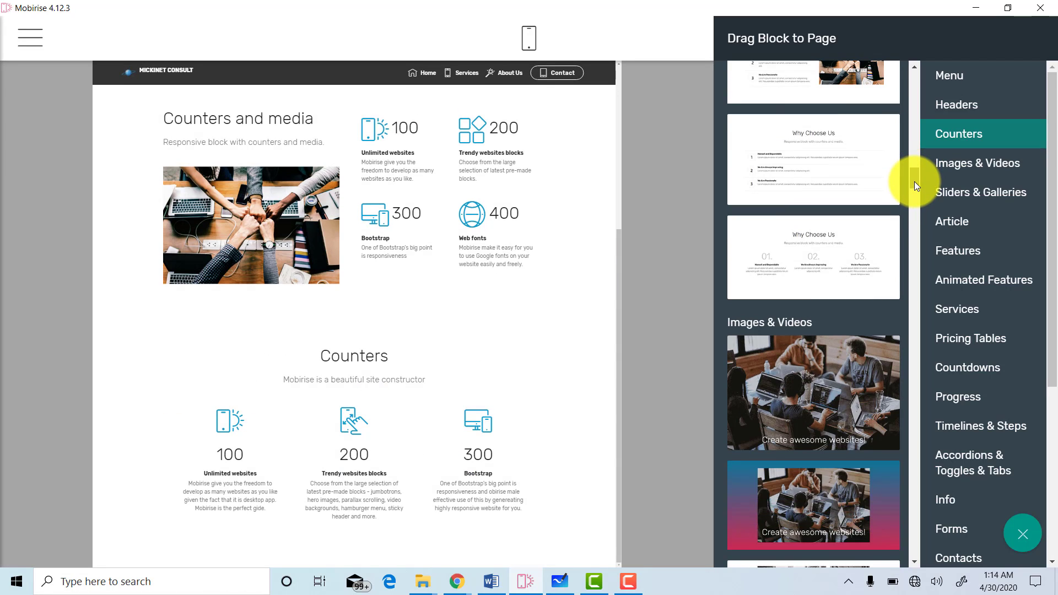
scroll(914, 178, "up", 1)
scroll(915, 173, "down", 5)
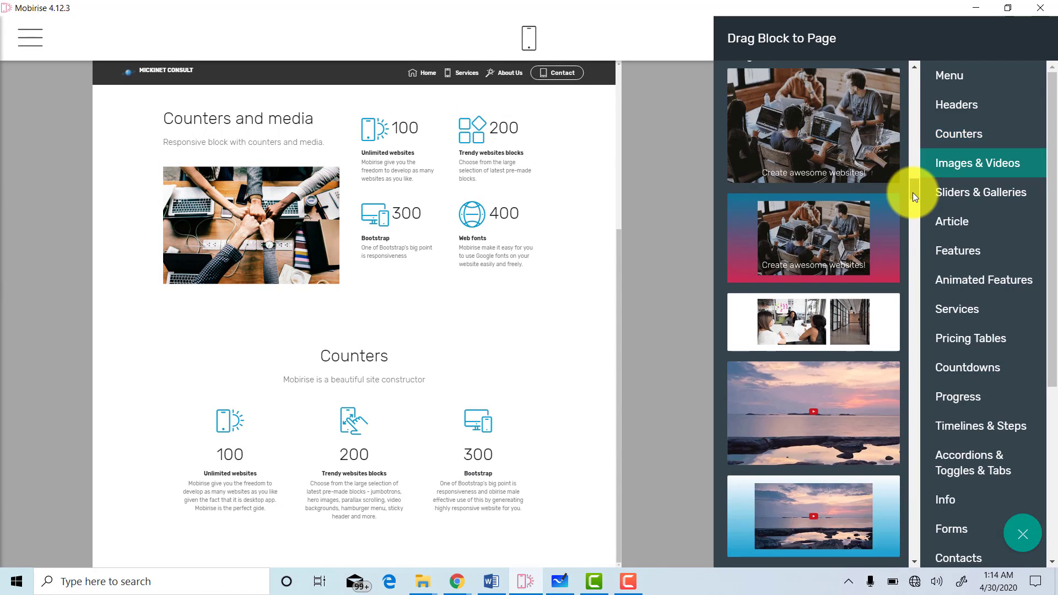
scroll(914, 209, "down", 9)
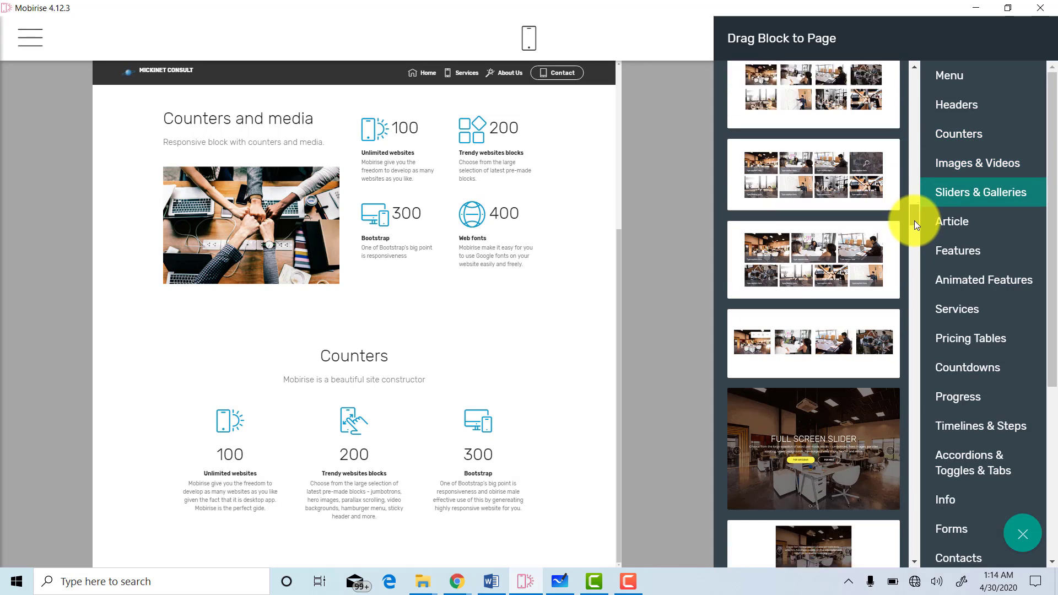
left_click_drag(915, 219, 929, 307)
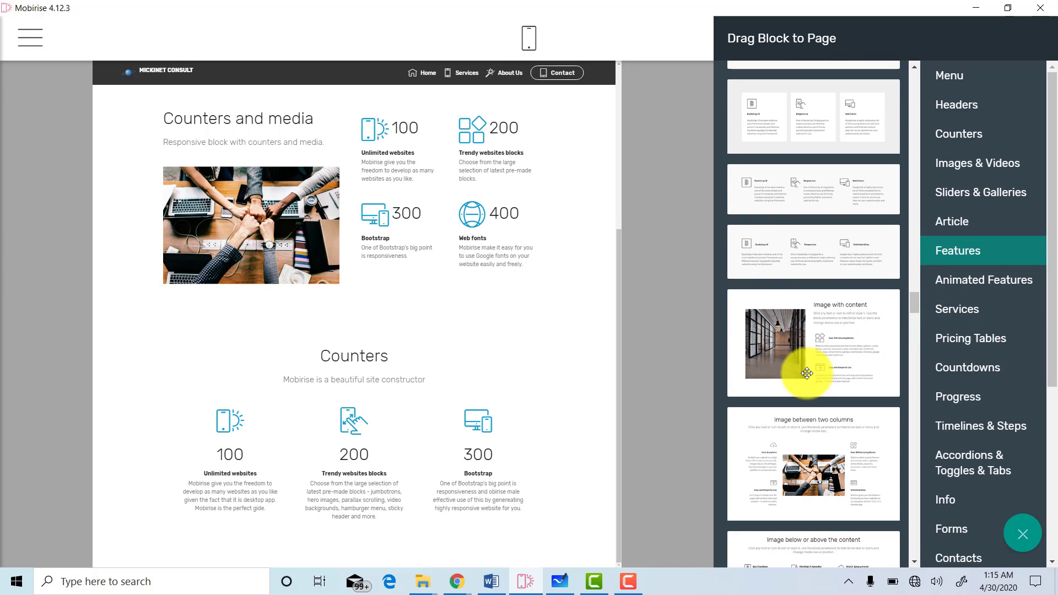
Add Image with content from Features and a dark footer with Address, Contacts and Links columns.
left_click(807, 373)
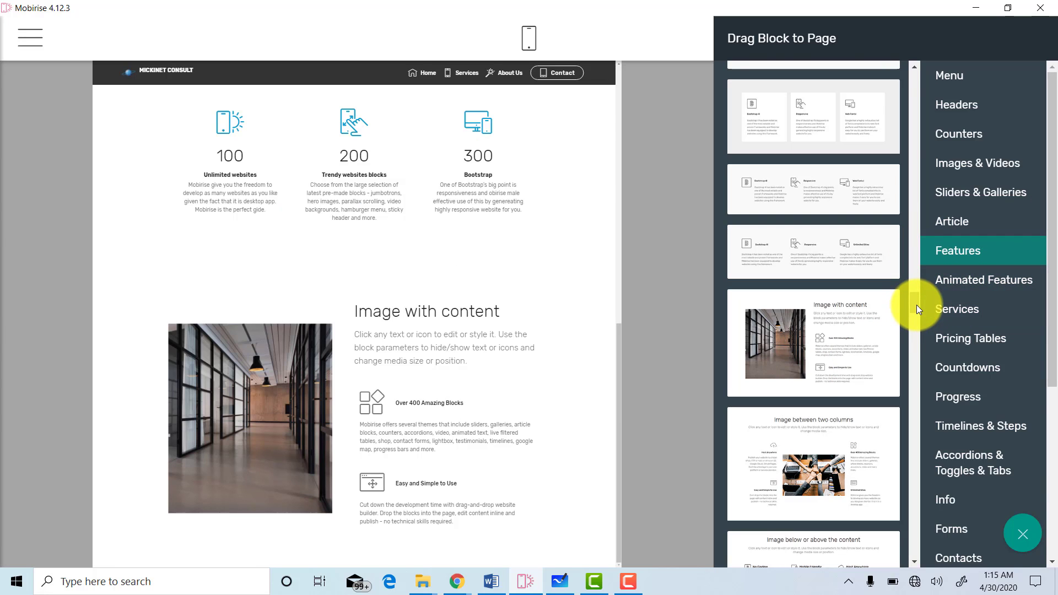
left_click_drag(916, 306, 918, 558)
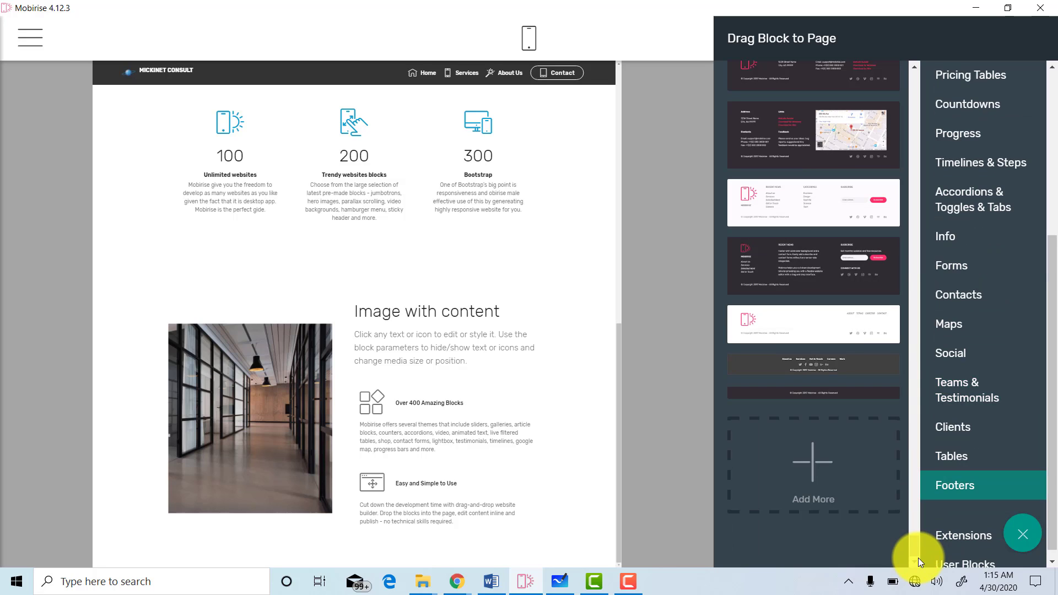
left_click_drag(917, 551, 918, 540)
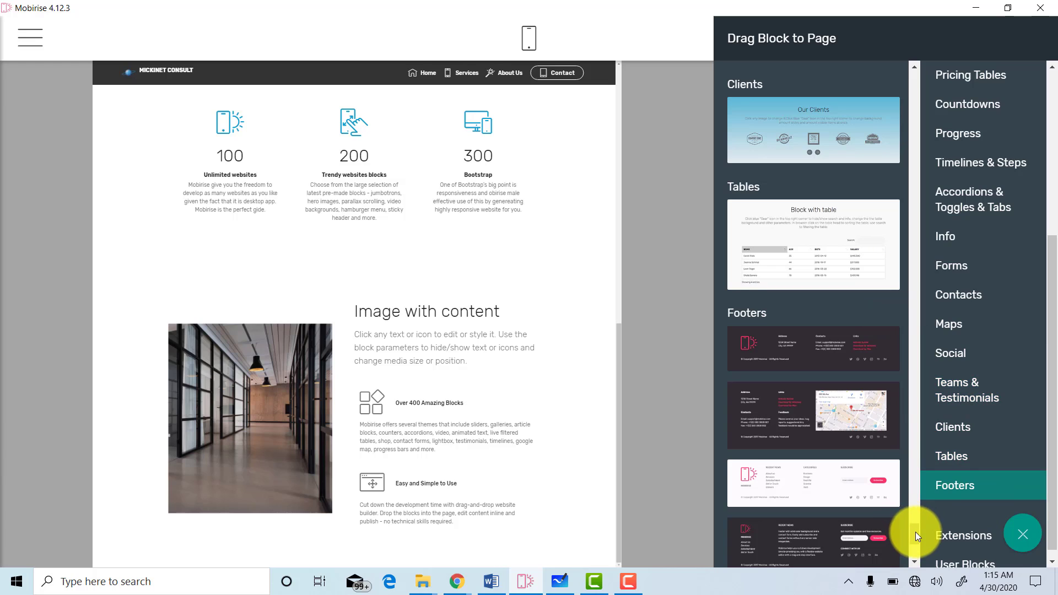
left_click_drag(915, 531, 914, 534)
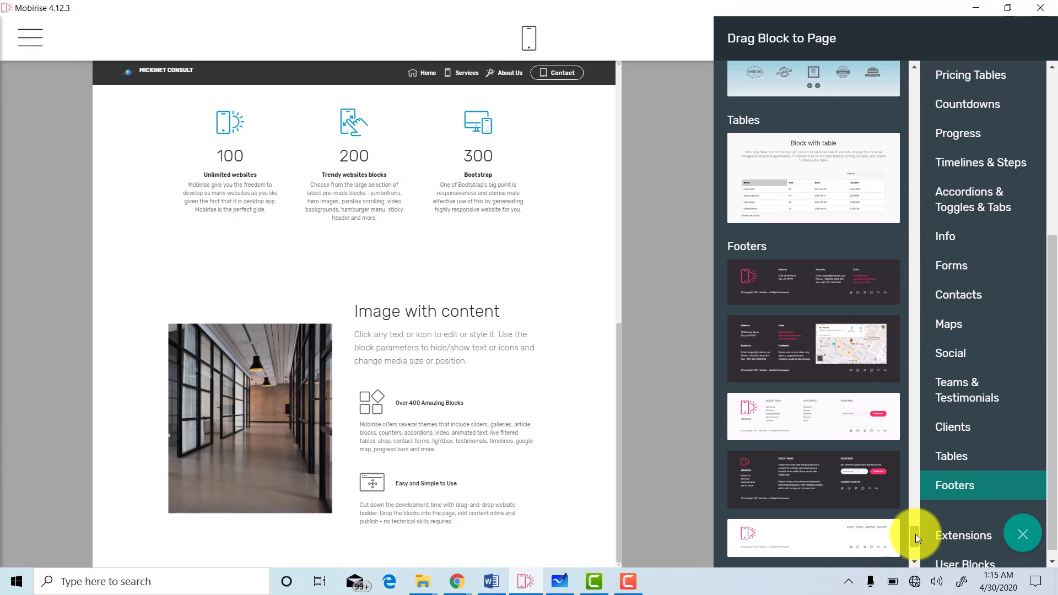
left_click(813, 277)
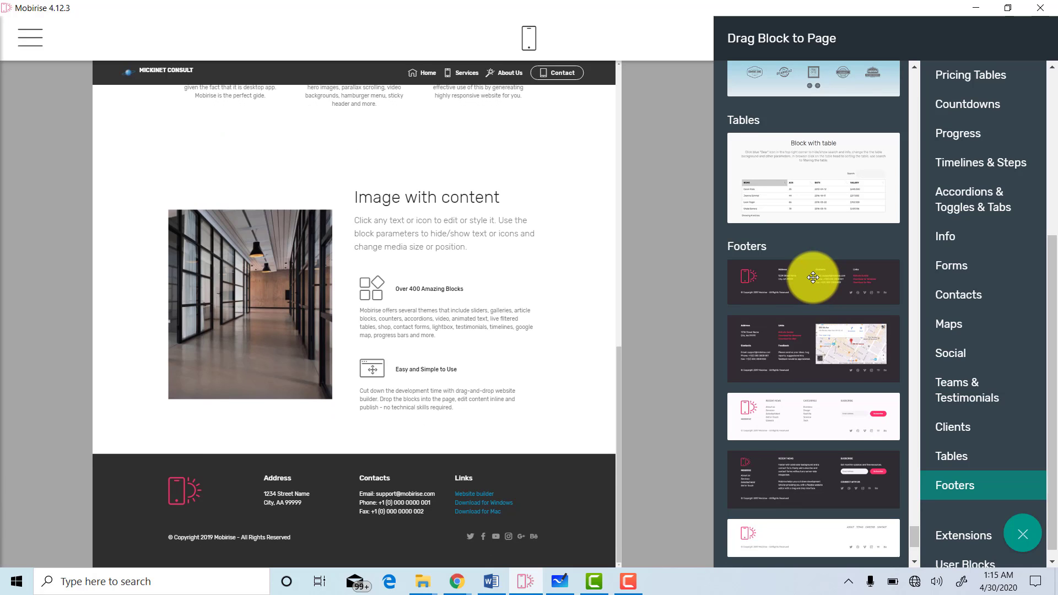
left_click(530, 243)
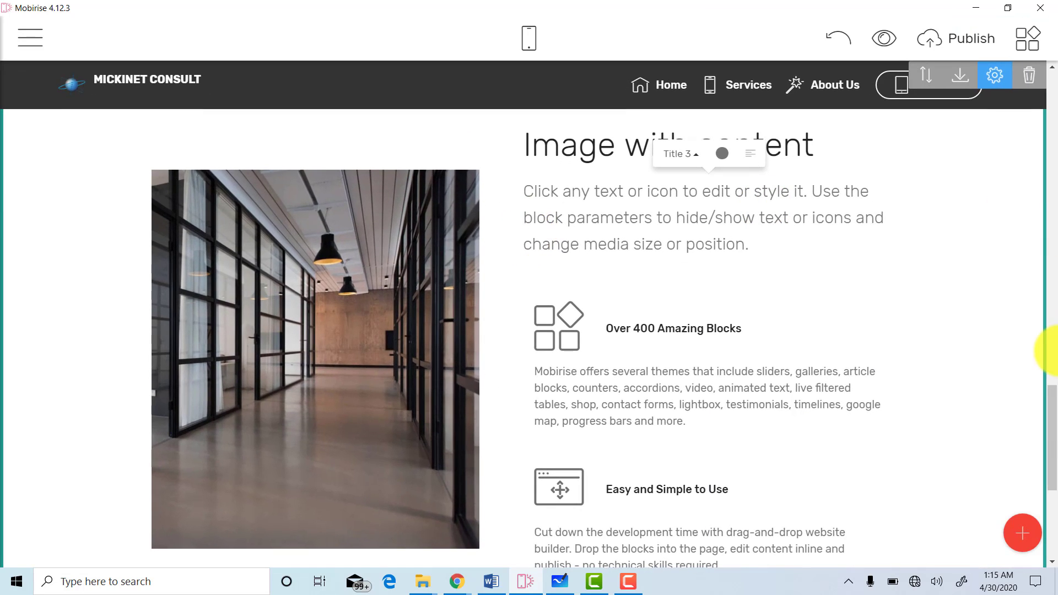
Save the Counters block to User Blocks.
left_click_drag(1050, 424, 1039, 308)
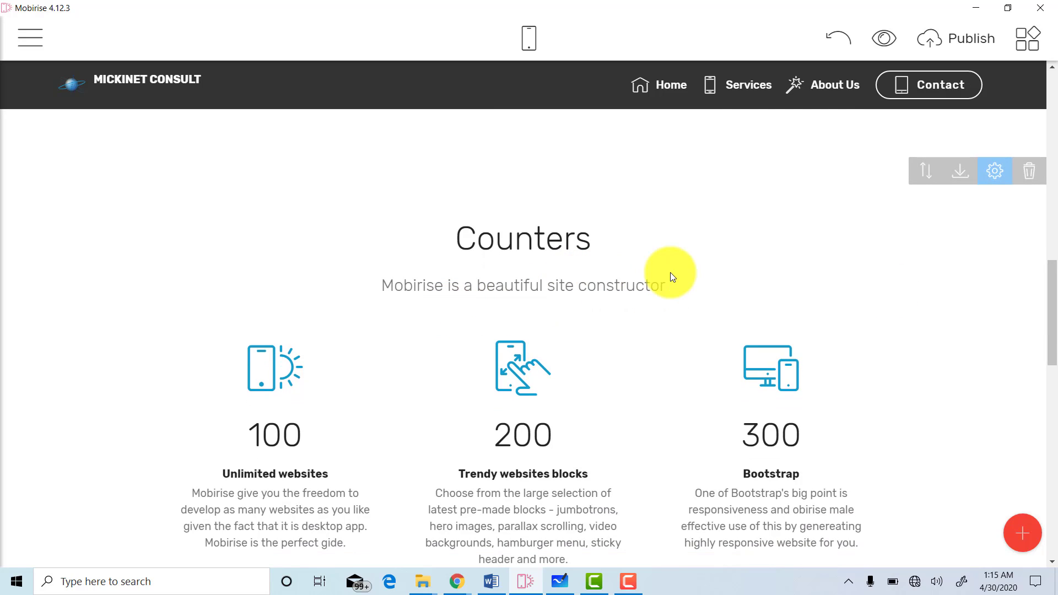
left_click(960, 178)
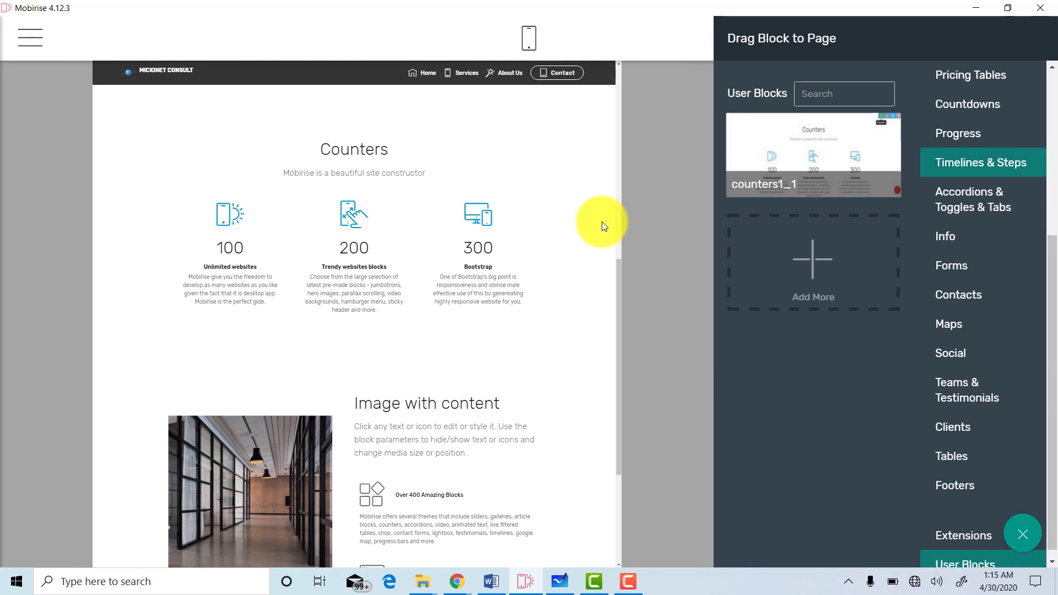
left_click(548, 217)
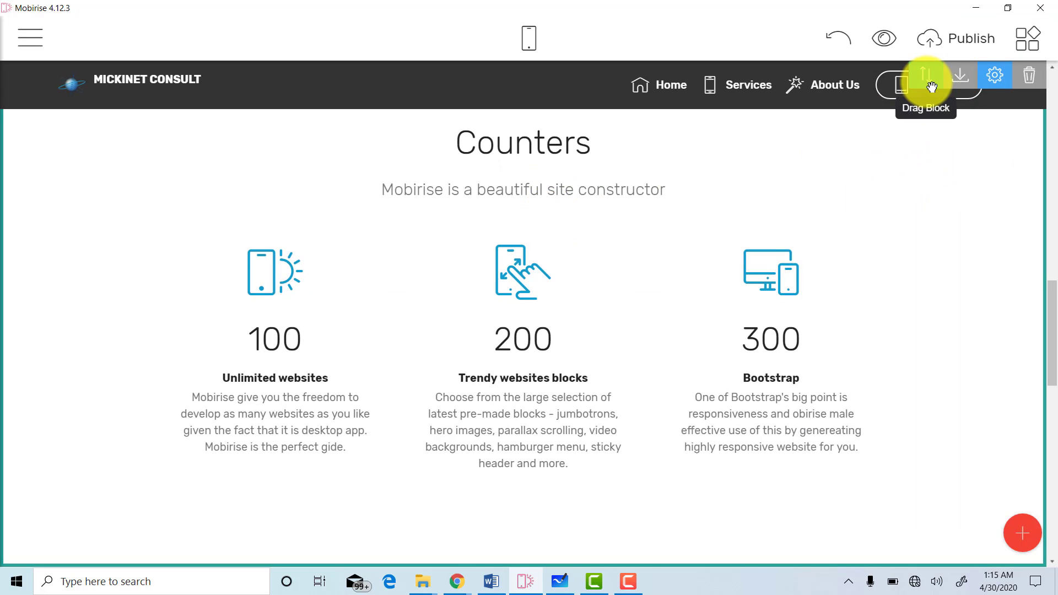
Drag the Counters block above Counters and media, directly below the intro header.
left_click_drag(930, 86, 715, 230)
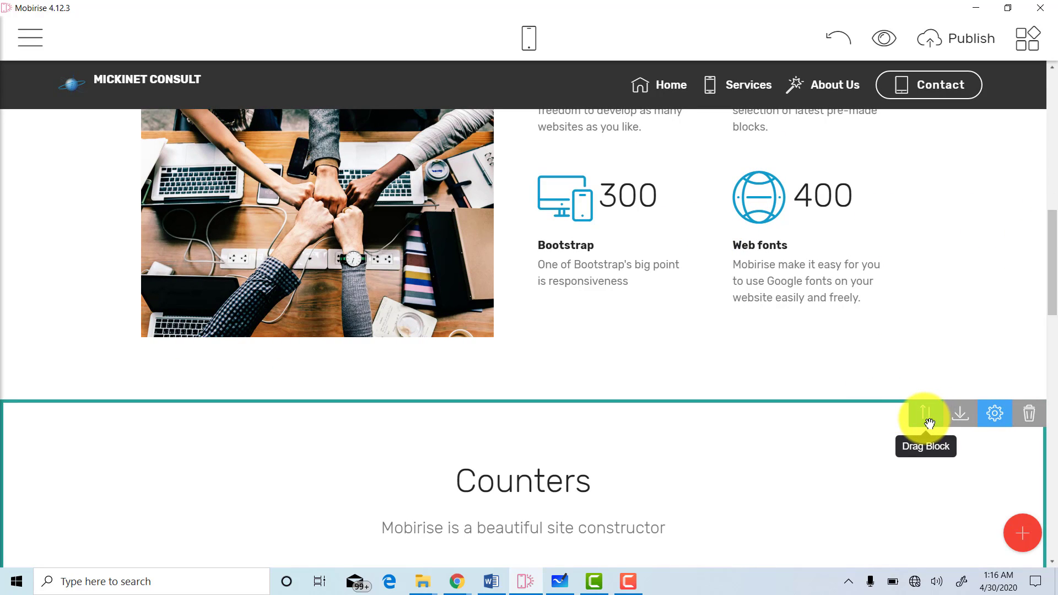
left_click_drag(929, 423, 544, 2)
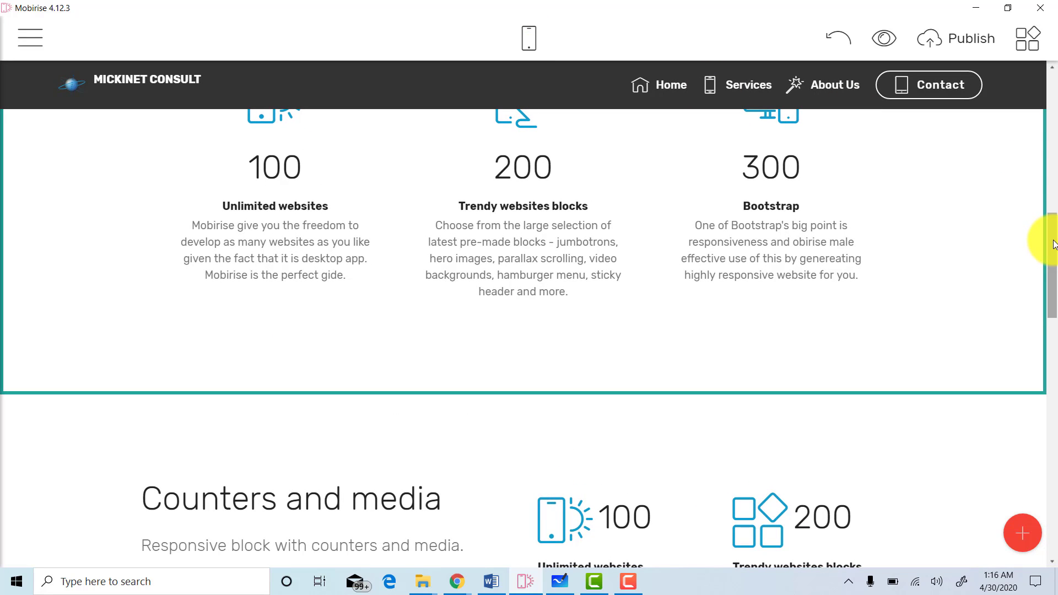
left_click_drag(1046, 236, 1056, 309)
mouse_move(779, 330)
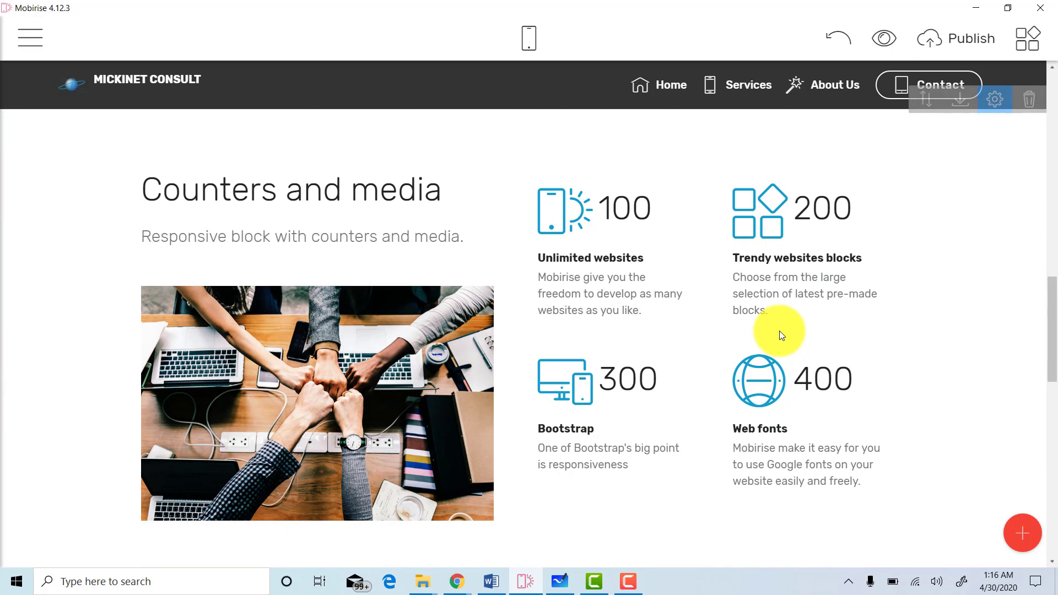
Delete the Counters and media block, confirming the removal with OK.
left_click(642, 311)
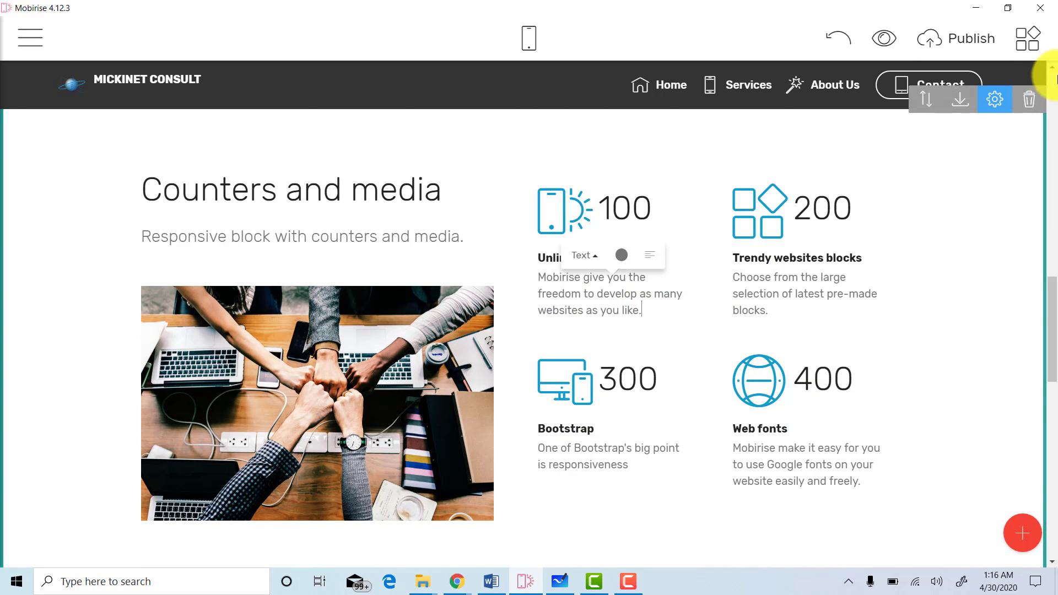
left_click(1028, 105)
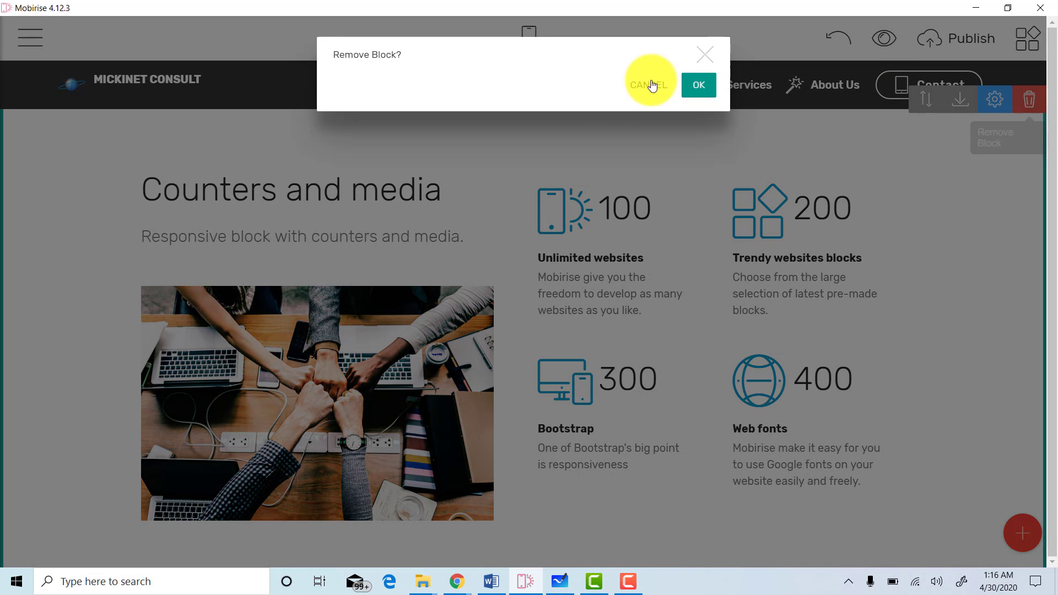
left_click(691, 88)
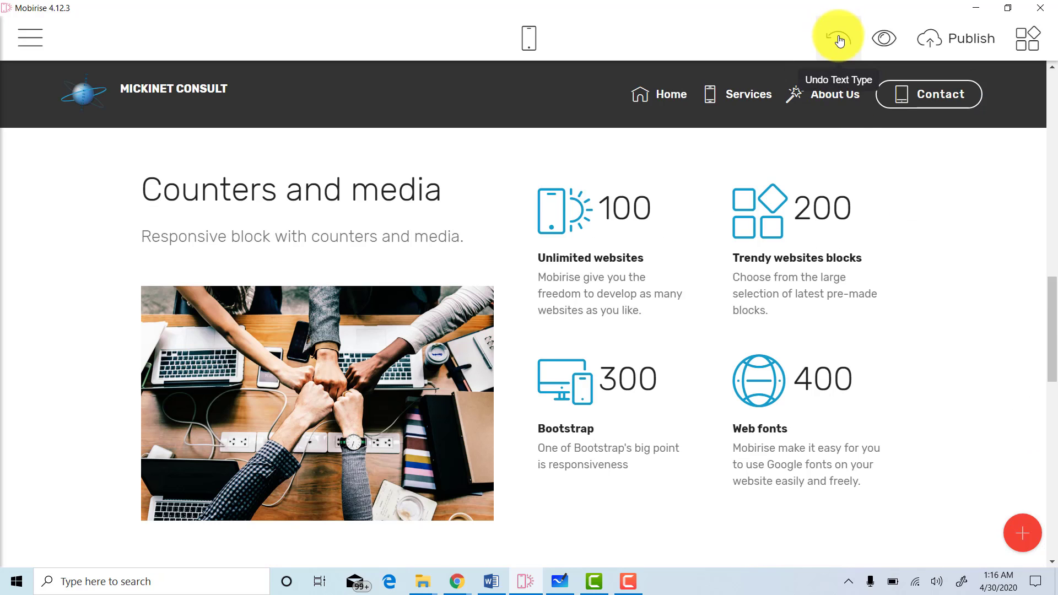
mouse_move(893, 210)
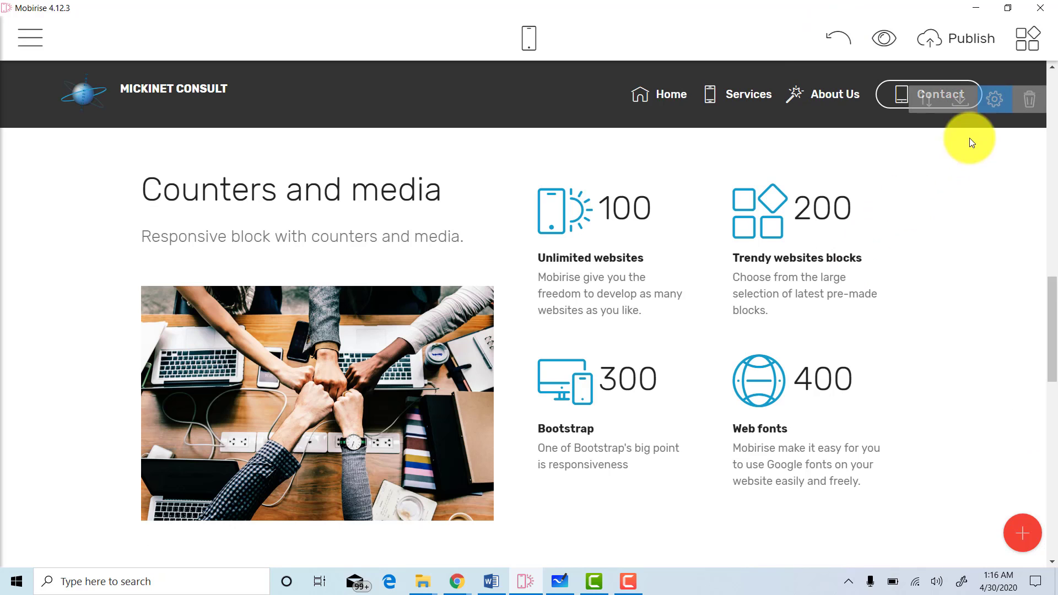
left_click(1030, 110)
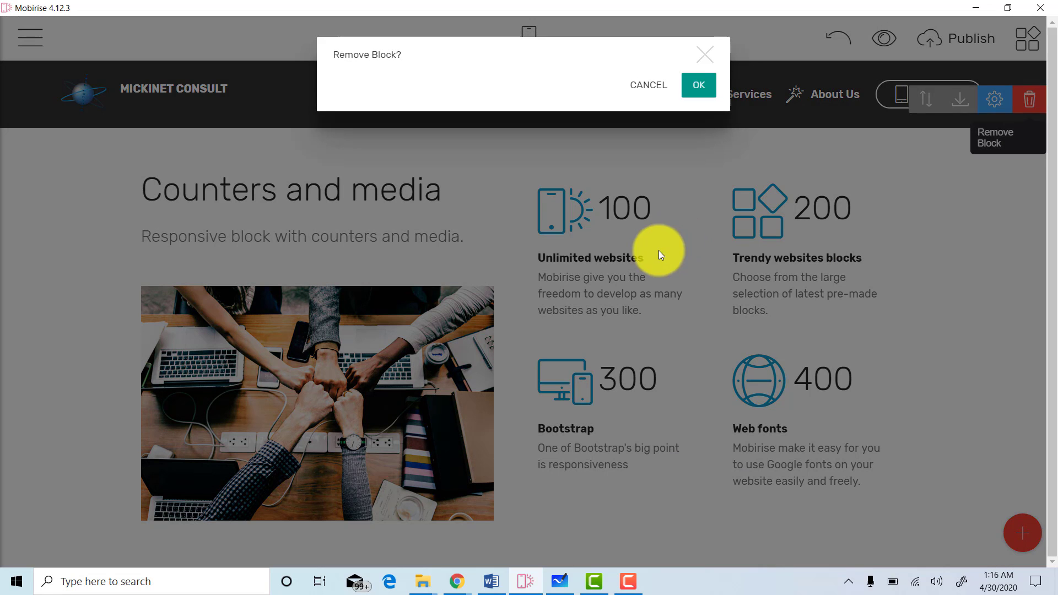
left_click(700, 86)
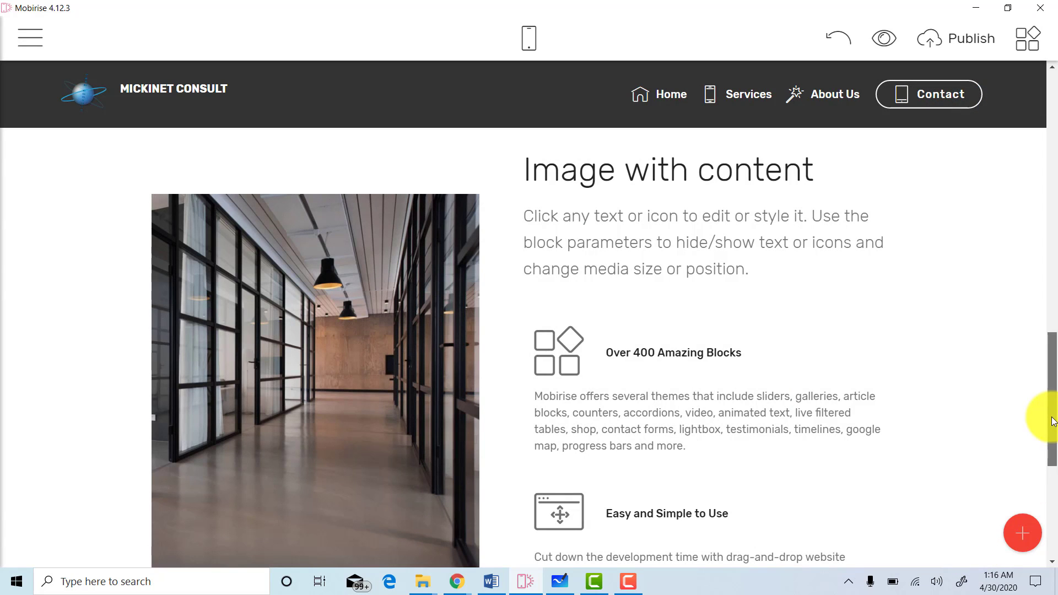
Scroll through the page to check the intro, Counters, Image with content and footer order.
left_click_drag(1054, 422, 1054, 134)
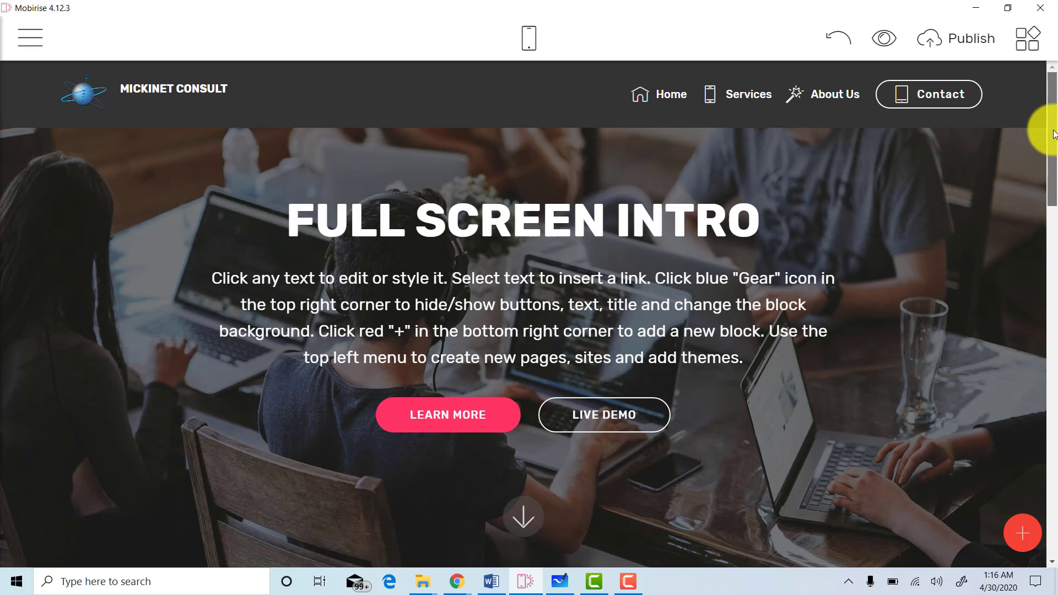
scroll(1037, 204, "down", 5)
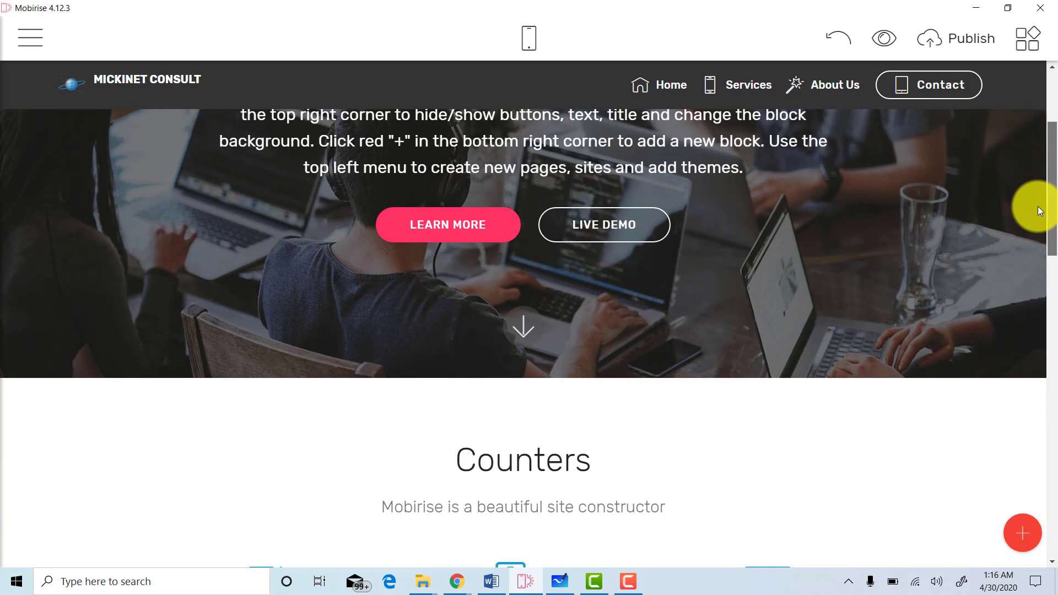
scroll(1027, 268, "down", 8)
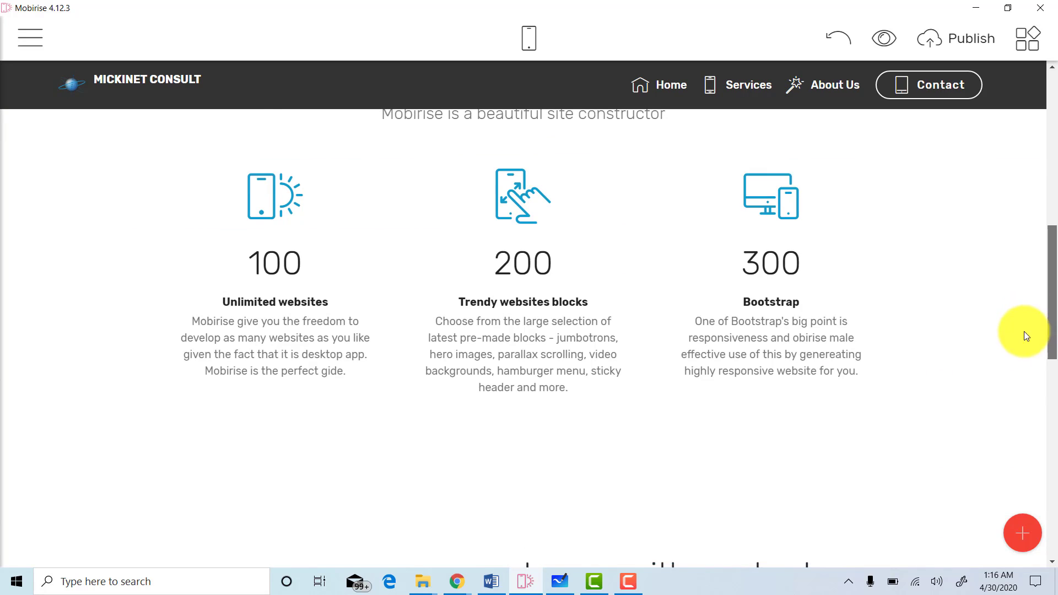
scroll(1022, 349, "down", 10)
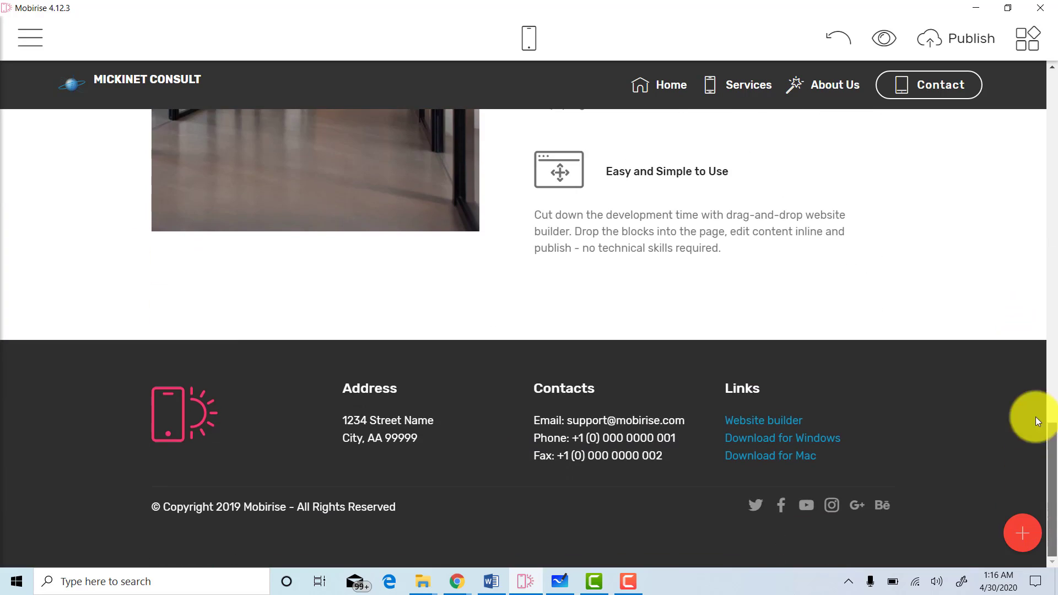
left_click_drag(1054, 435, 1047, 132)
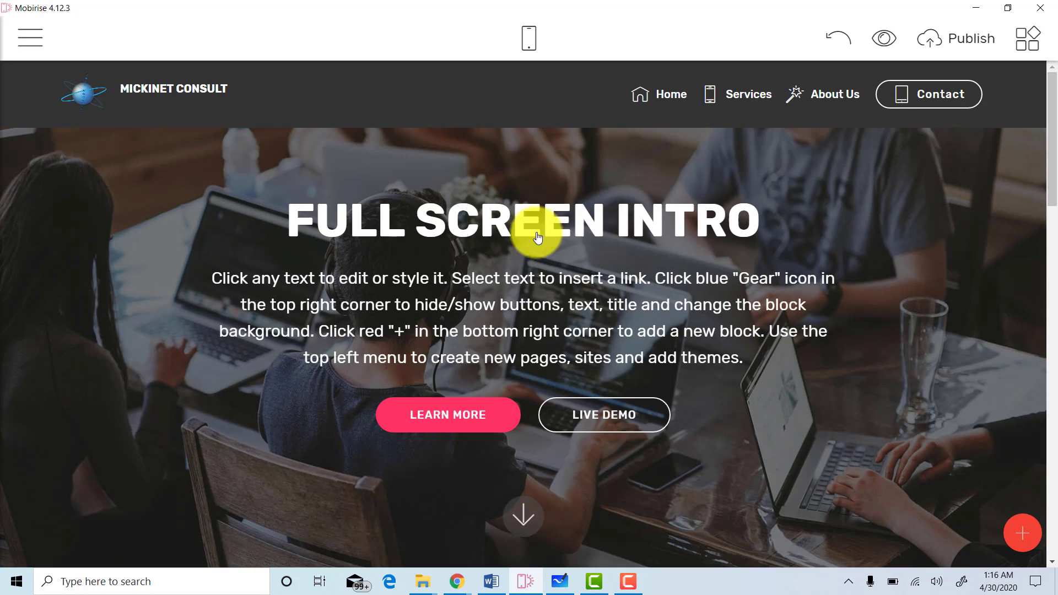
Replace the FULL SCREEN INTRO heading text with 'Learning Made Easy'.
left_click(612, 221)
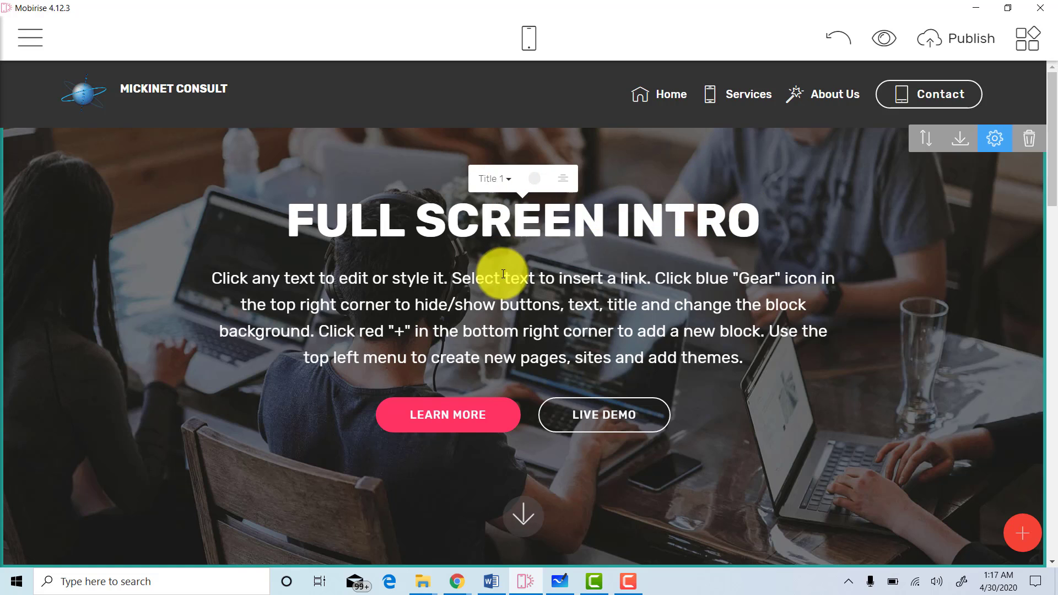
left_click(491, 581)
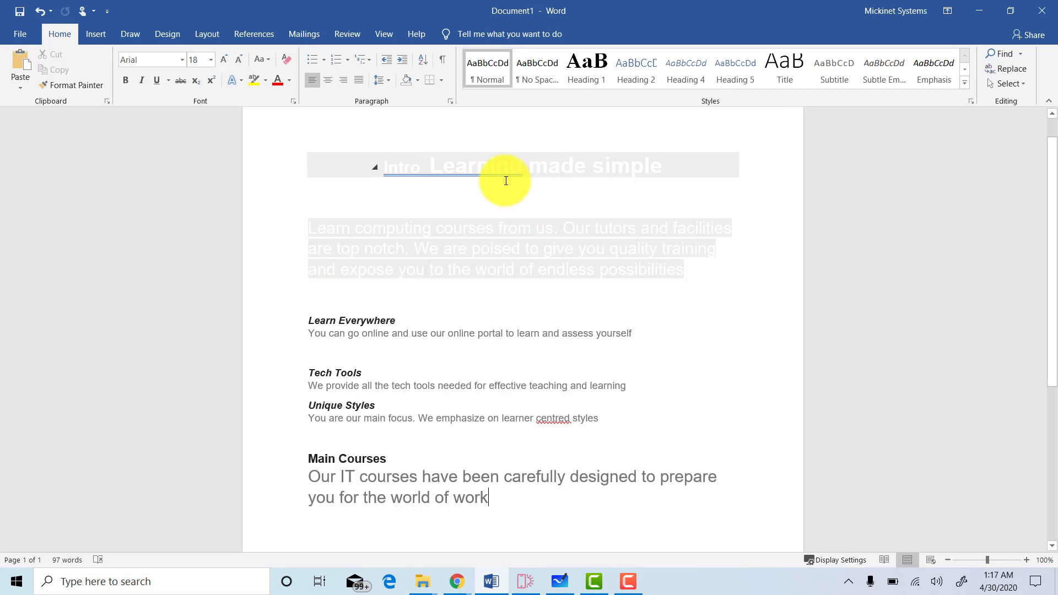
left_click(526, 582)
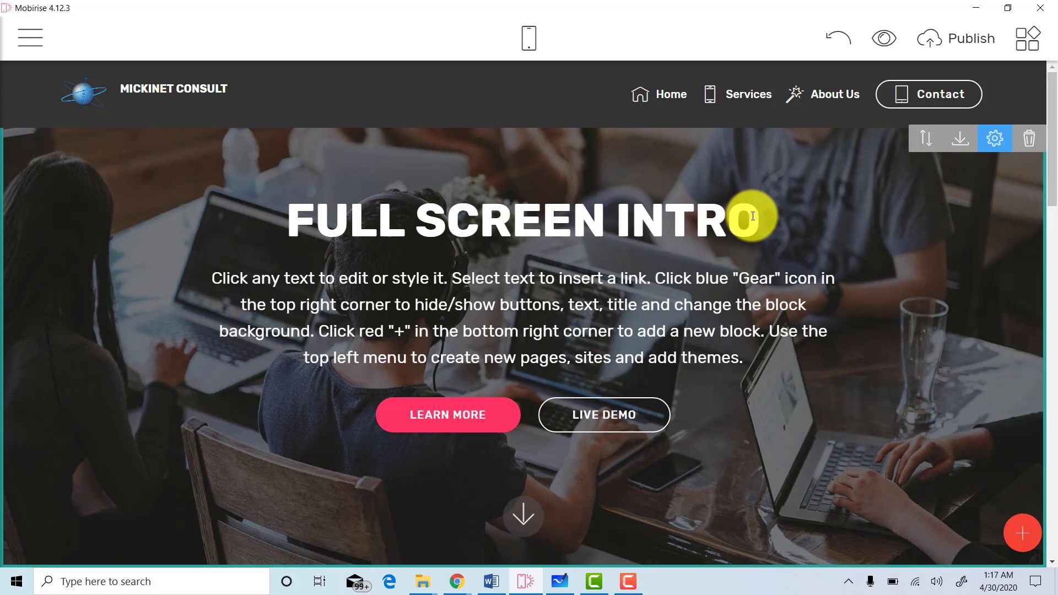
left_click_drag(757, 216, 279, 193)
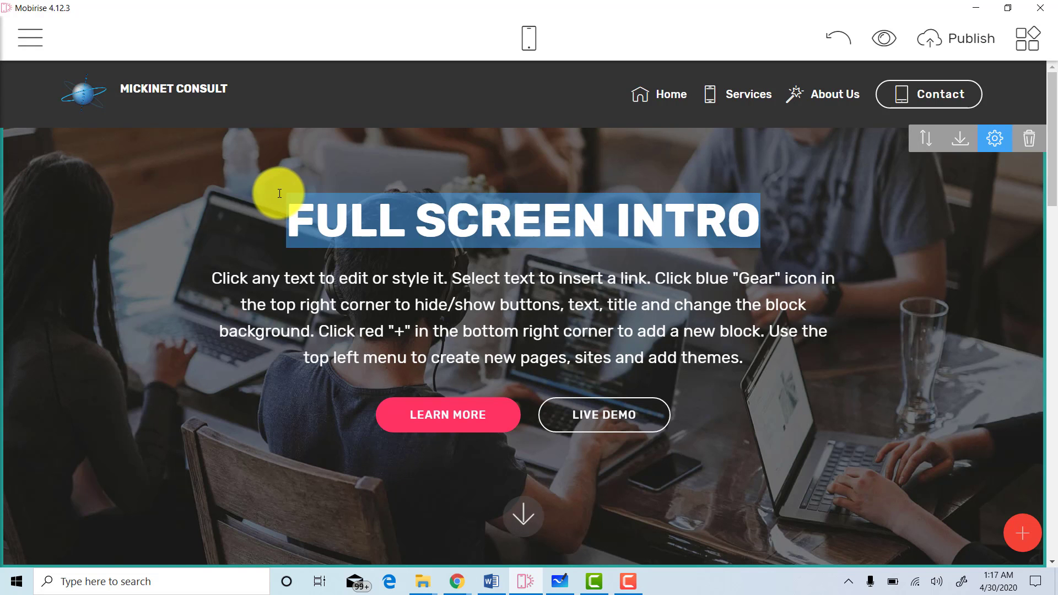
key("BackSpace")
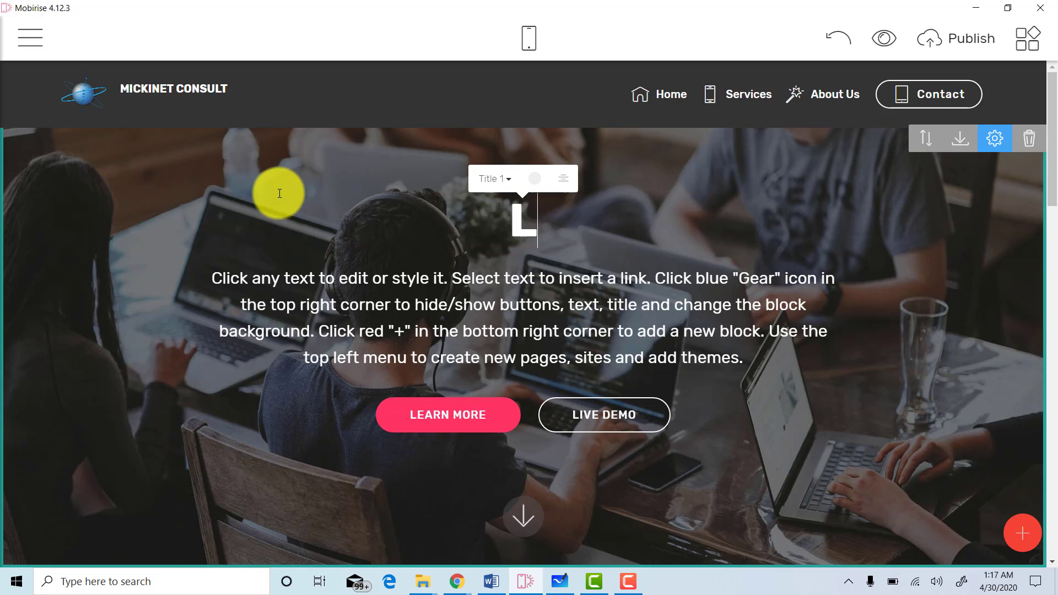
type("Learning")
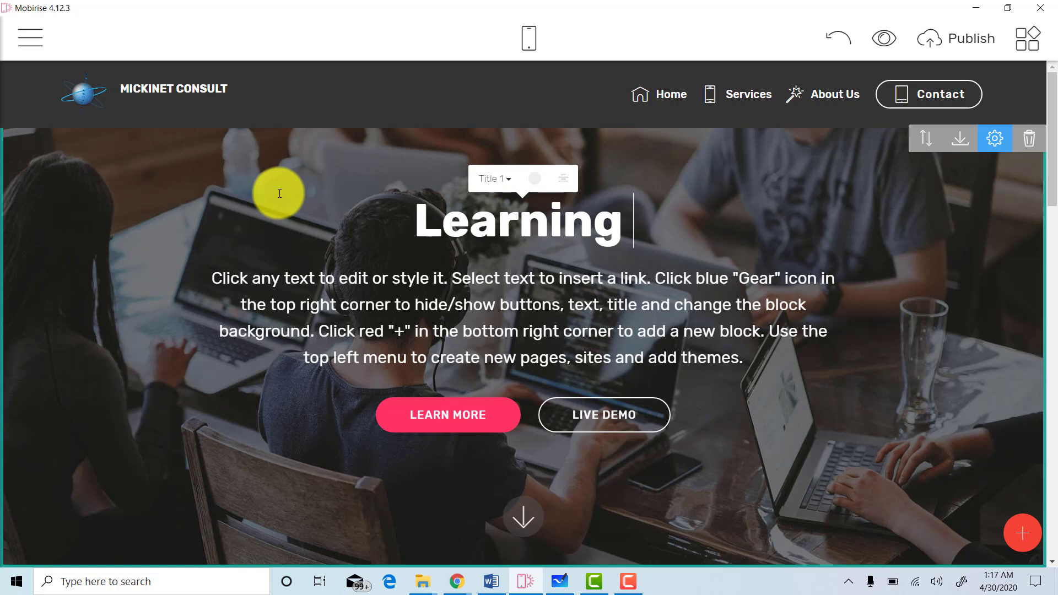
type(" M")
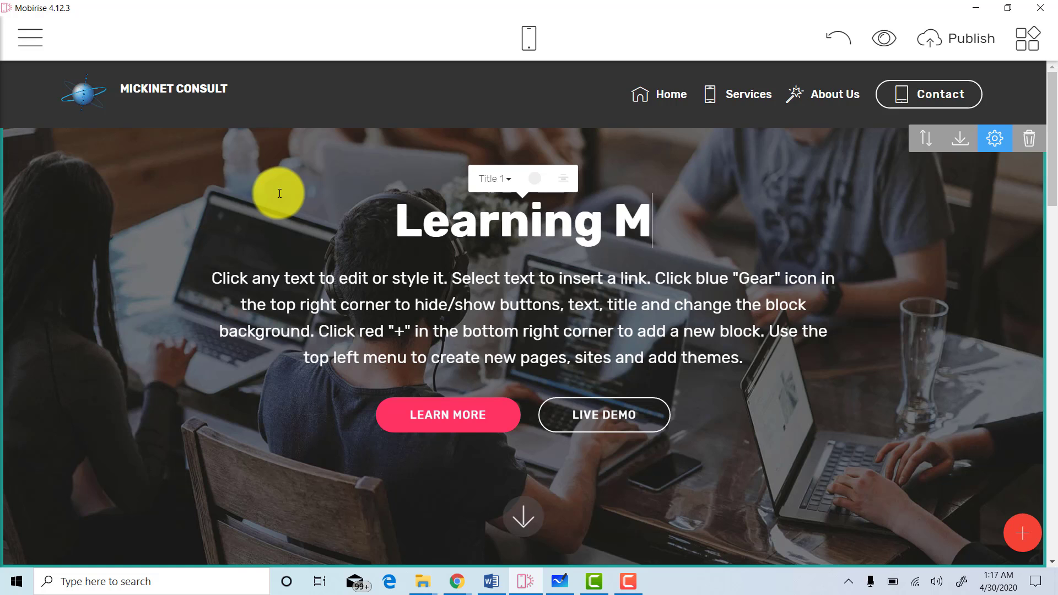
type("ade Easy")
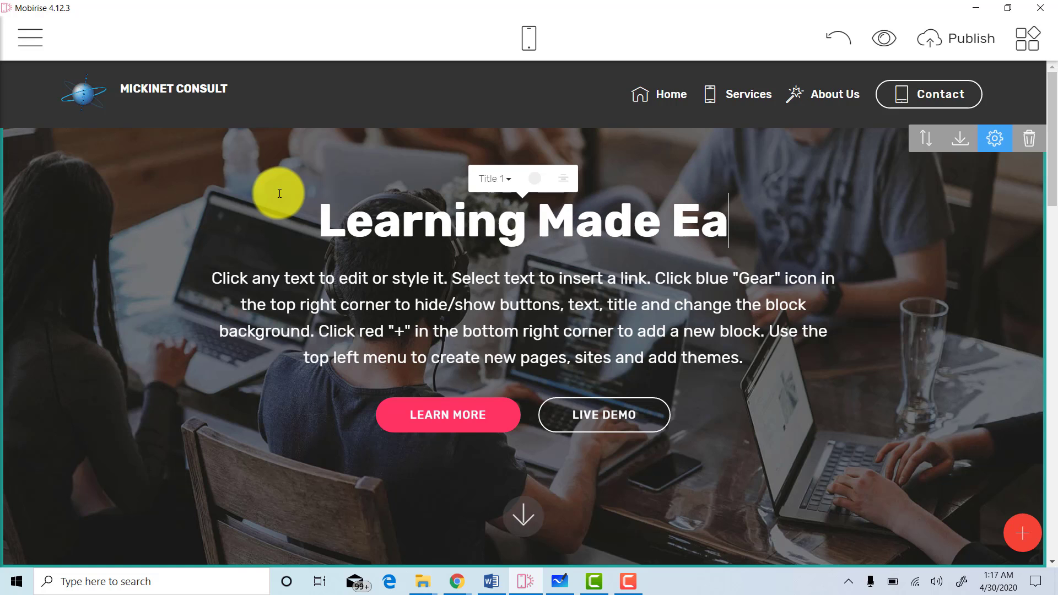
left_click(496, 292)
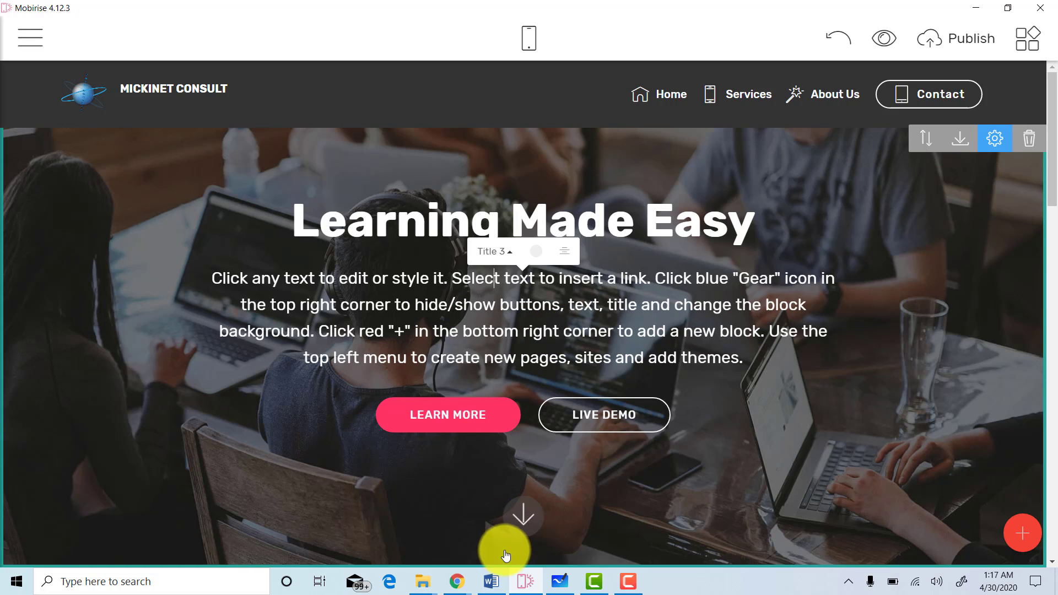
Select and copy the shaded 'Learn computing courses from us' paragraph in Word.
left_click(491, 582)
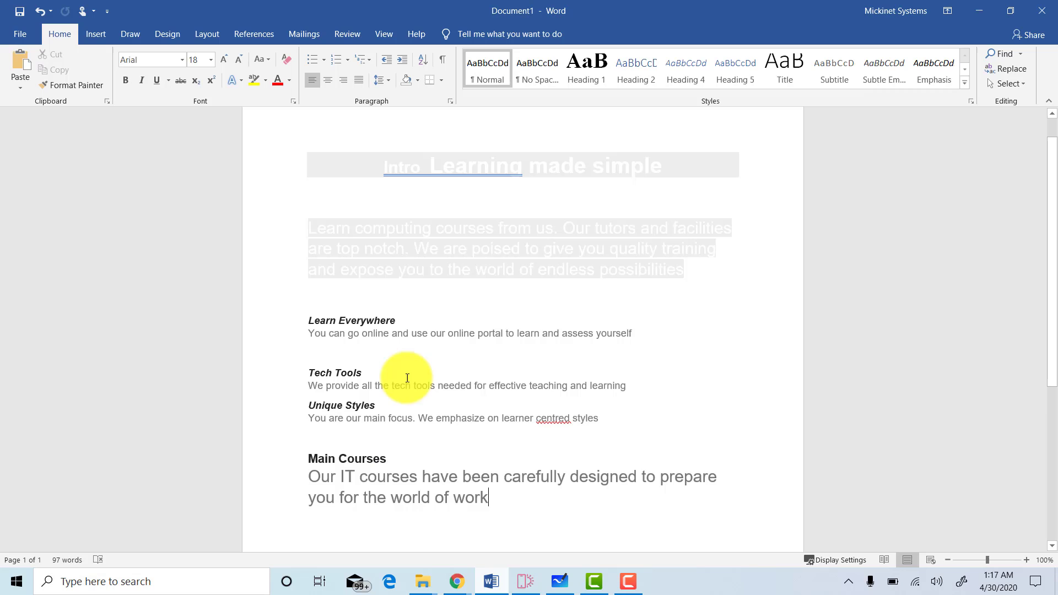
triple_click(486, 262)
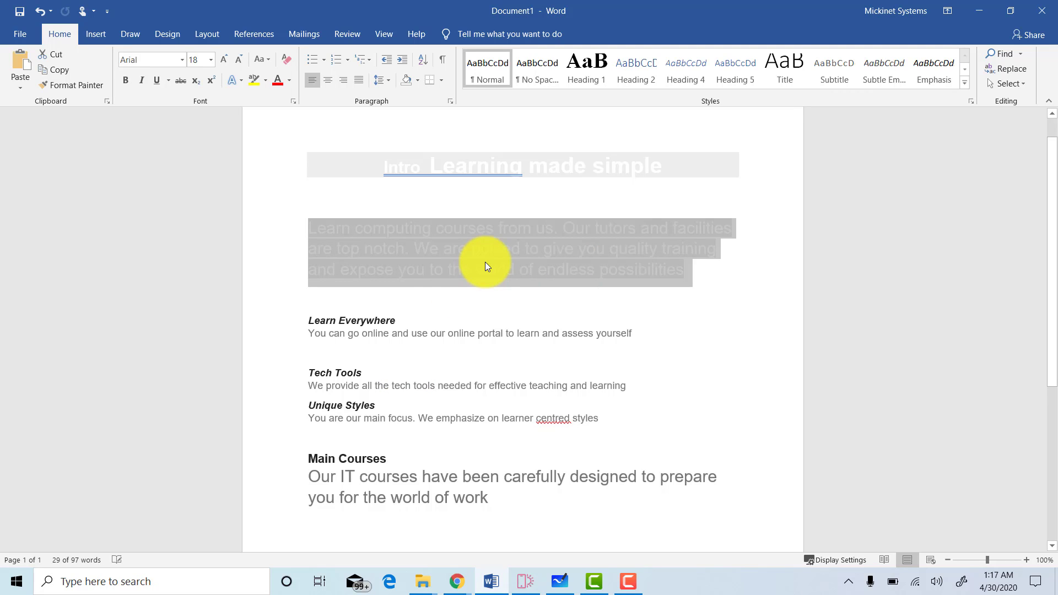
left_click(485, 263)
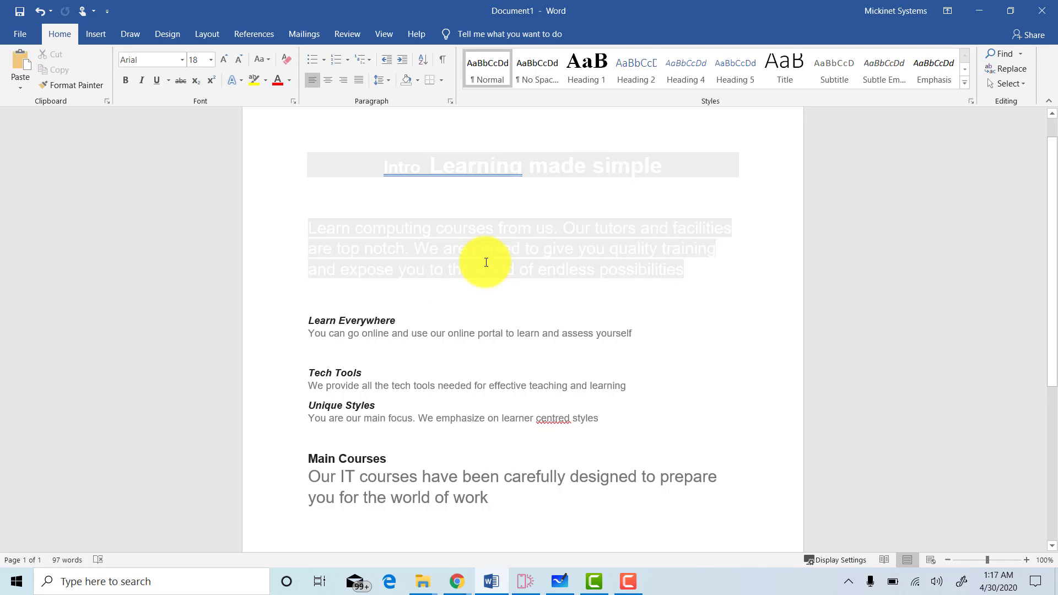
triple_click(485, 262)
key("ctrl+c")
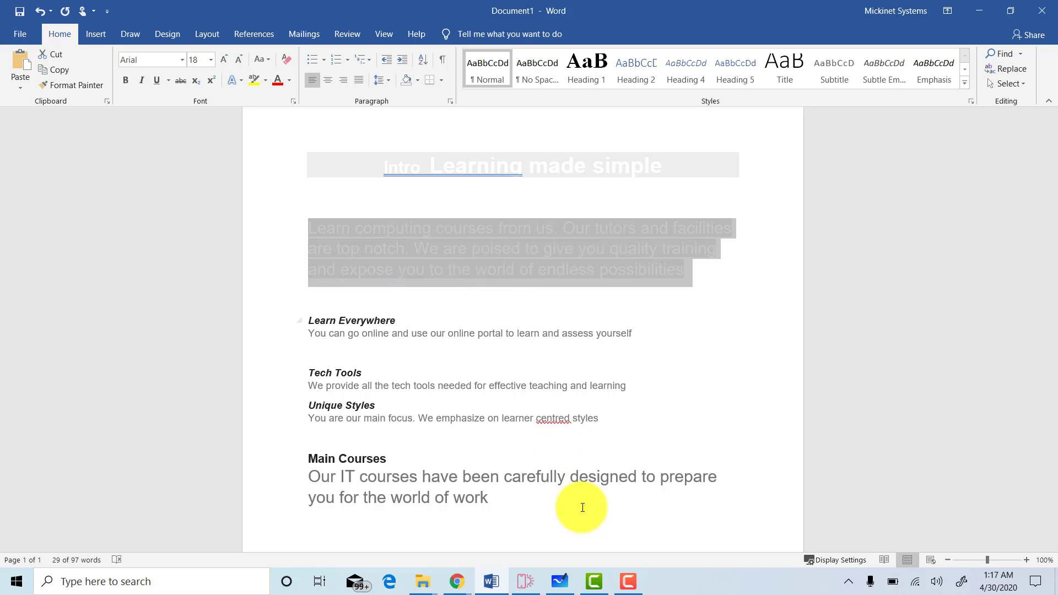
left_click(523, 584)
Paste the Word paragraph into the intro text and relabel LEARN MORE as 'Start now'.
triple_click(505, 357)
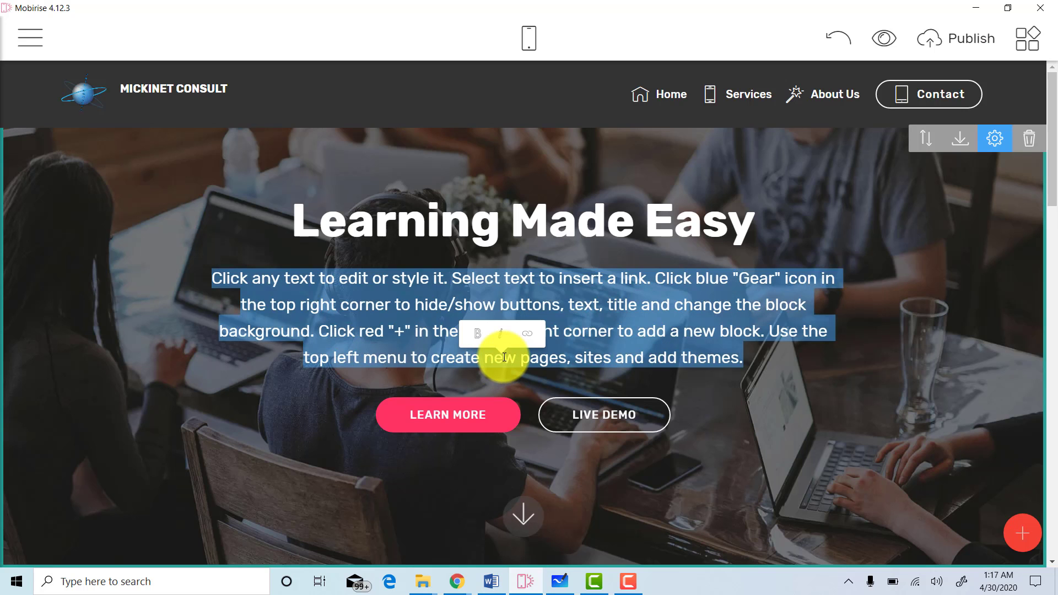
key("ctrl+v")
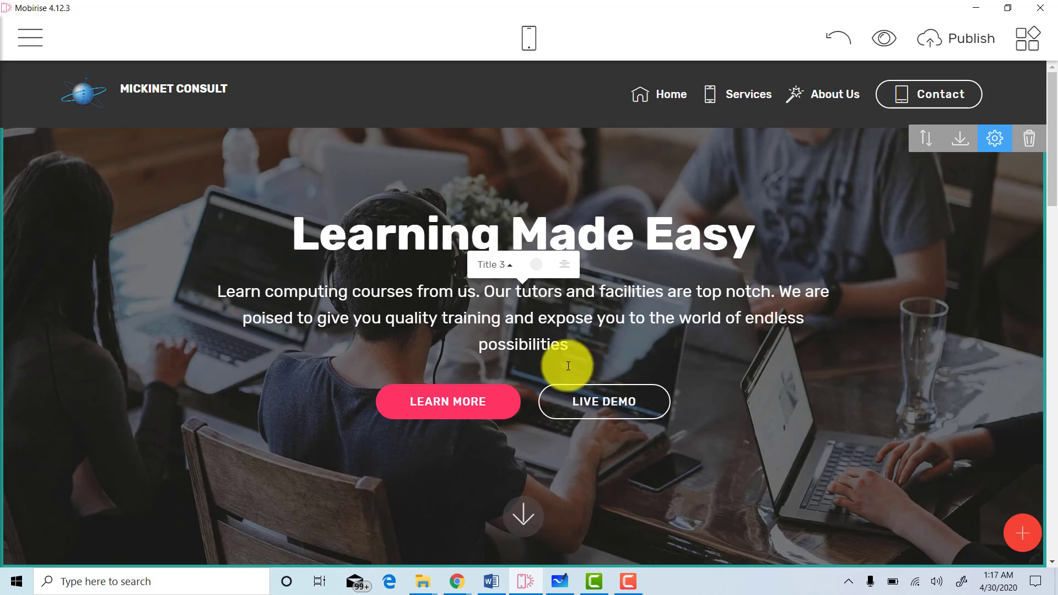
left_click(490, 409)
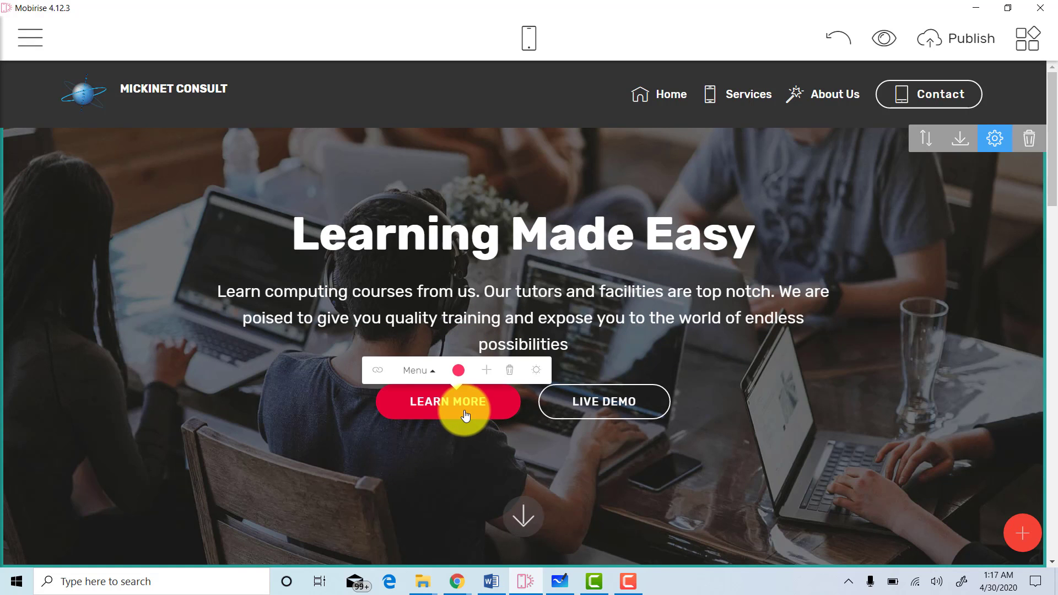
left_click_drag(486, 408, 405, 398)
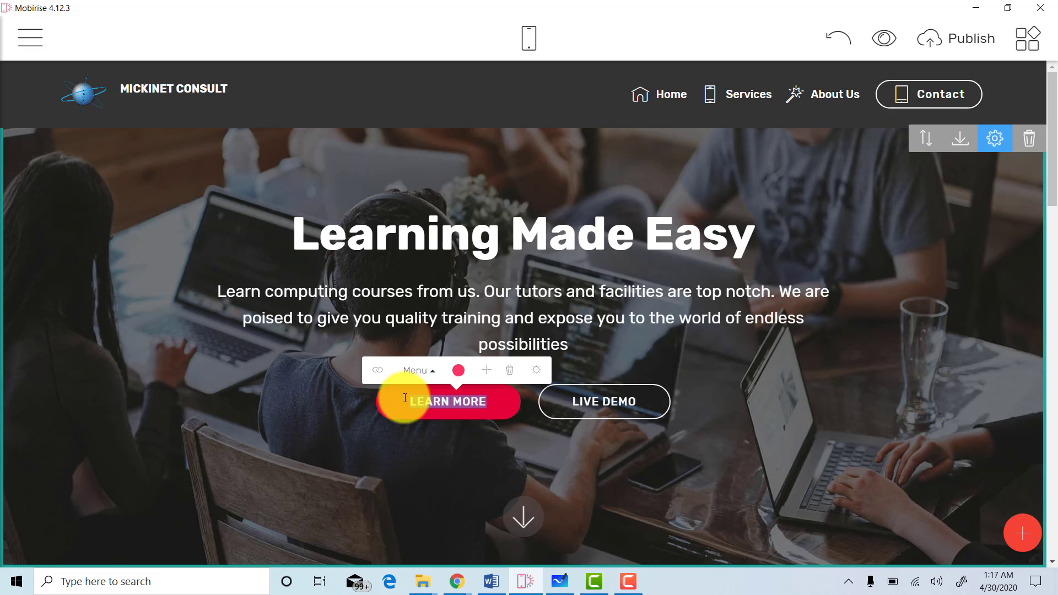
type("S")
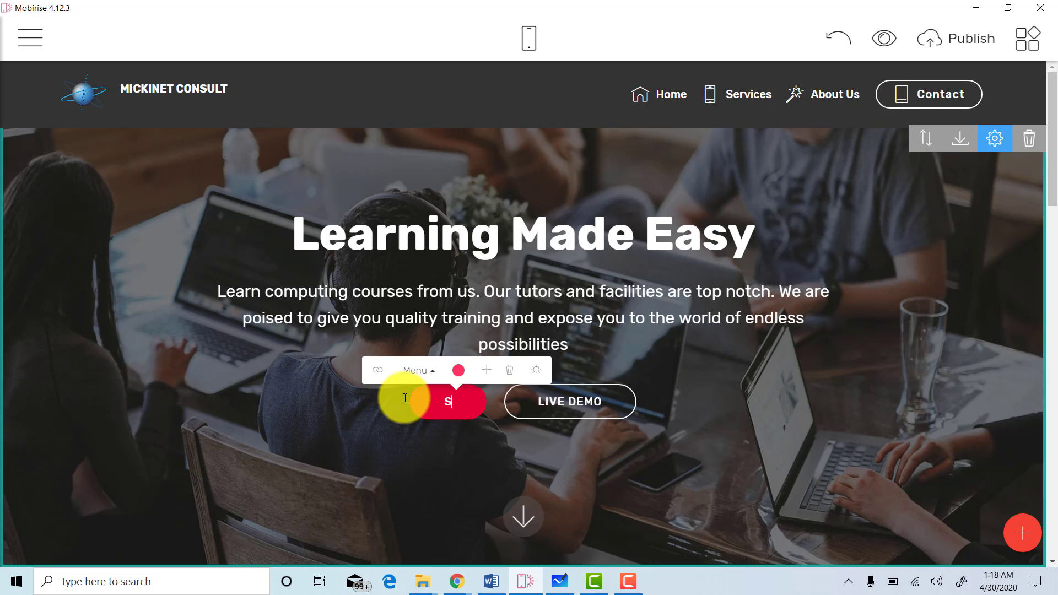
type("ta")
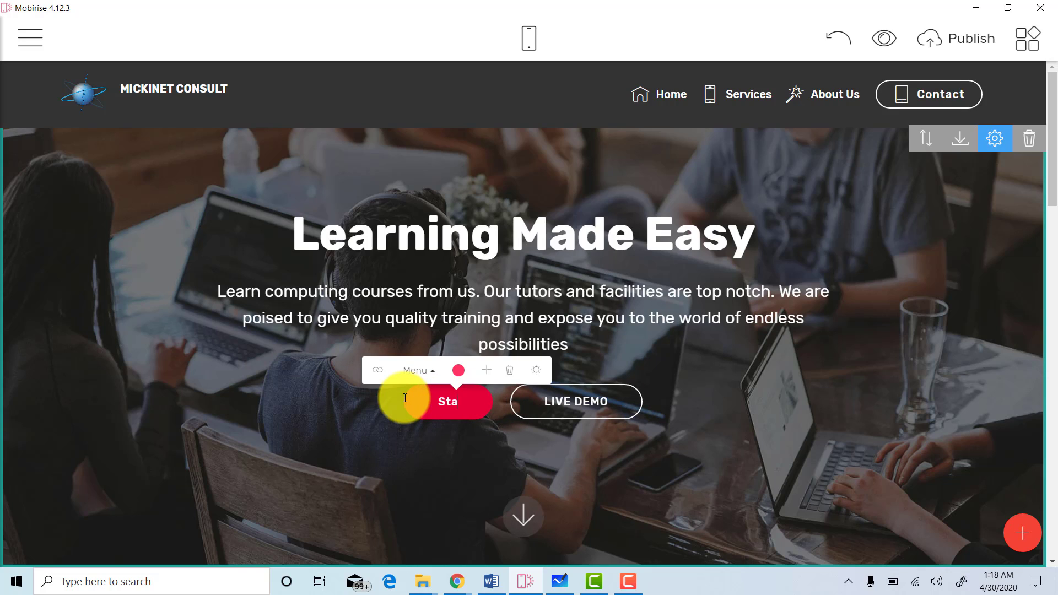
type("rt now")
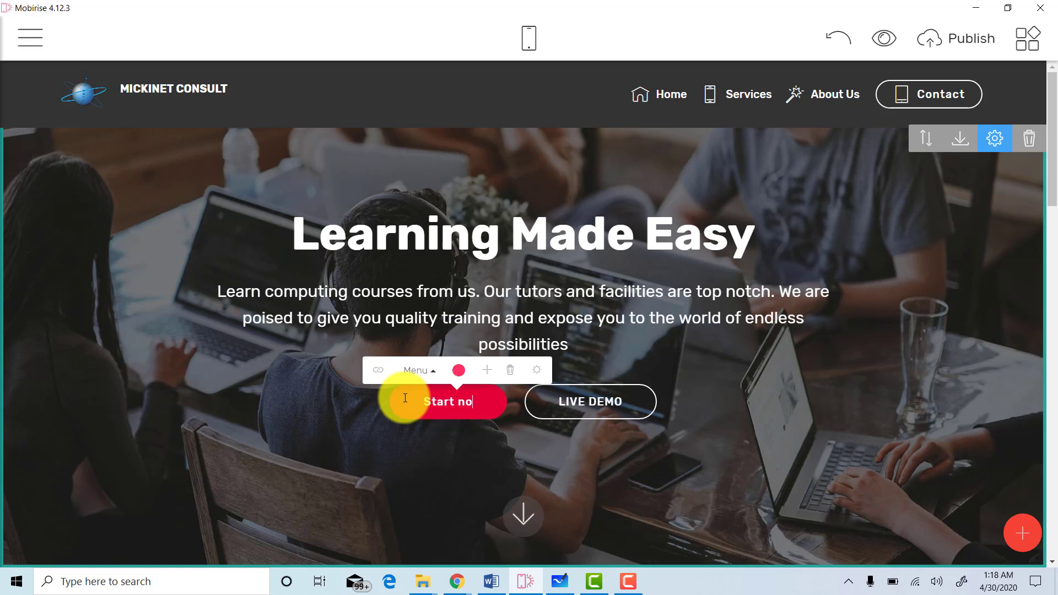
Change the second button label from LIVE DEMO to 'Events', fixing the typo.
left_click(614, 418)
triple_click(528, 392)
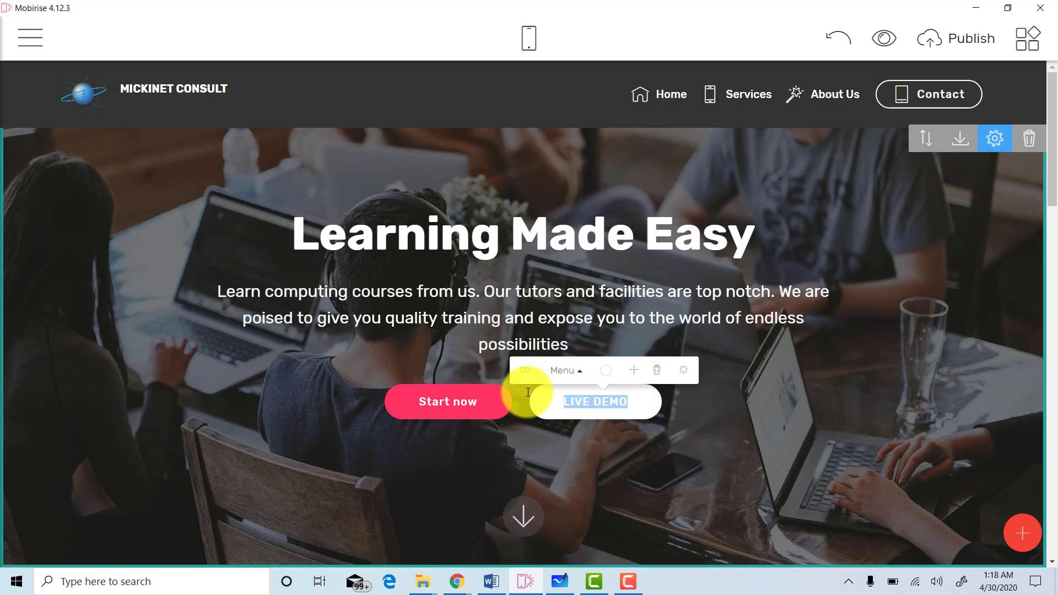
type("Ev")
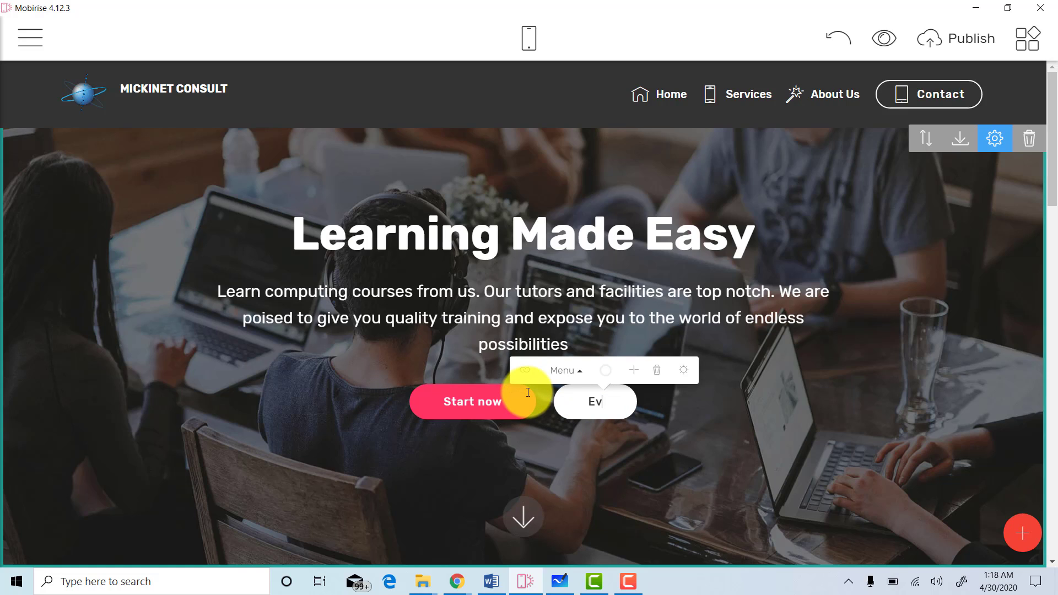
type("ent")
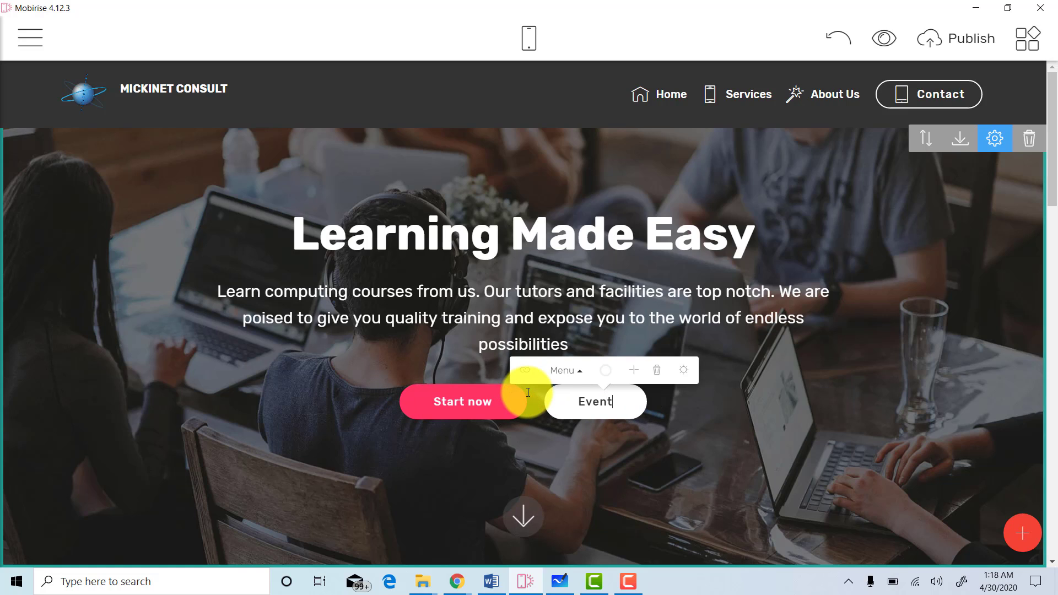
type("d")
key("BackSpace")
type("s")
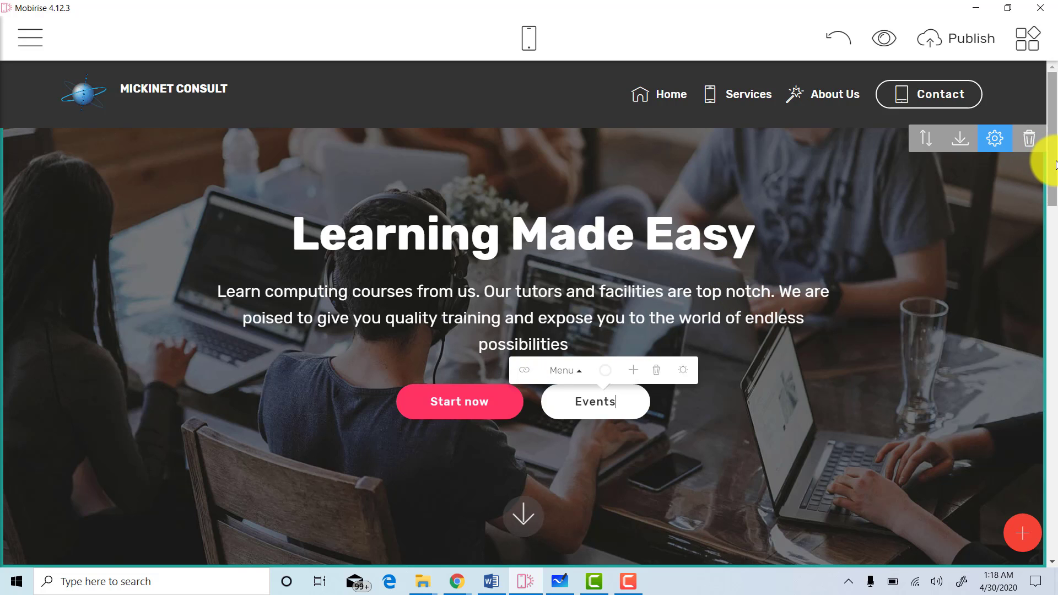
scroll(1055, 164, "down", 4)
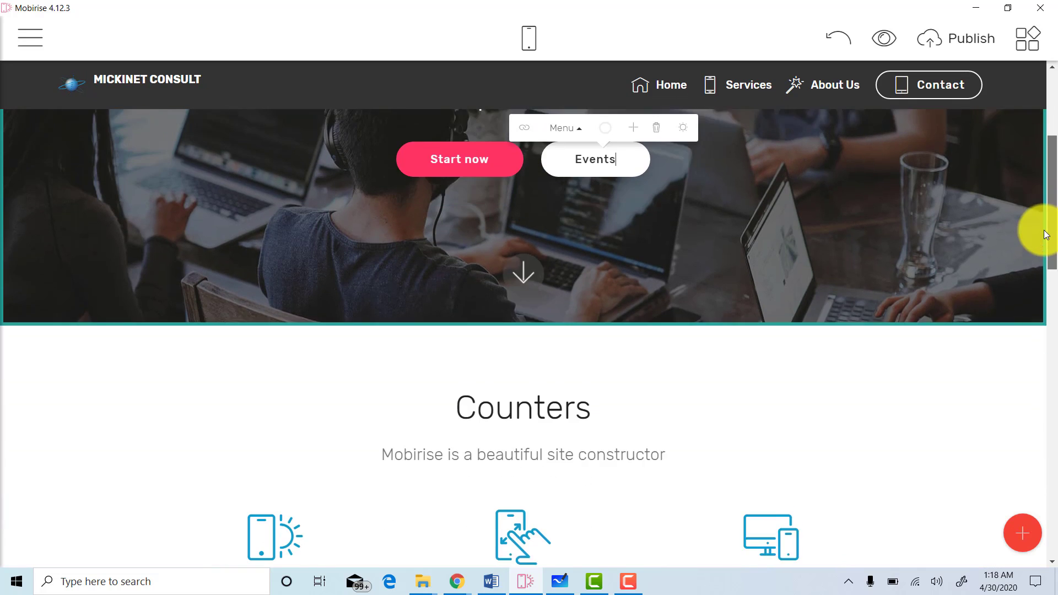
scroll(1031, 223, "up", 4)
scroll(1029, 243, "down", 6)
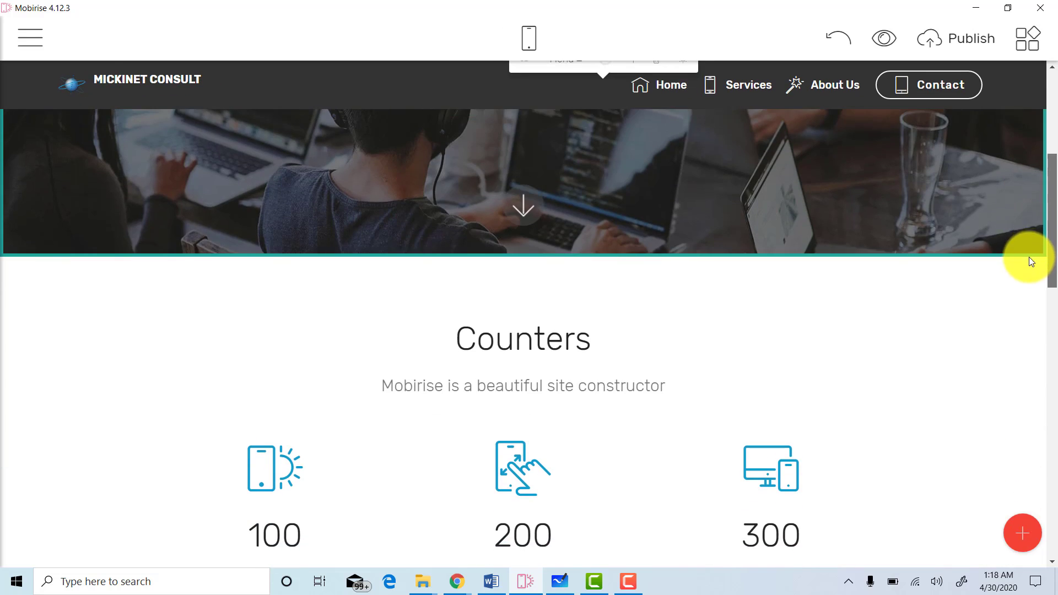
scroll(1029, 270, "down", 1)
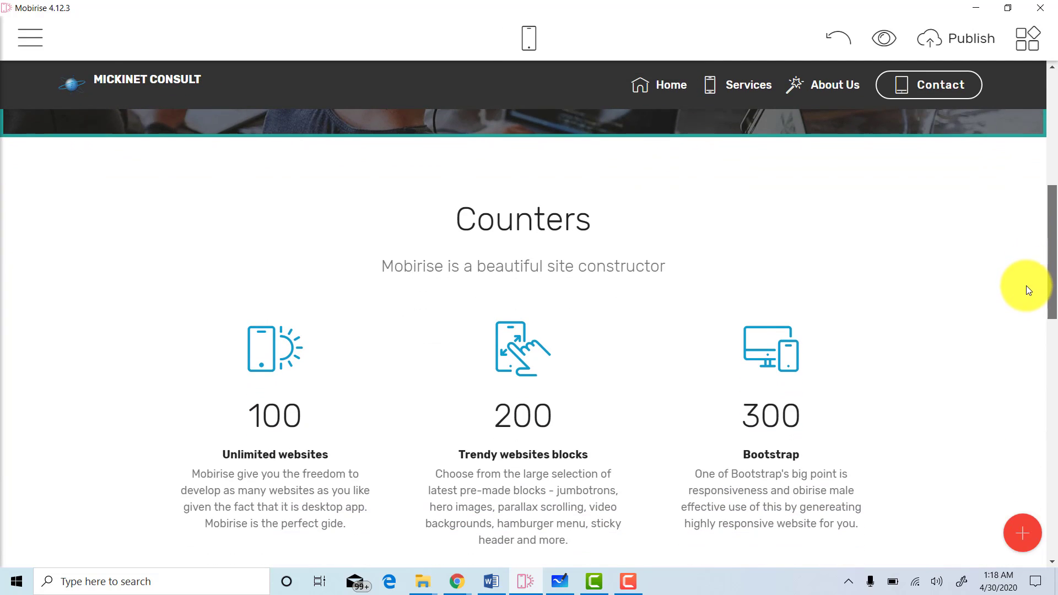
scroll(1026, 287, "down", 2)
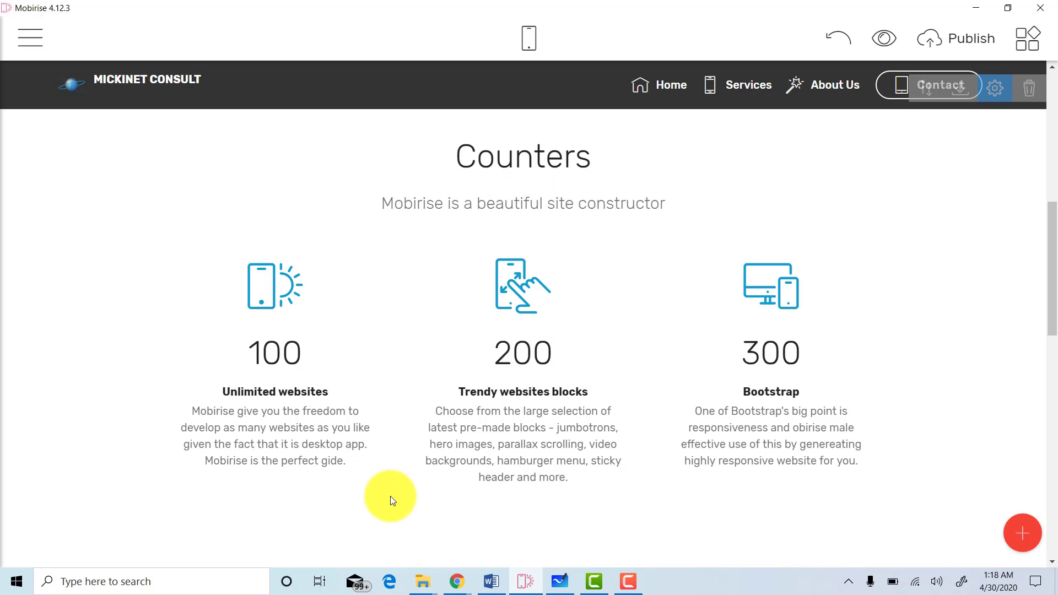
left_click(490, 585)
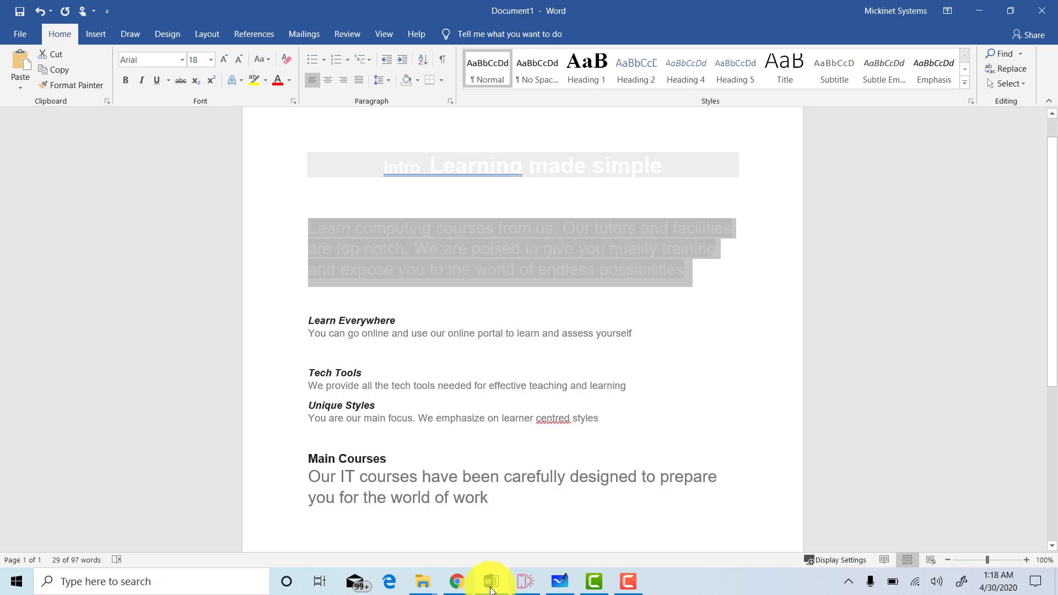
left_click(491, 588)
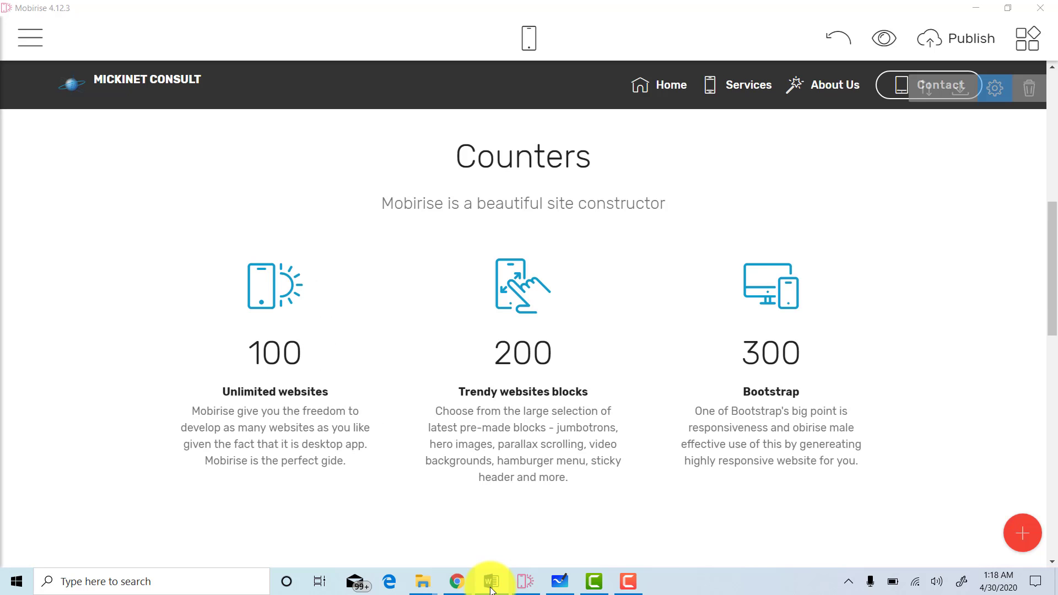
left_click(582, 160)
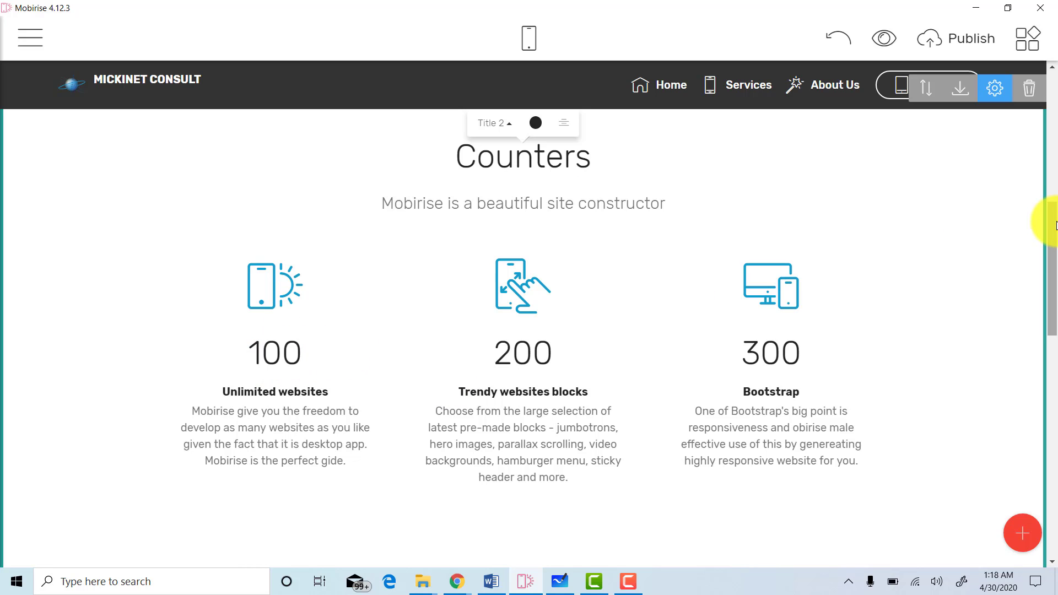
Replace the 100 counter with 'Learn Everywhere' styled as Title 3.
scroll(1055, 226, "down", 5)
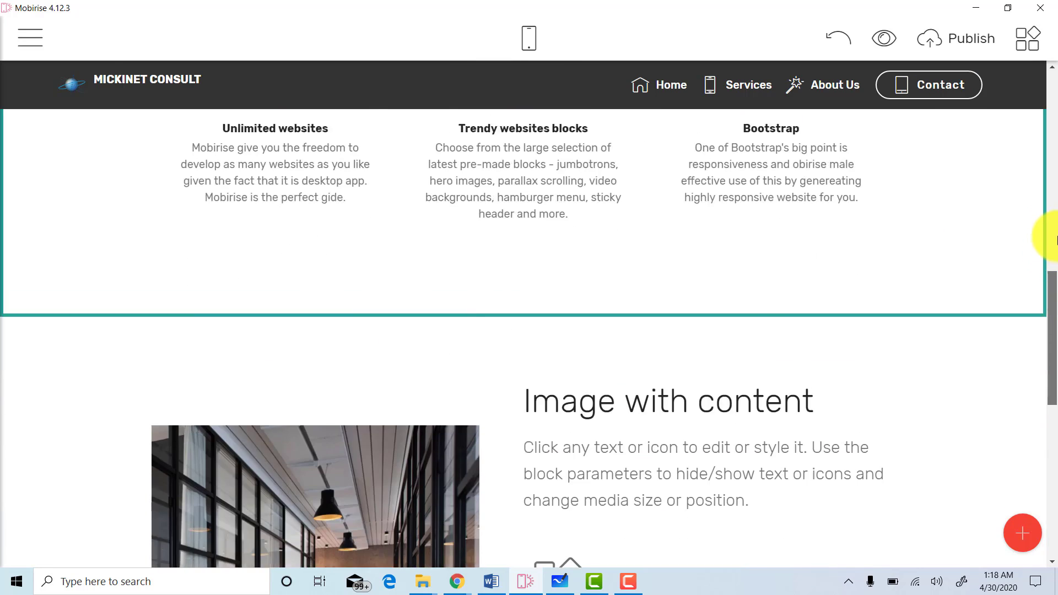
scroll(1056, 240, "up", 4)
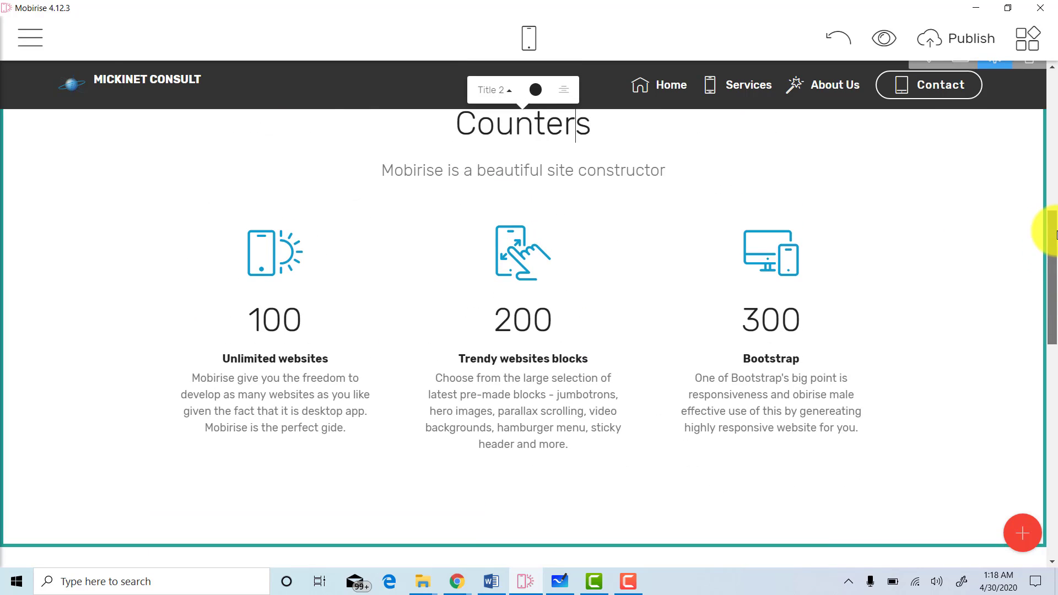
left_click(288, 328)
left_click_drag(305, 326, 236, 324)
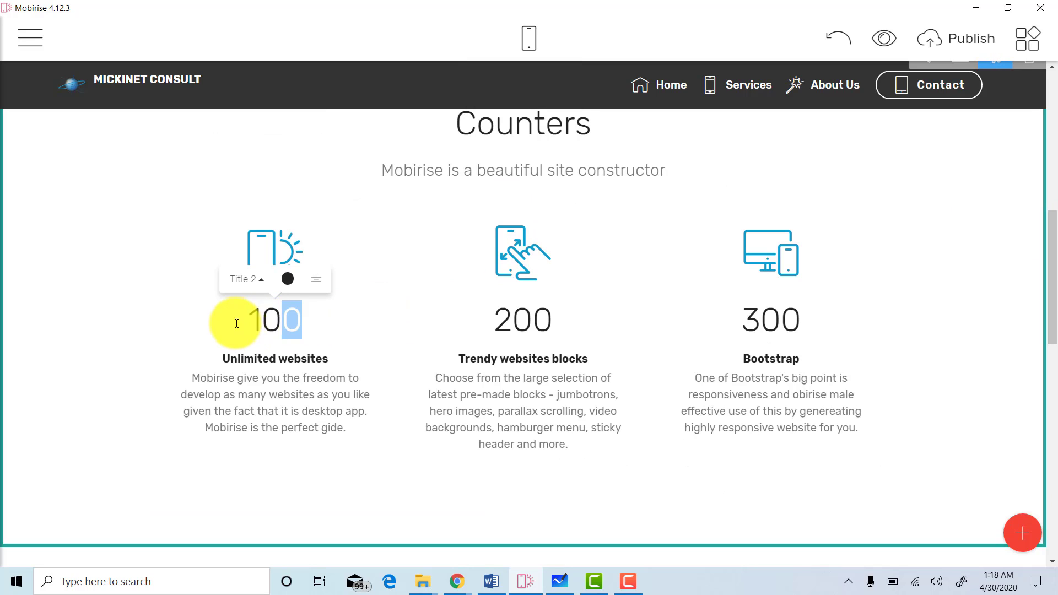
type("Lear")
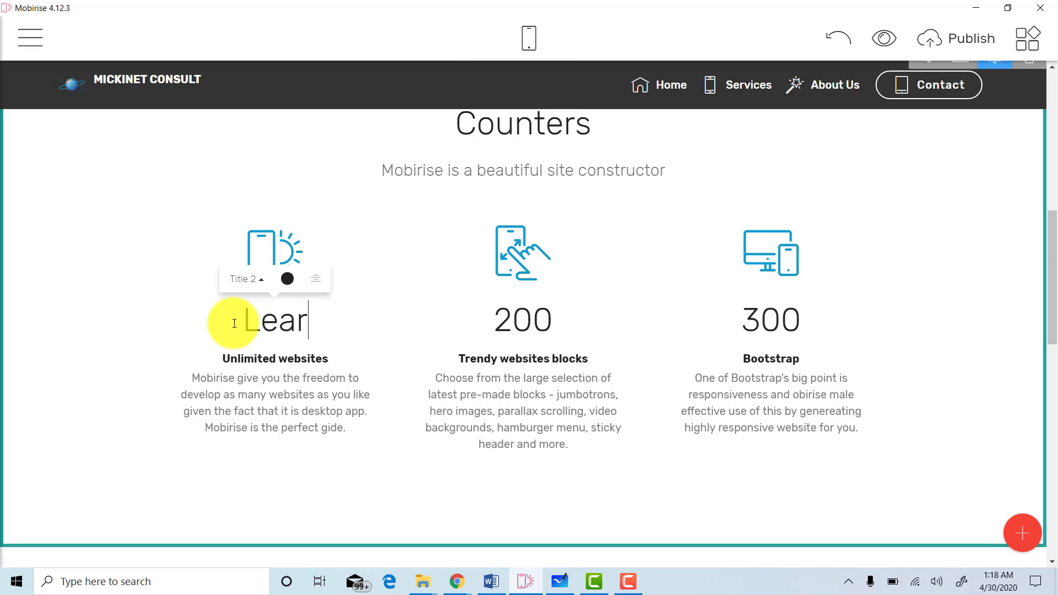
type("n ")
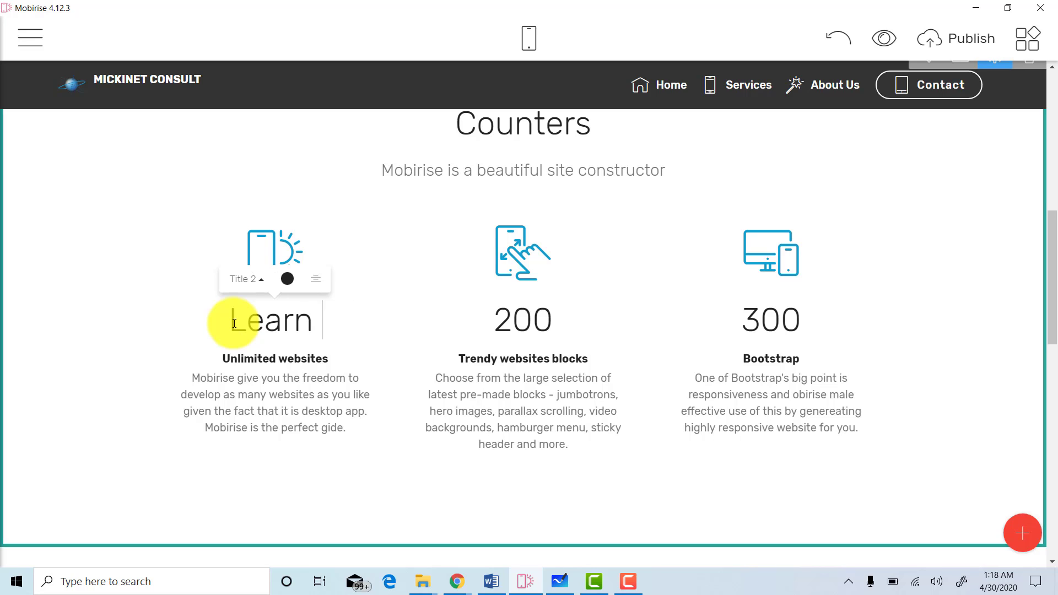
type("Every")
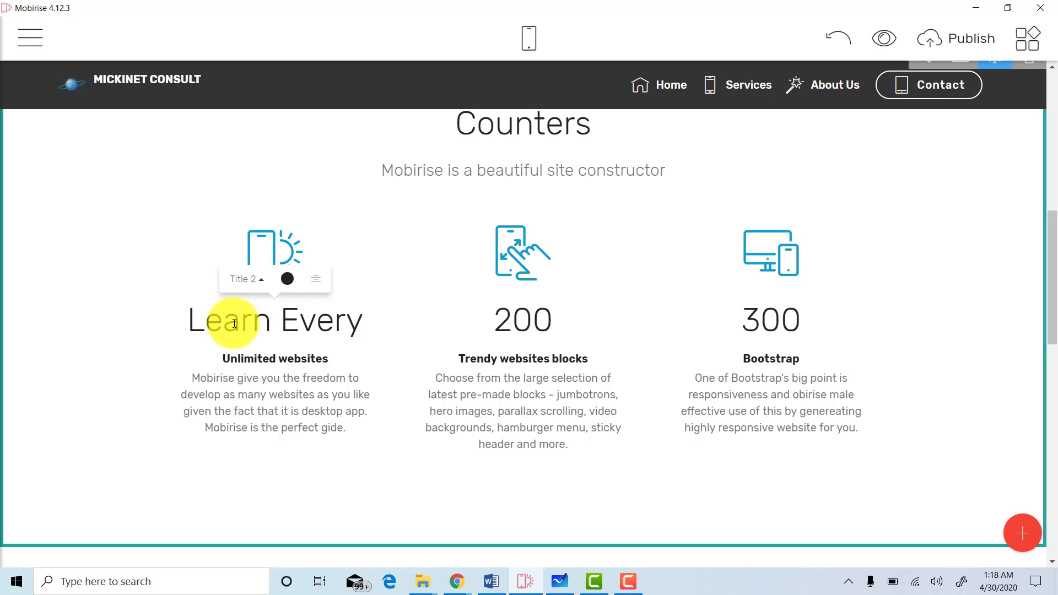
type("where")
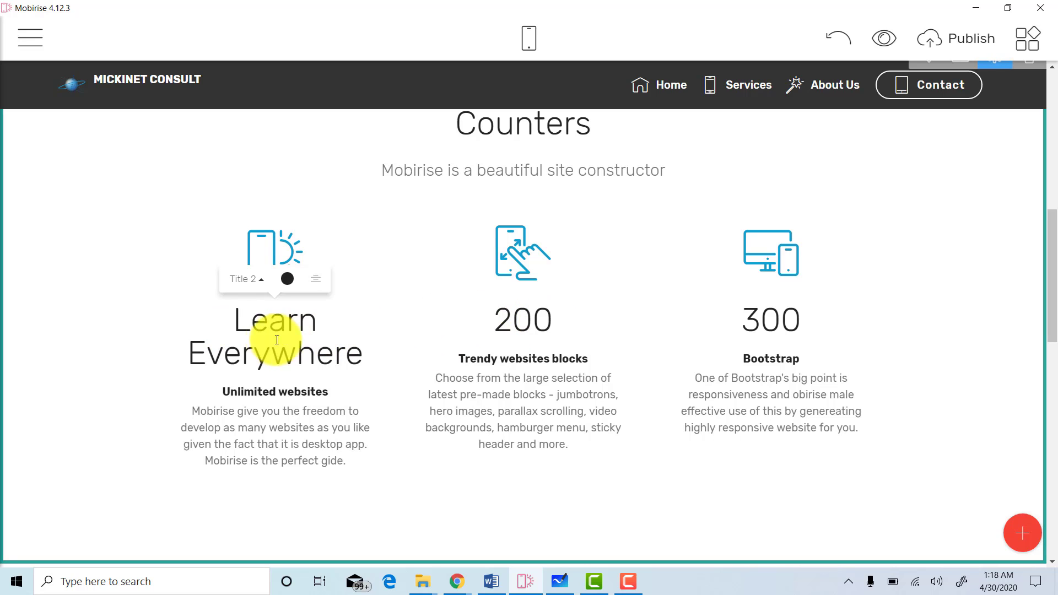
left_click(246, 279)
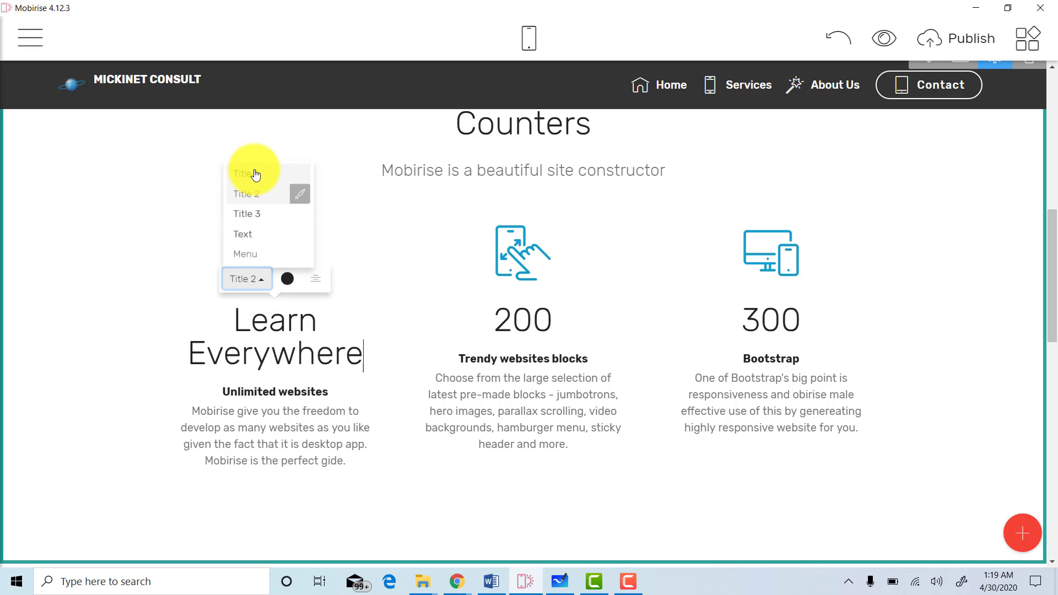
left_click(253, 224)
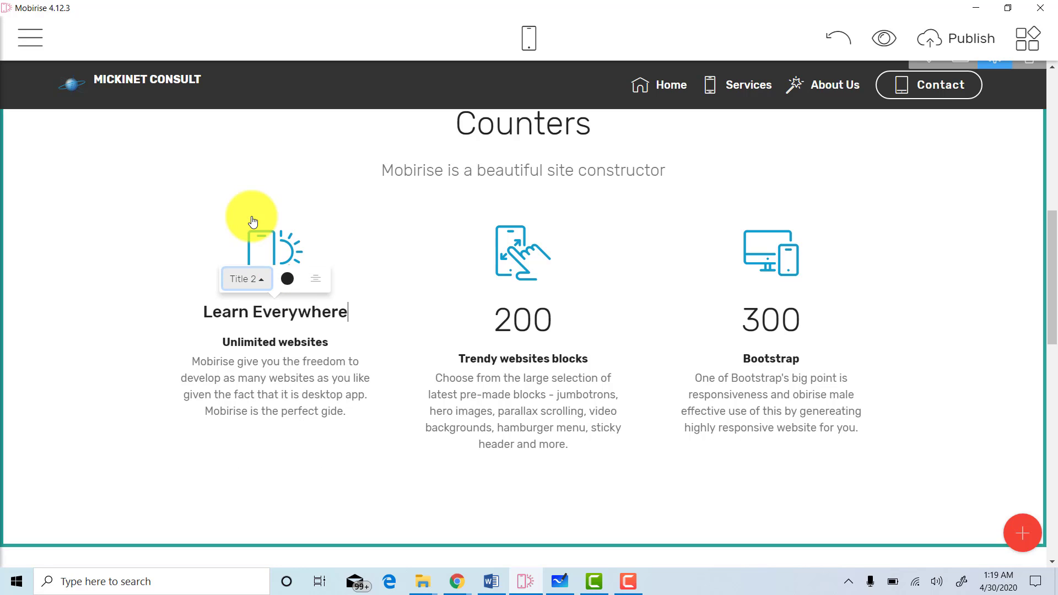
Replace the 200 counter with 'Tech Tools' and give it the Title 3 style.
left_click(537, 326)
left_click_drag(568, 324, 497, 316)
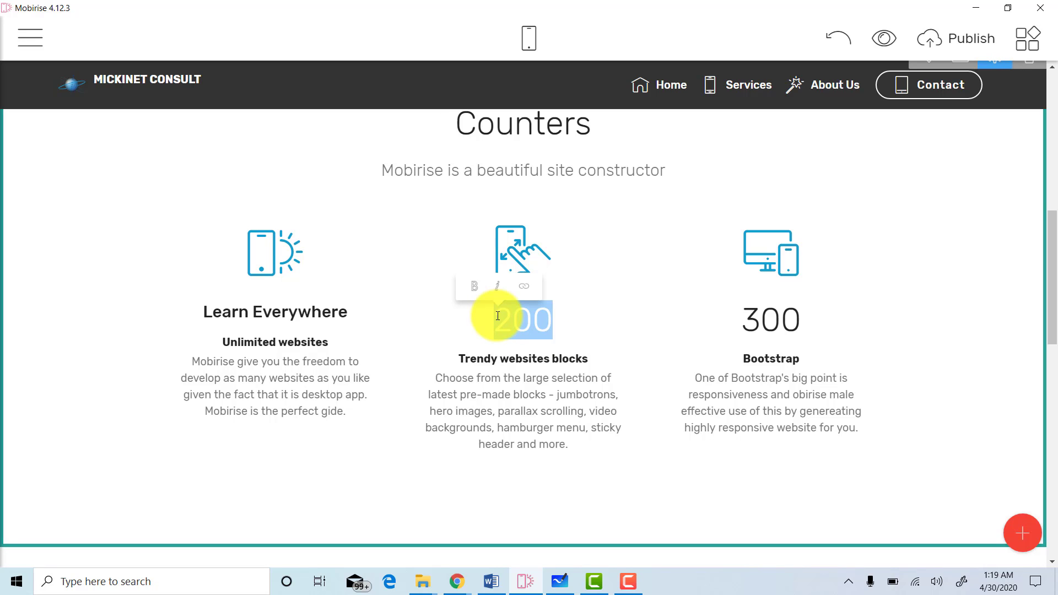
type("Tech")
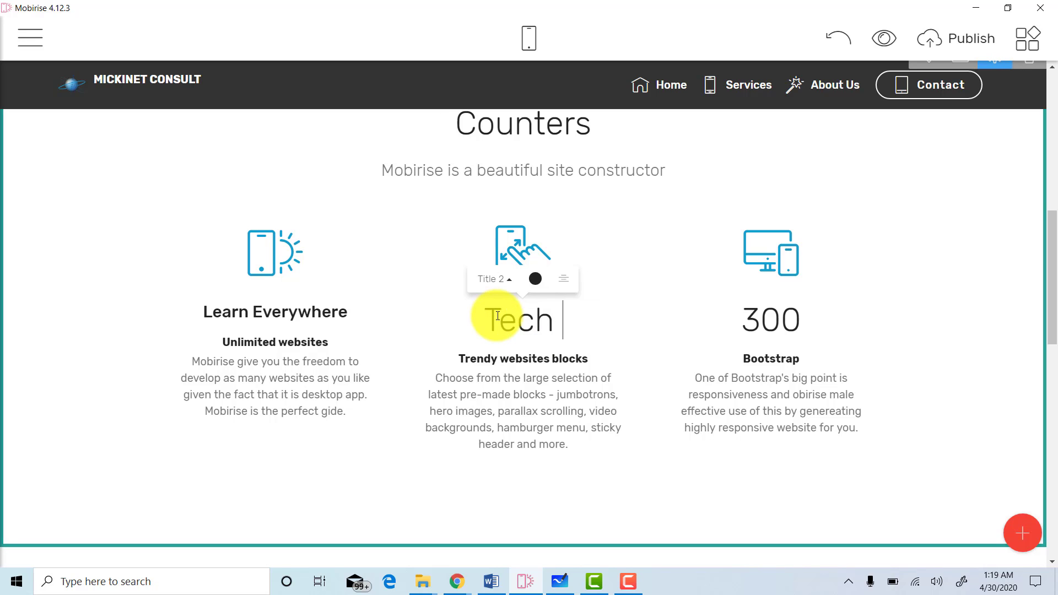
type(" tools")
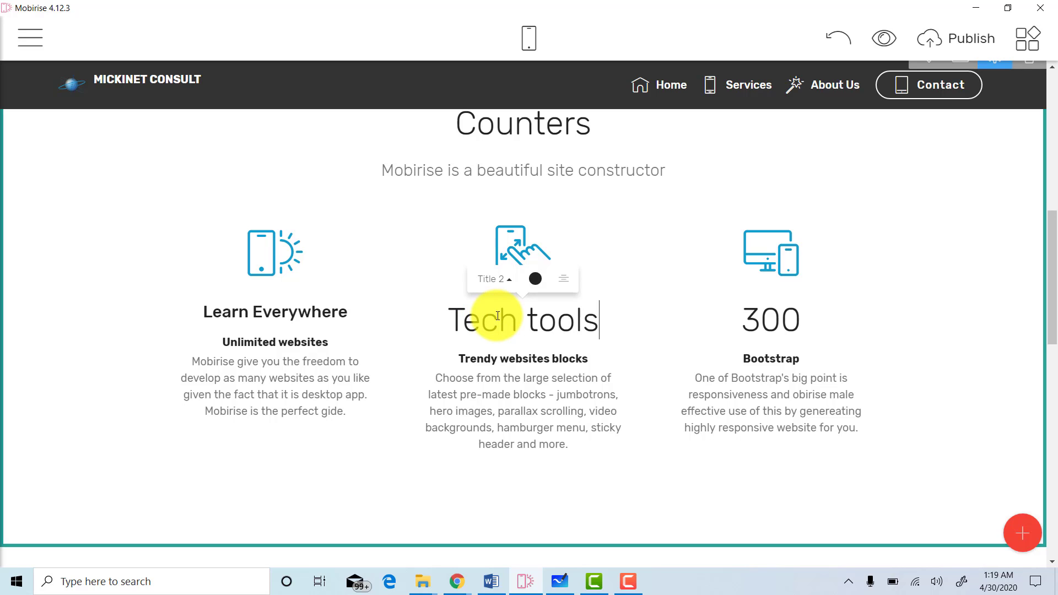
key("BackSpace")
key("BackSpace")
key("BackSpace")
key("BackSpace")
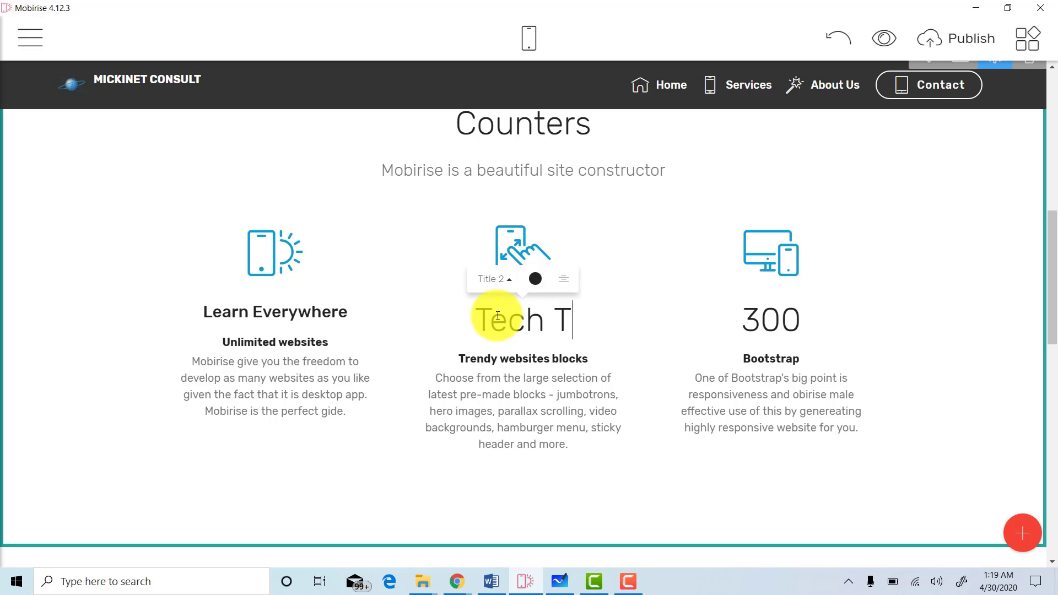
type("ools")
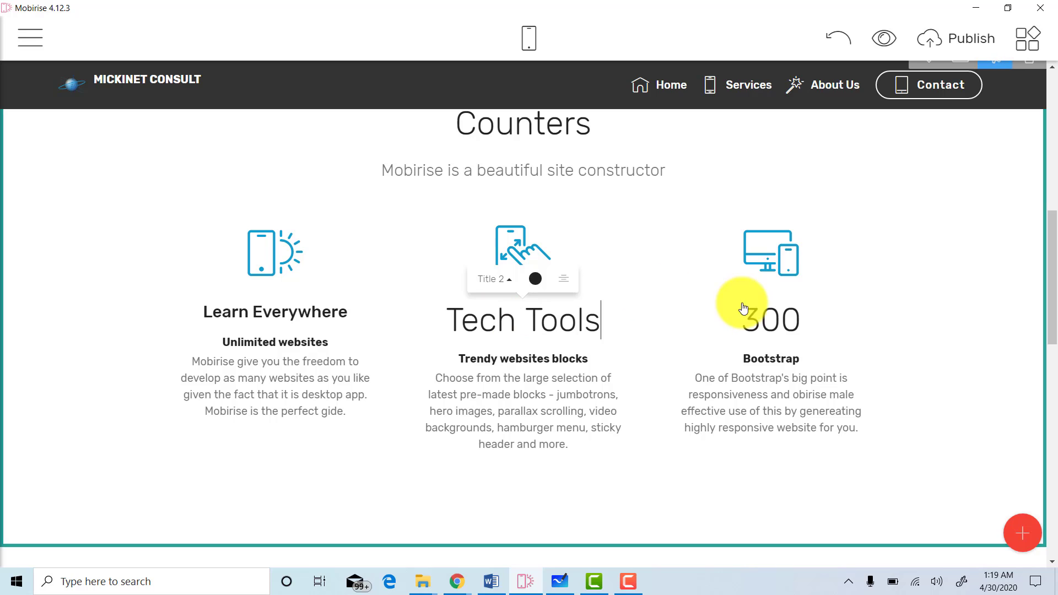
left_click(511, 325)
left_click(511, 287)
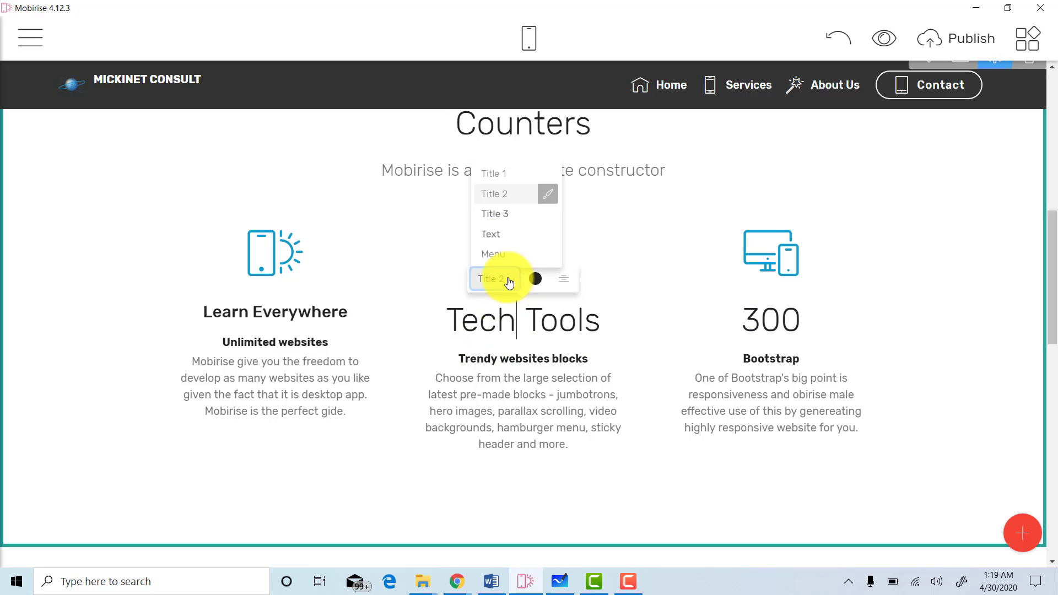
left_click(503, 217)
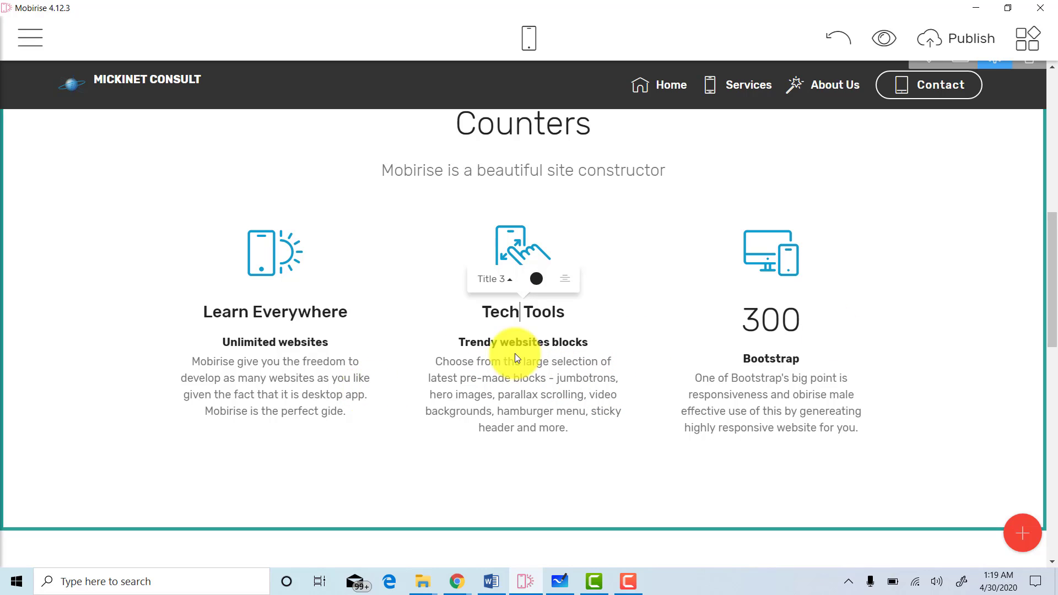
left_click_drag(1056, 294, 1056, 304)
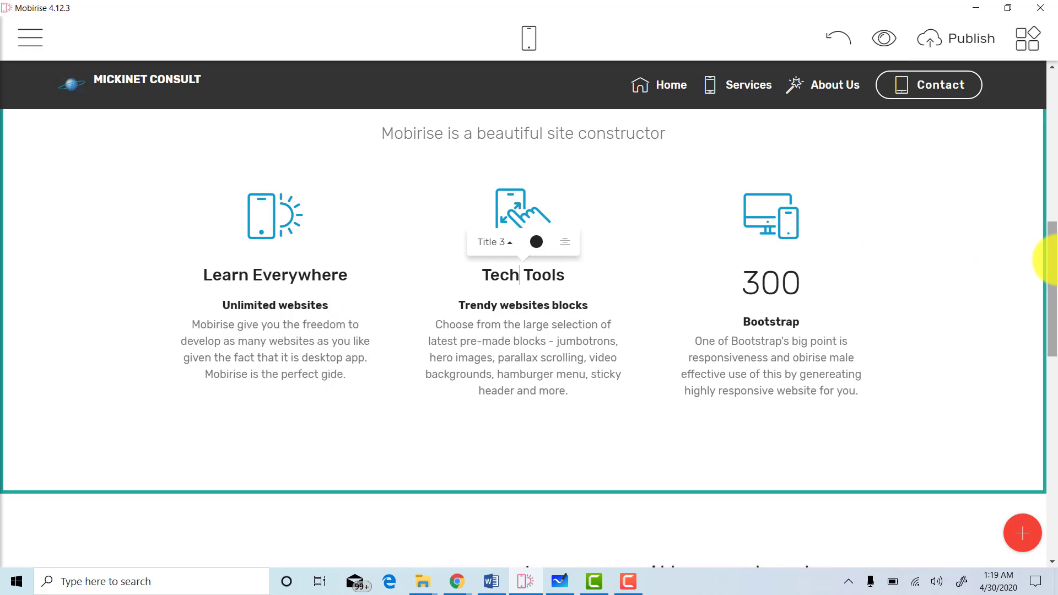
Scroll down the page and switch to Word's Document1 with the site text.
left_click_drag(1052, 269, 1051, 365)
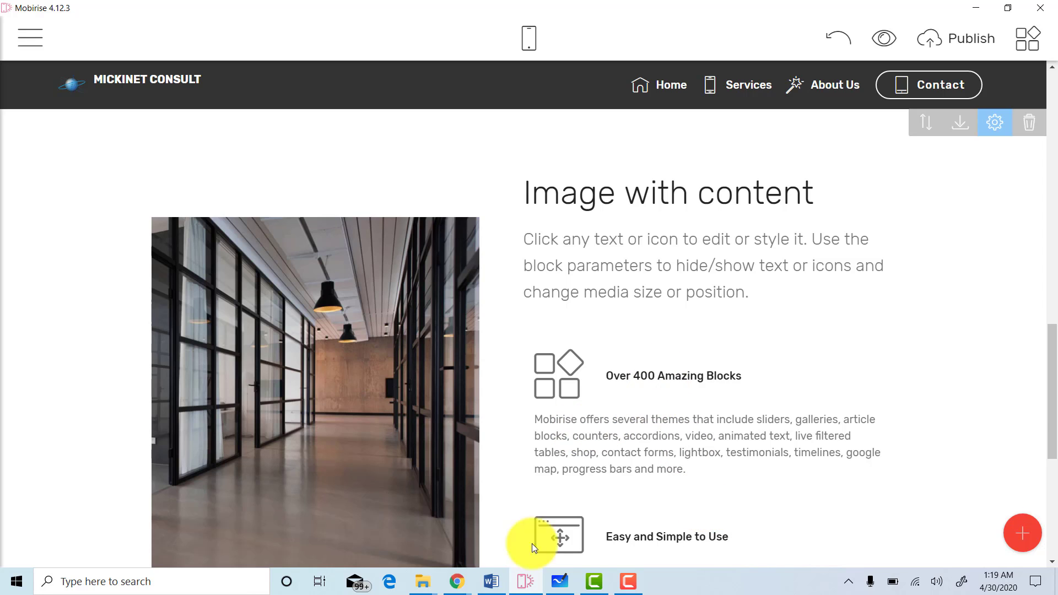
left_click(491, 581)
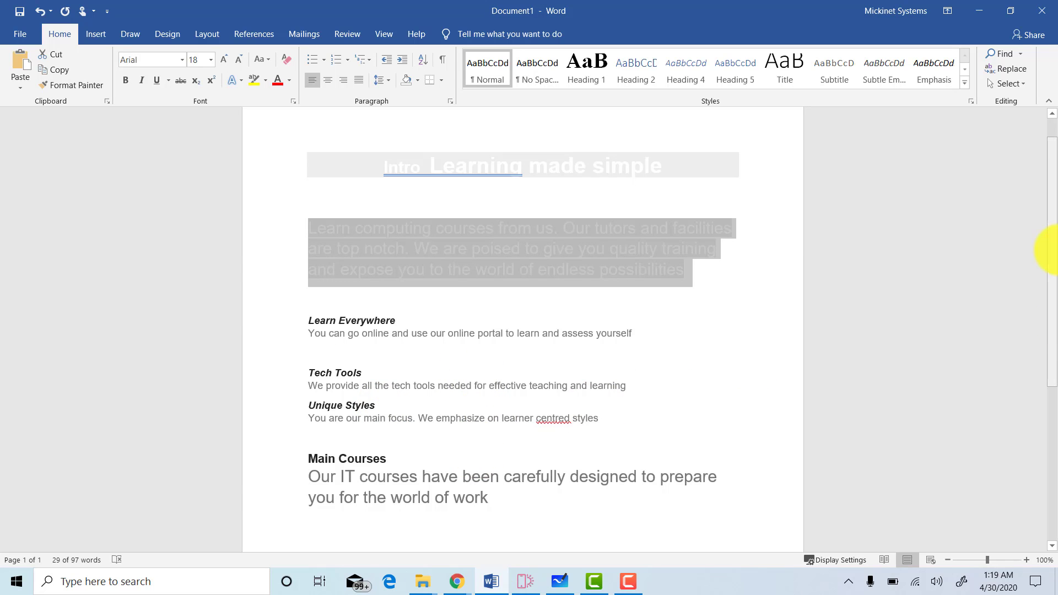
Copy the 'Our IT courses…' sentence from the Word document, then go back to Mobirise.
scroll(1049, 367, "down", 1)
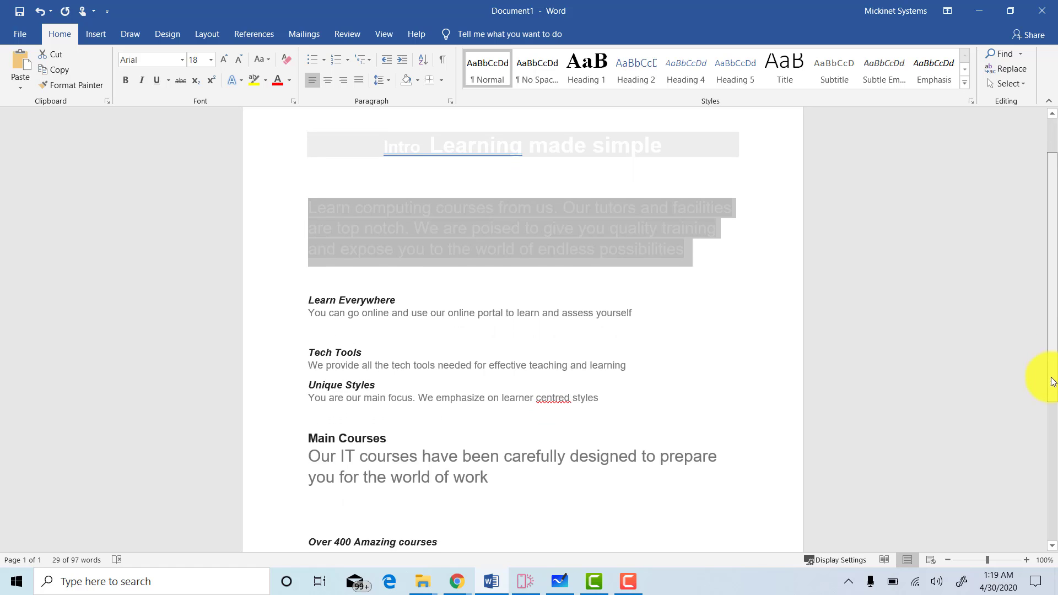
triple_click(450, 437)
key("ctrl+c")
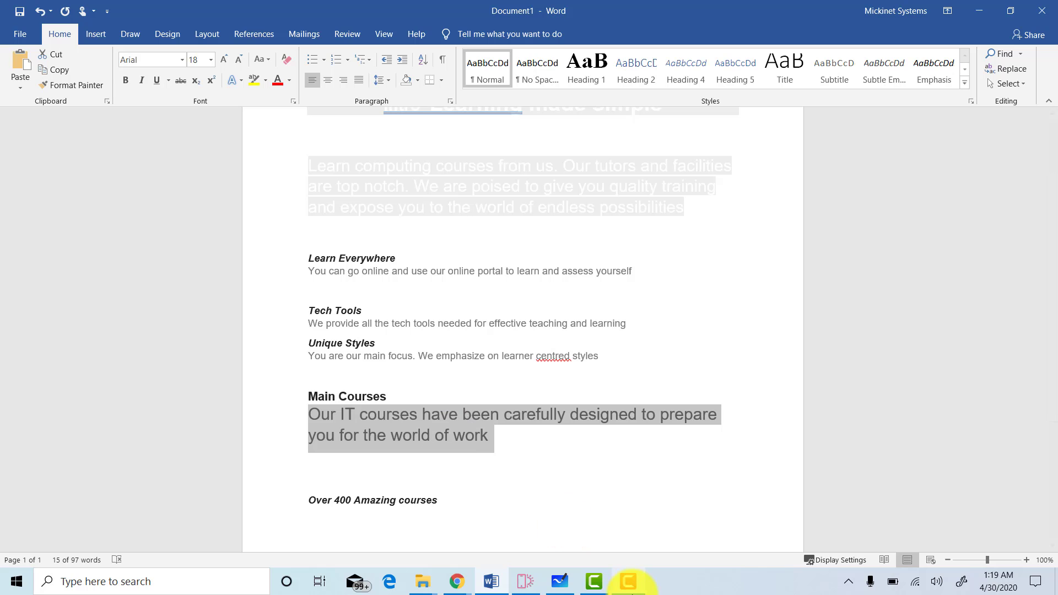
left_click(524, 583)
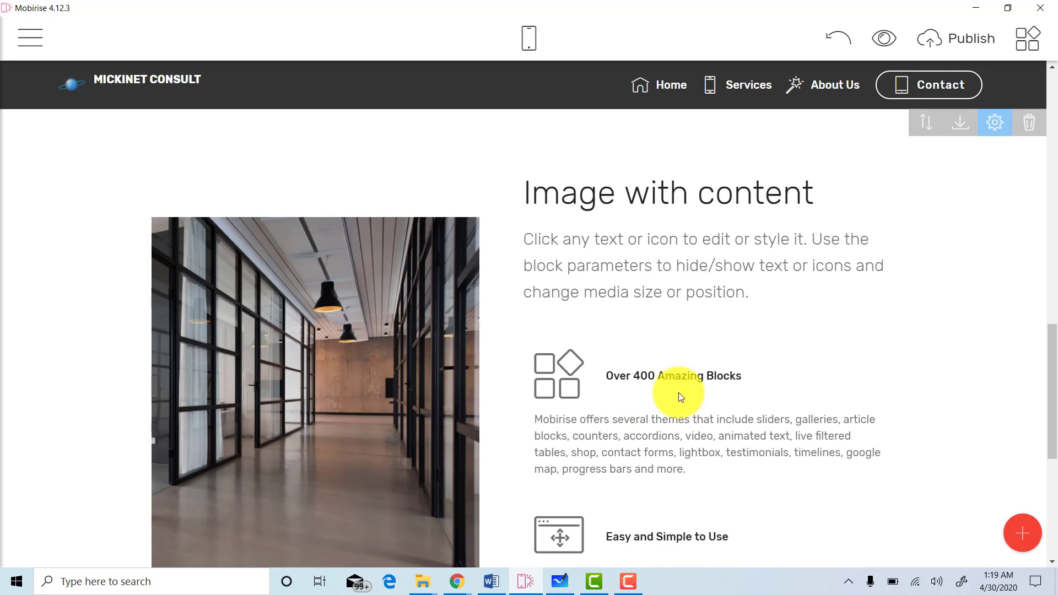
Paste the IT courses sentence as the description, title the block 'Our courses', and rename 'Over 400 Amazing courses'.
triple_click(703, 297)
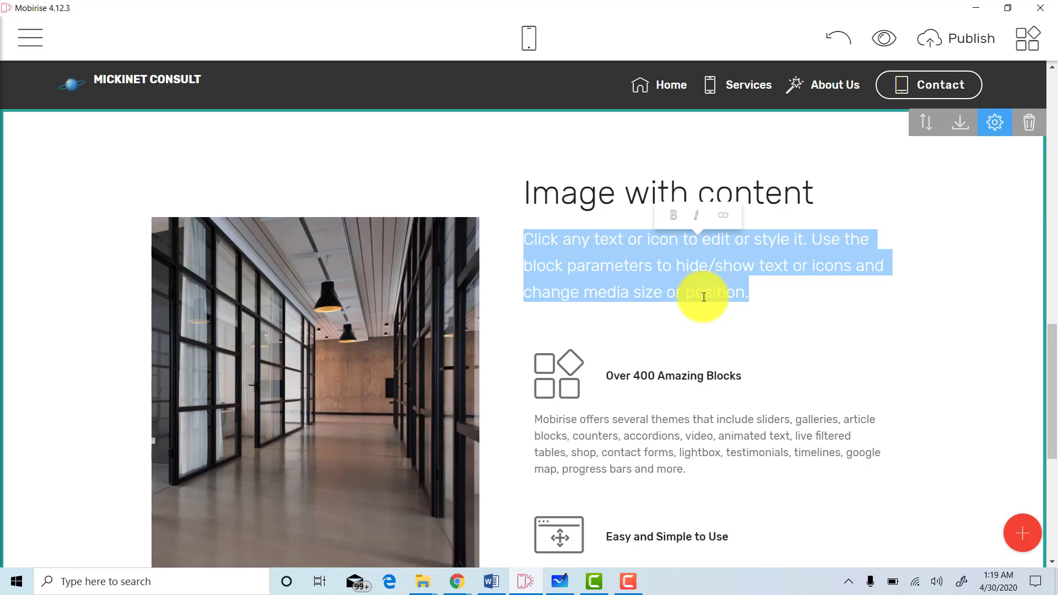
key("ctrl+v")
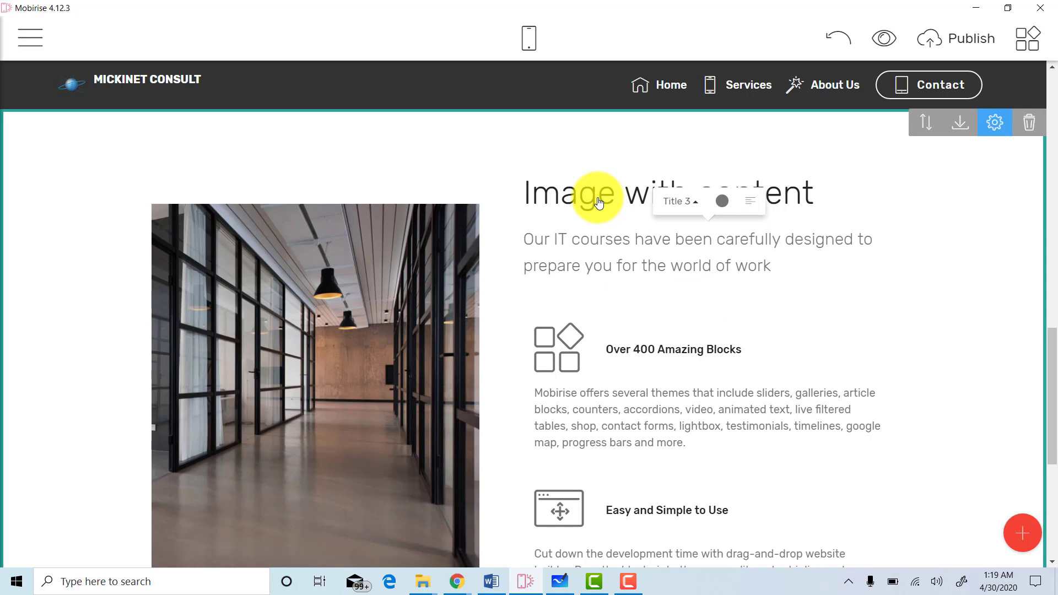
left_click(815, 189)
left_click(546, 203, "shift")
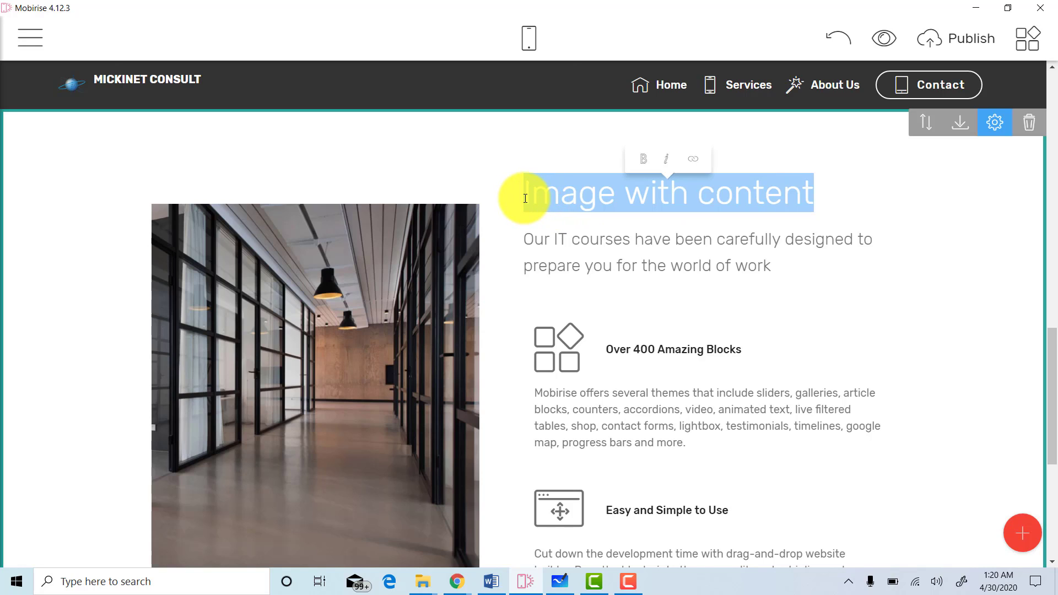
type("Our courses")
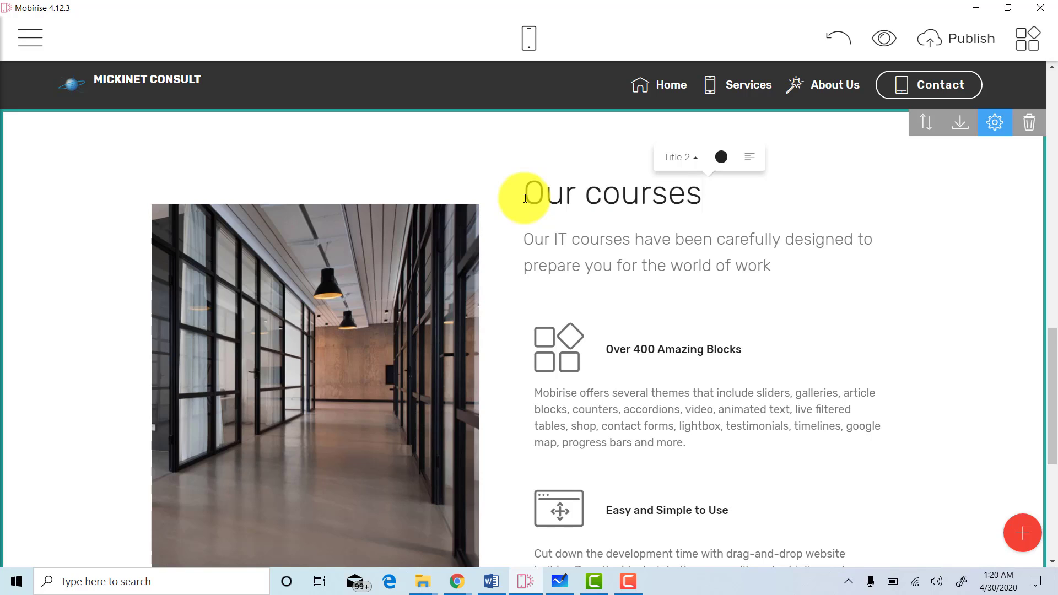
left_click(741, 359)
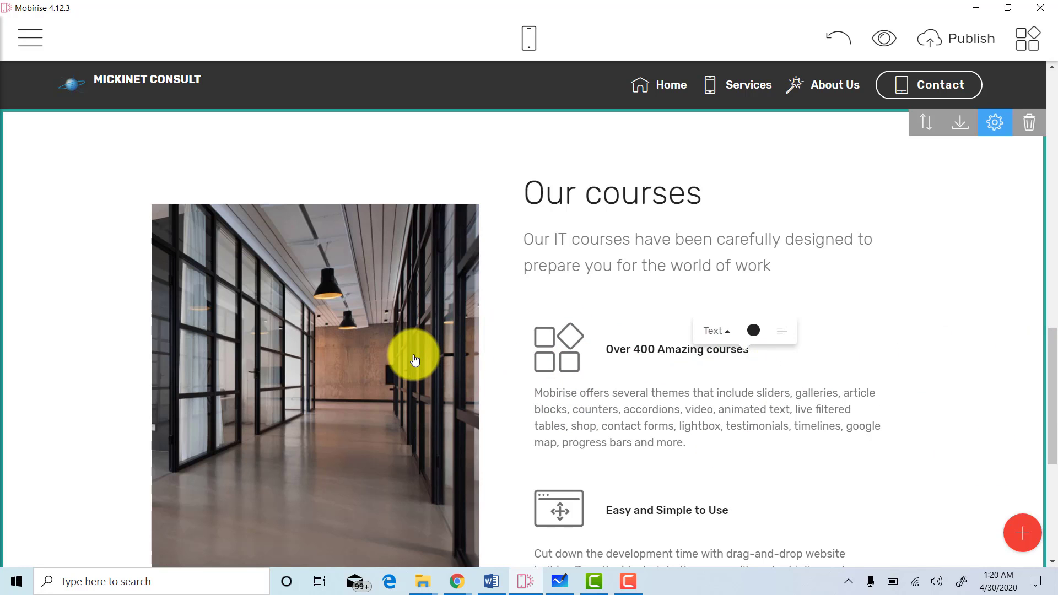
left_click_drag(1050, 359, 1020, 94)
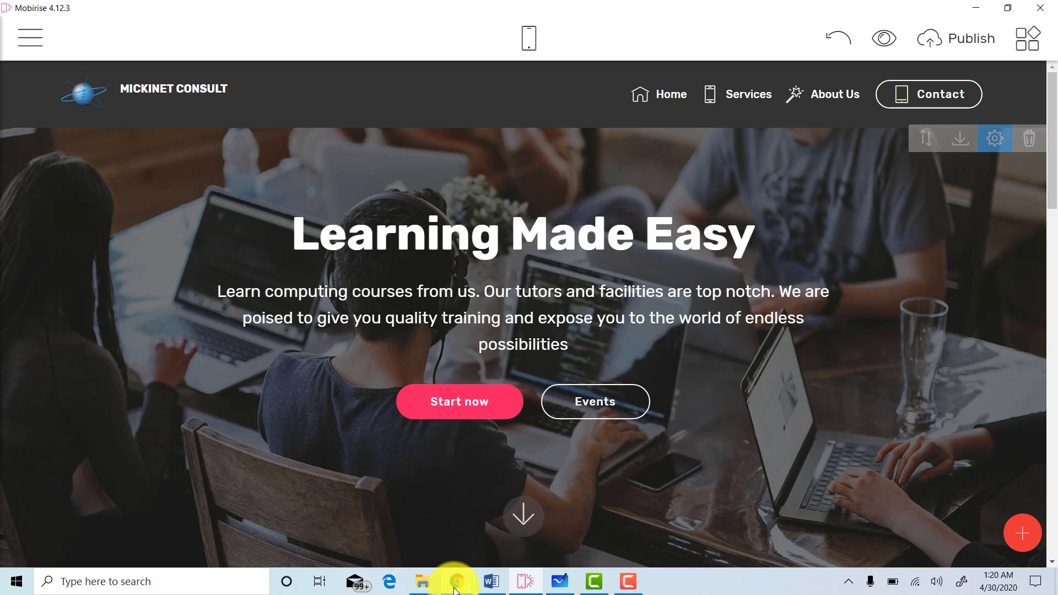
Load pixabay.com in Chrome's Action Research Project tab.
mouse_move(455, 586)
mouse_move(414, 544)
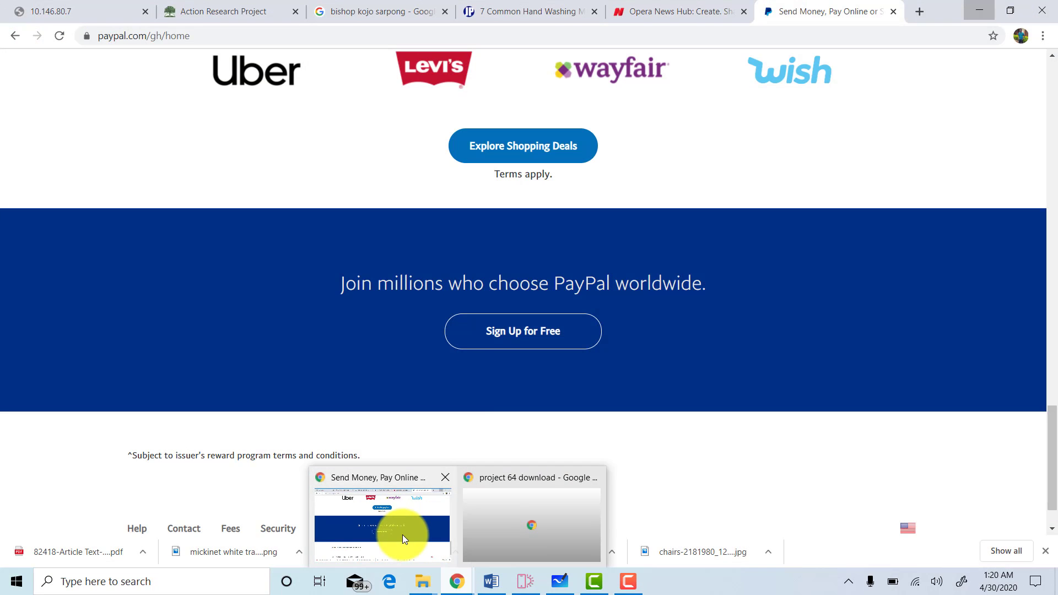
left_click(402, 536)
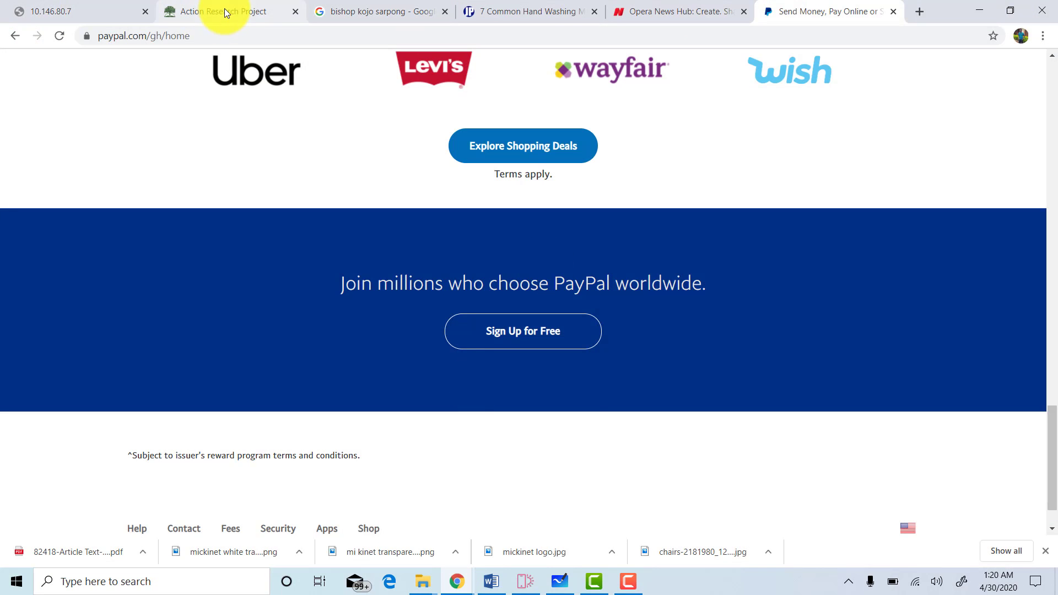
left_click(224, 9)
left_click(231, 31)
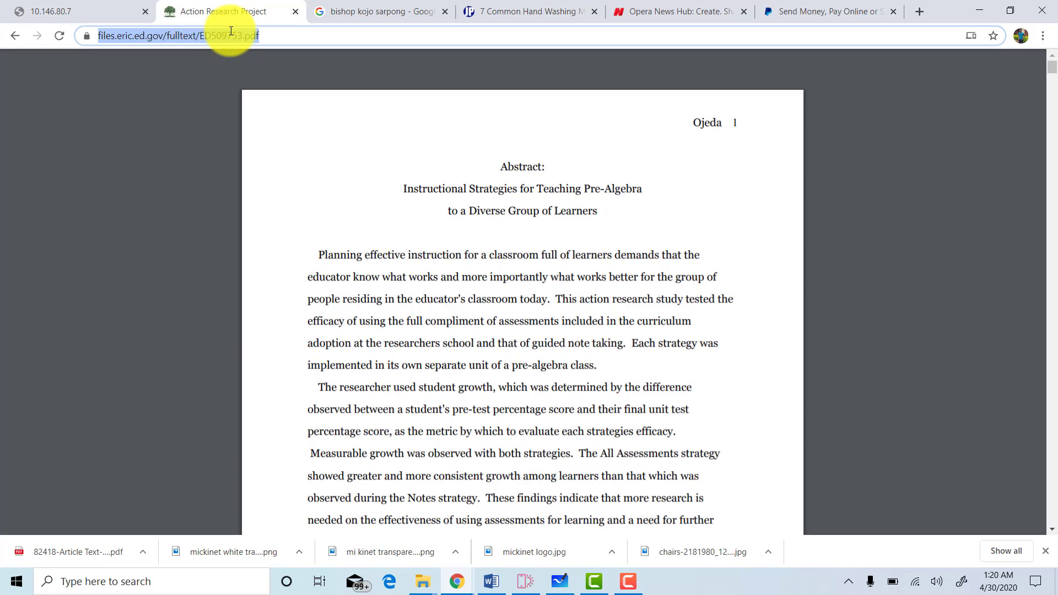
type("pixabay.com")
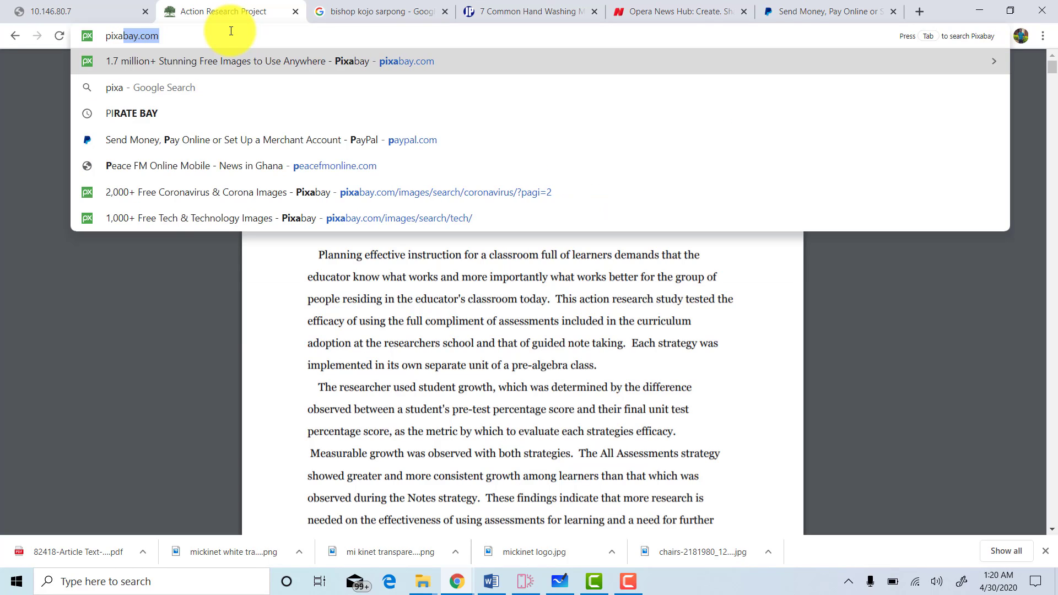
key("Return")
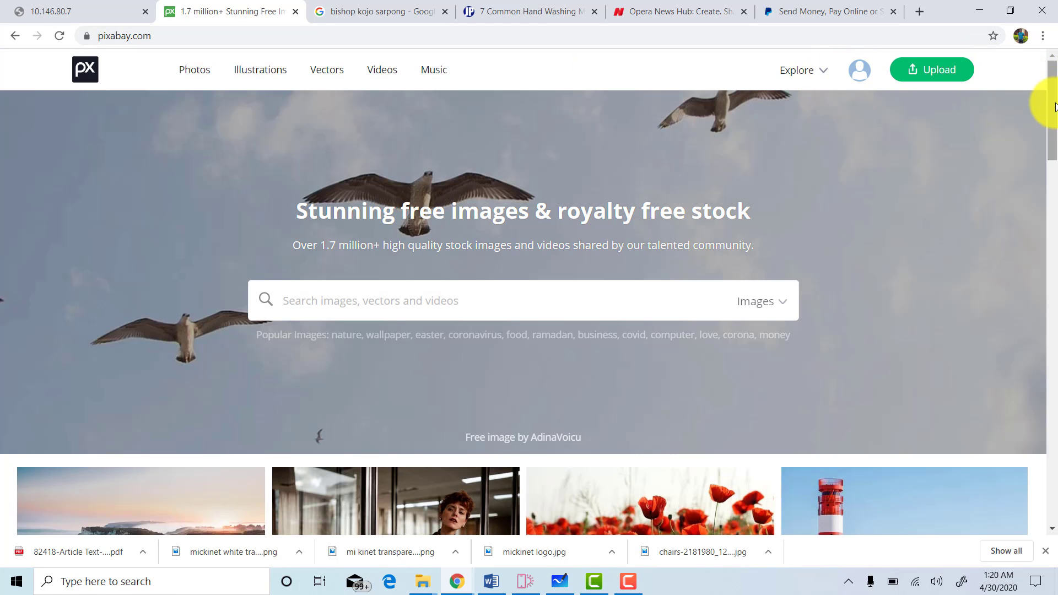
Download the Chairs Conference Room photo from the 'interior designs' results at 1280×854.
mouse_move(1043, 128)
left_mouse_down()
mouse_move(1042, 180)
mouse_move(1042, 57)
mouse_move(1045, 135)
left_mouse_up()
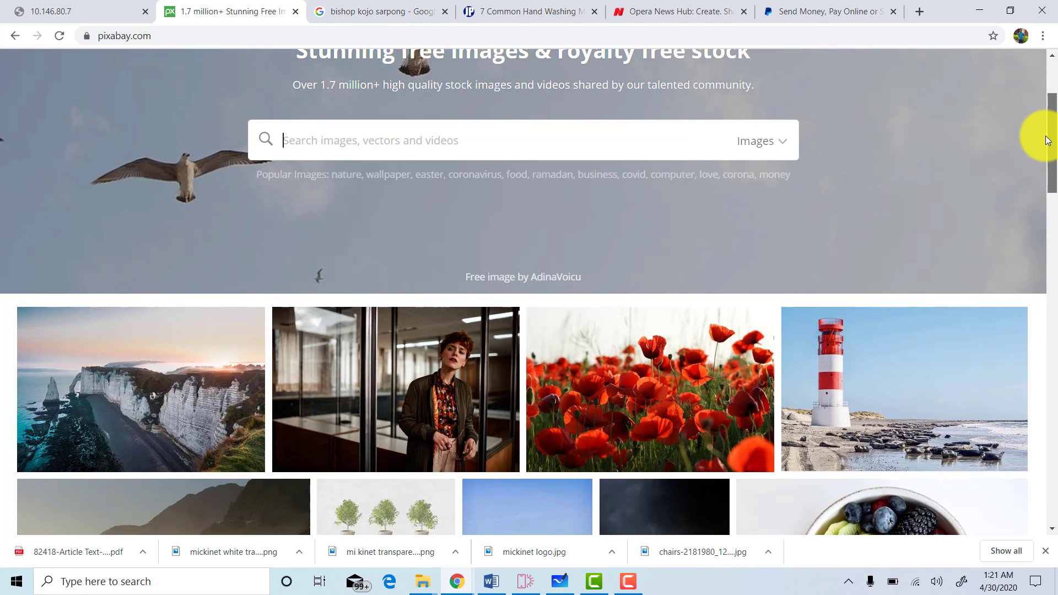
left_click_drag(1045, 135, 488, 169)
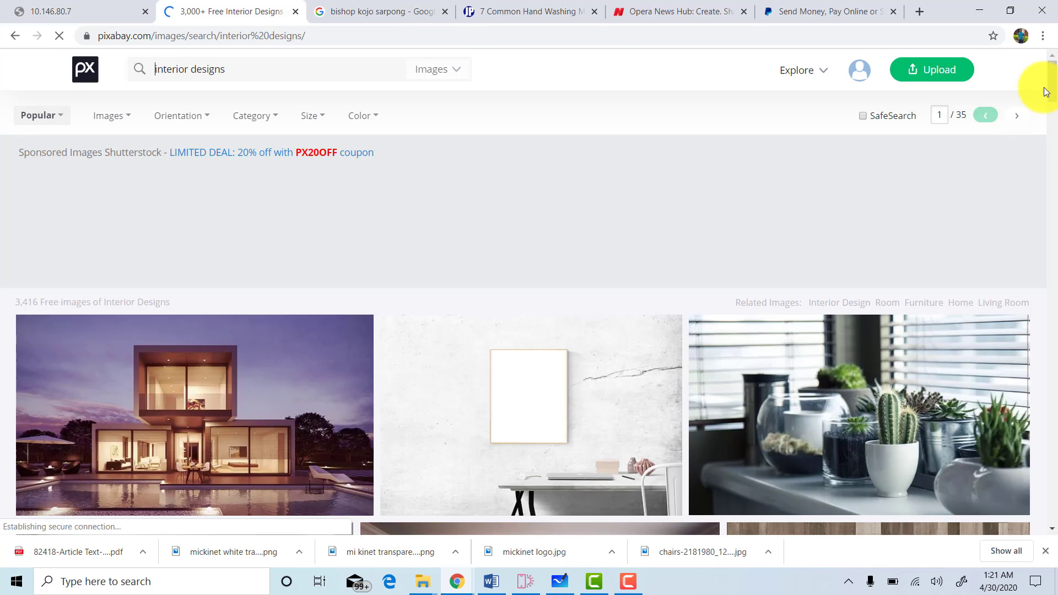
left_click_drag(1045, 92, 1045, 140)
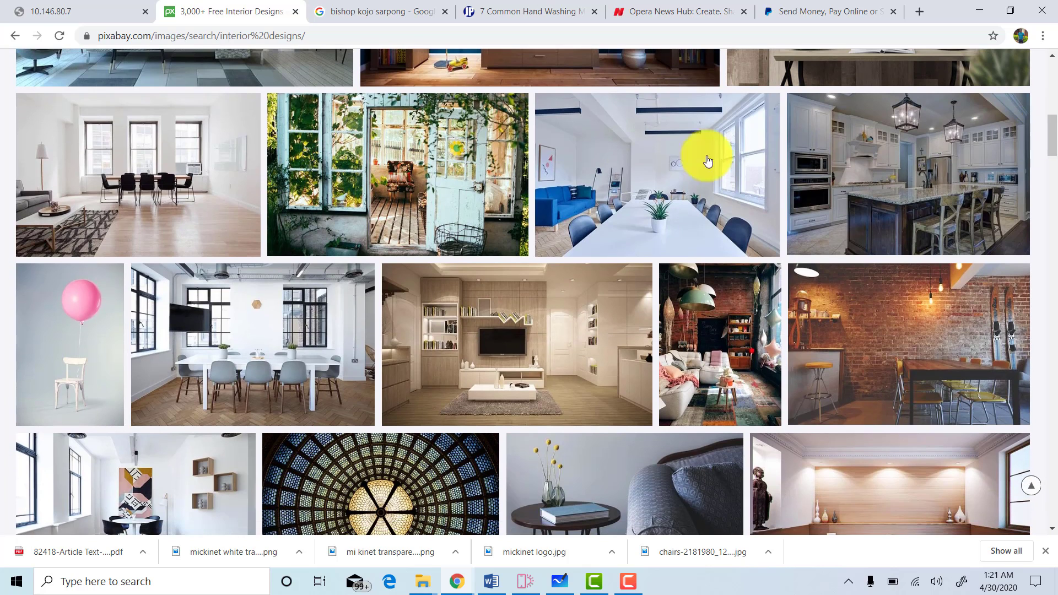
left_click(635, 161)
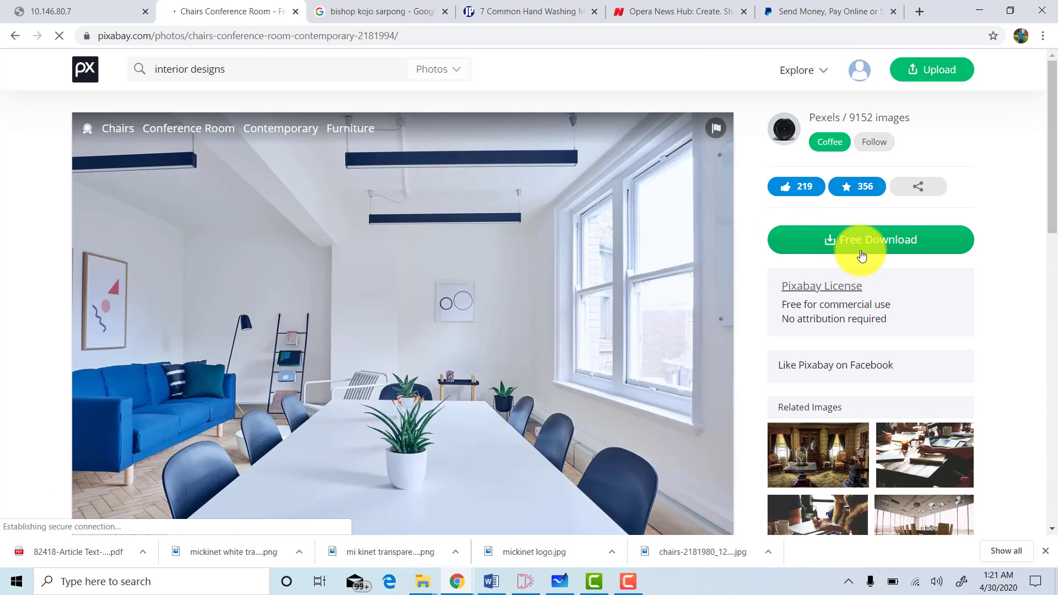
left_click(862, 255)
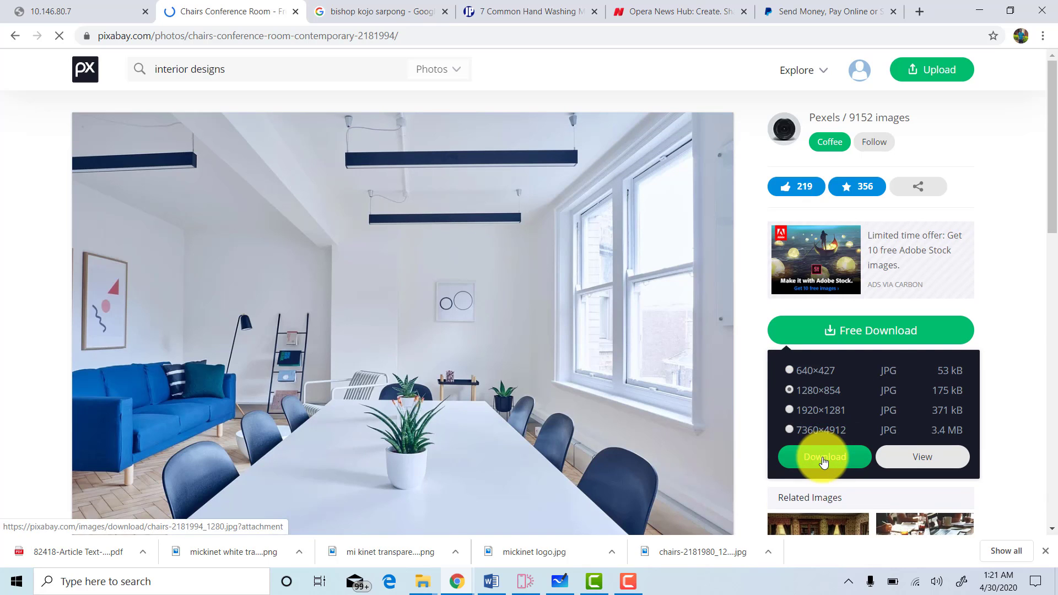
left_click(824, 460)
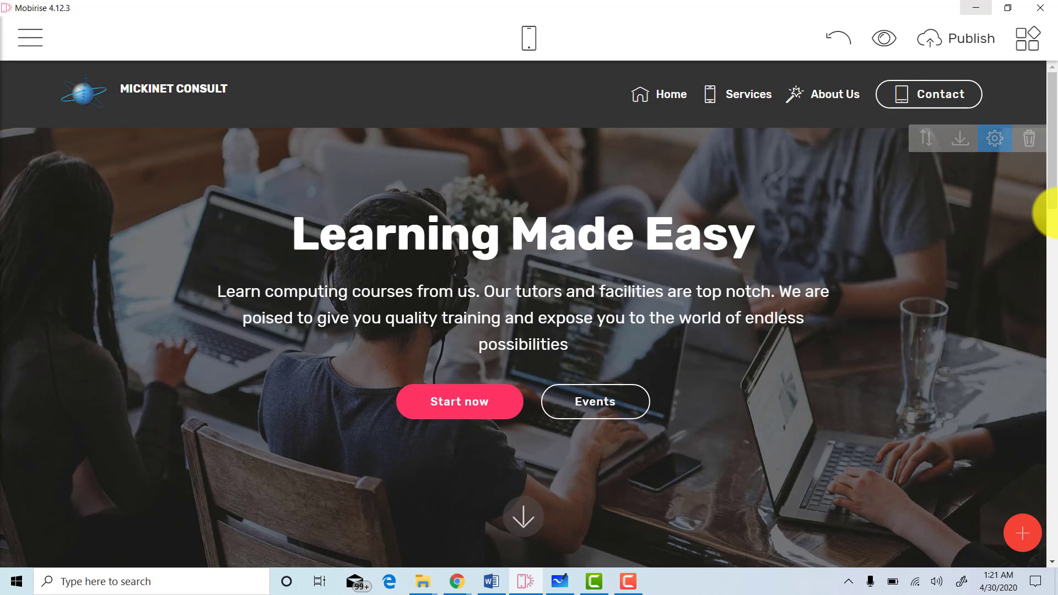
In the hero block's parameters, choose a new background image from the computer.
scroll(1044, 193, "down", 3)
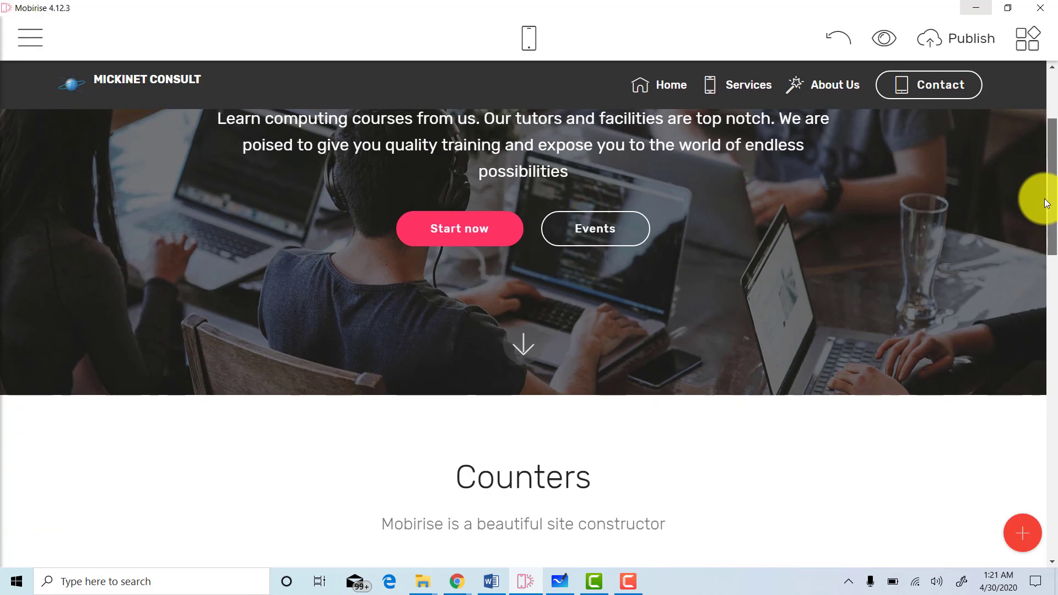
scroll(1041, 188, "up", 3)
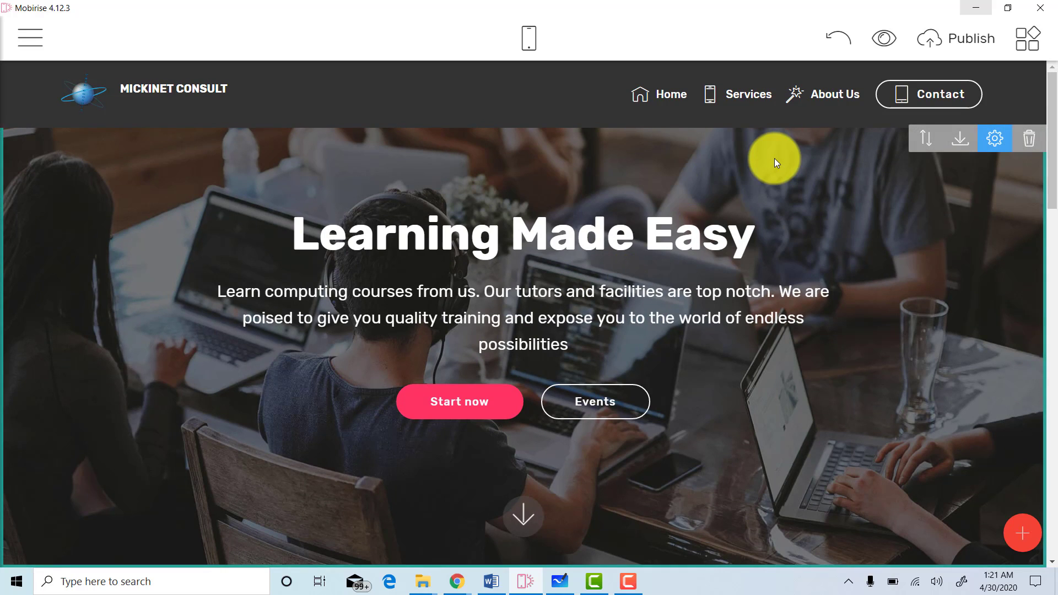
left_click(995, 140)
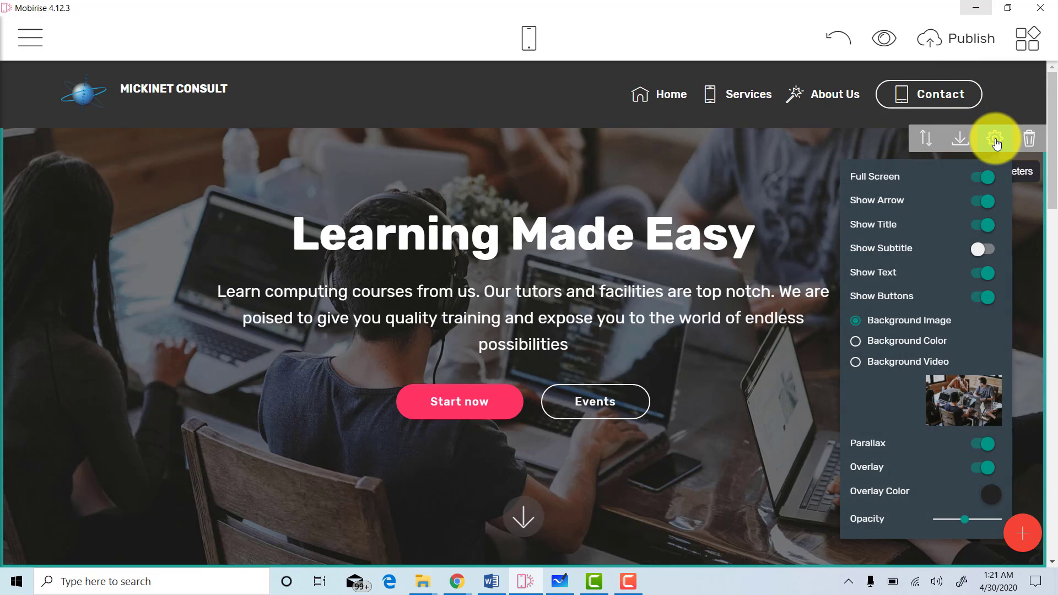
left_click(965, 404)
left_click(505, 309)
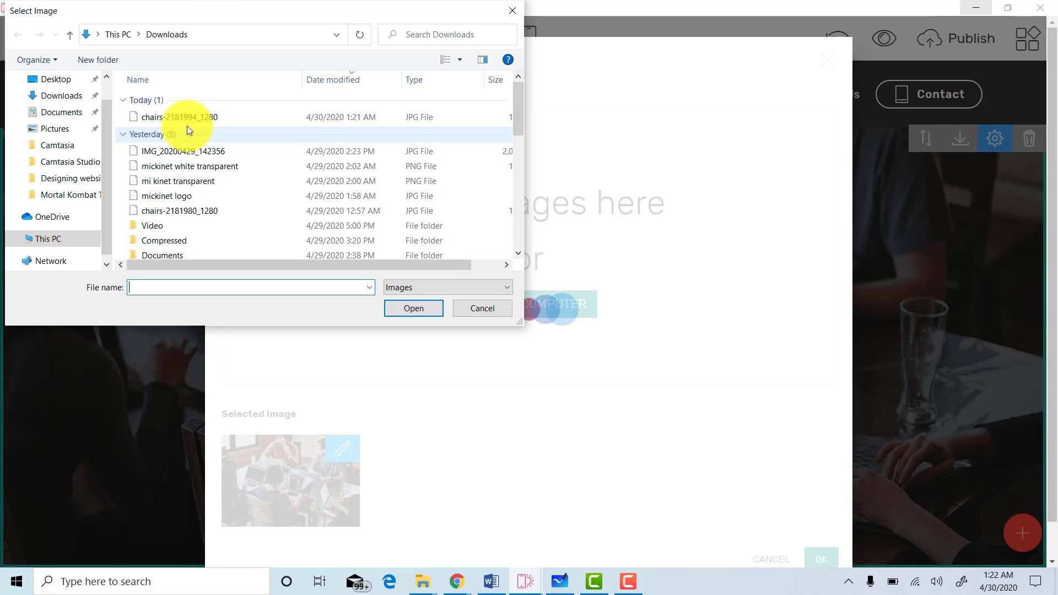
Set chairs-2181994_1280 as the hero section's background image.
left_click(170, 118)
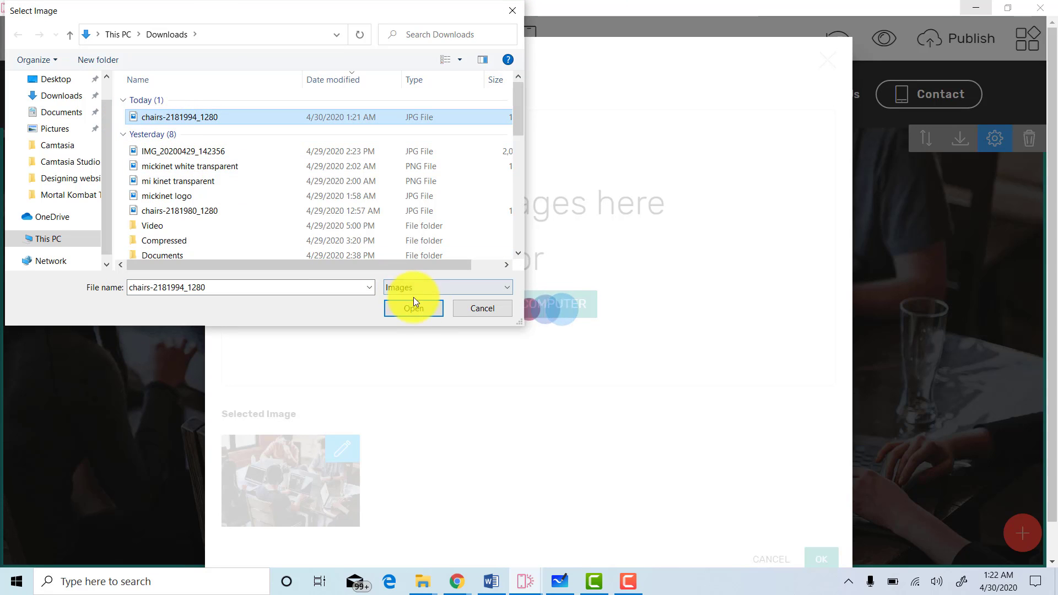
left_click(428, 306)
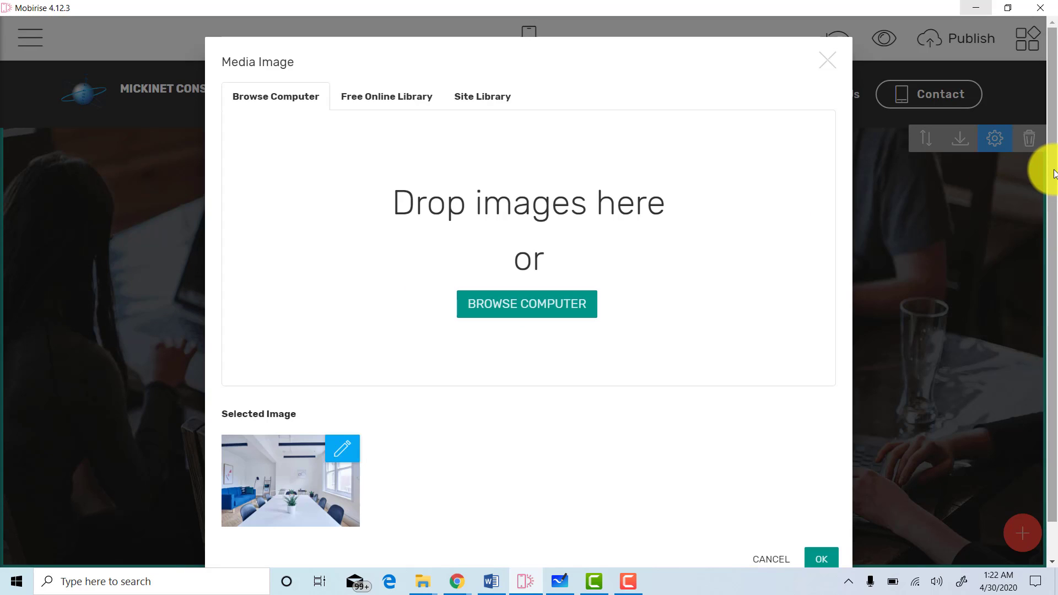
scroll(1034, 361, "down", 1)
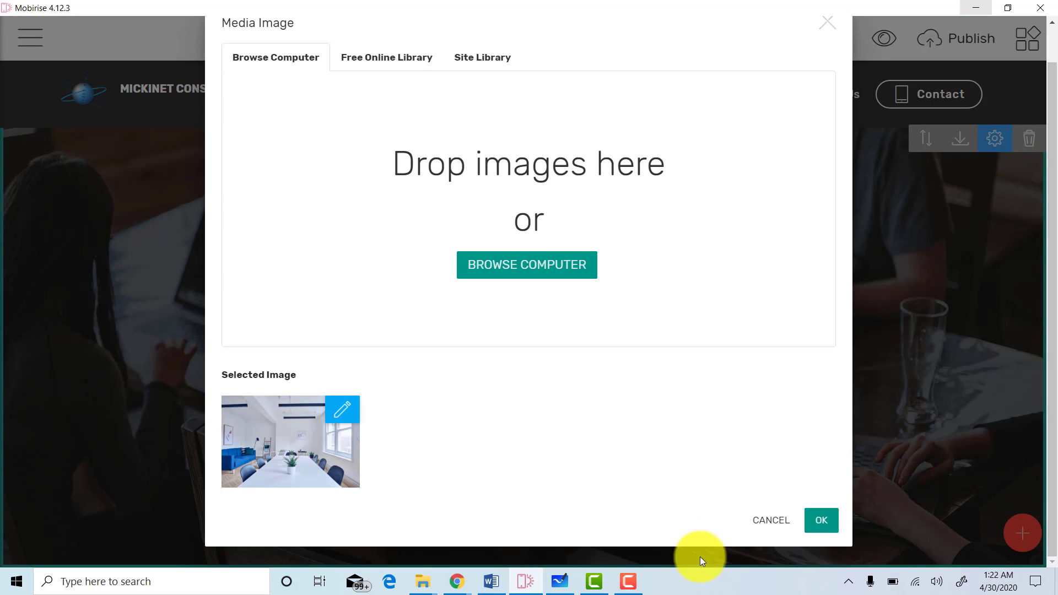
left_click(820, 521)
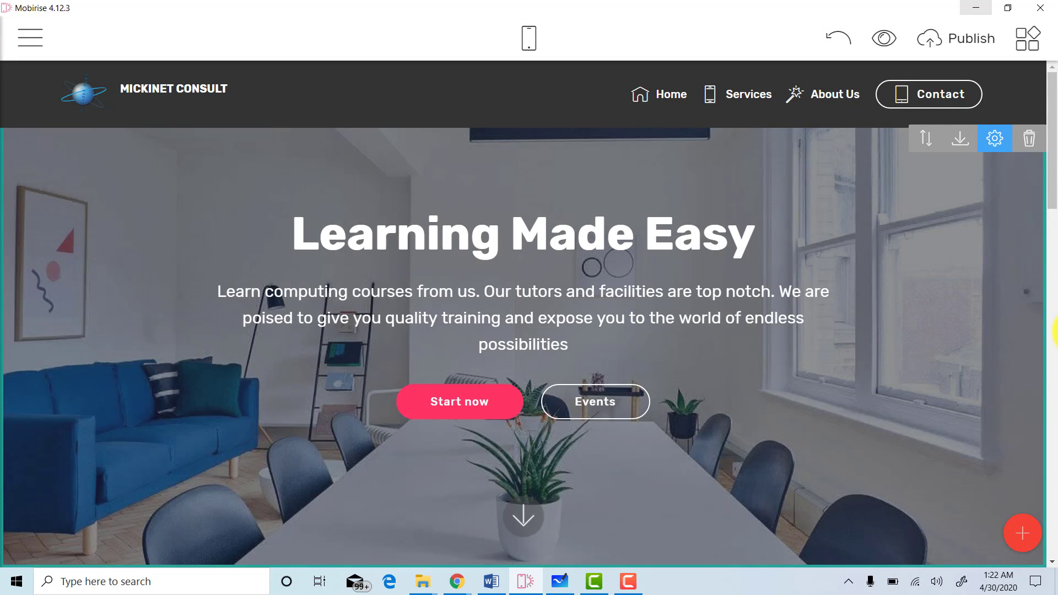
Switch the hero's Show Arrow back on and set its overlay opacity to 0.3.
scroll(1042, 252, "down", 3)
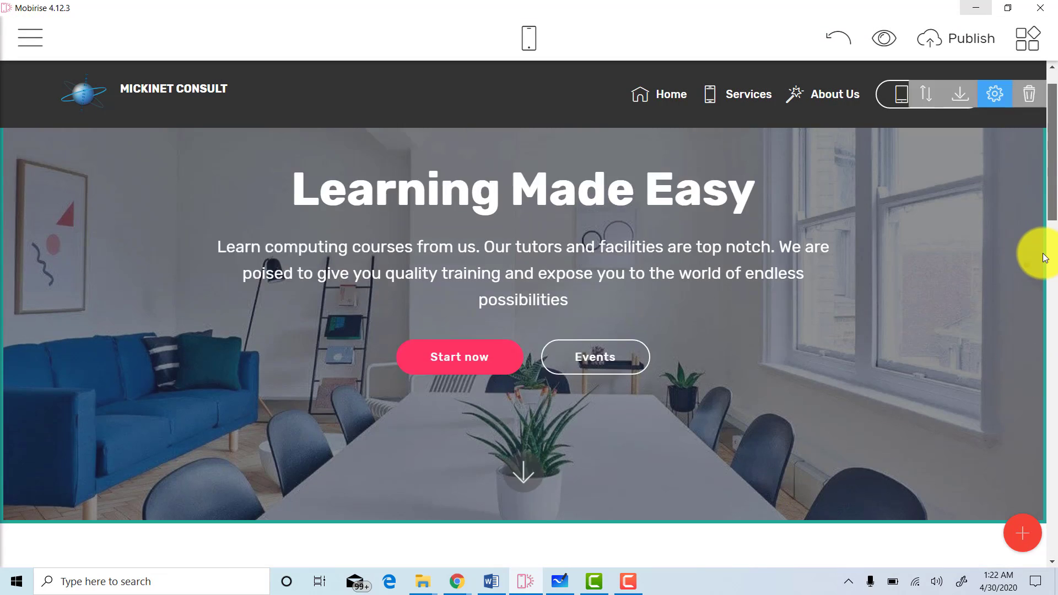
scroll(1051, 130, "up", 3)
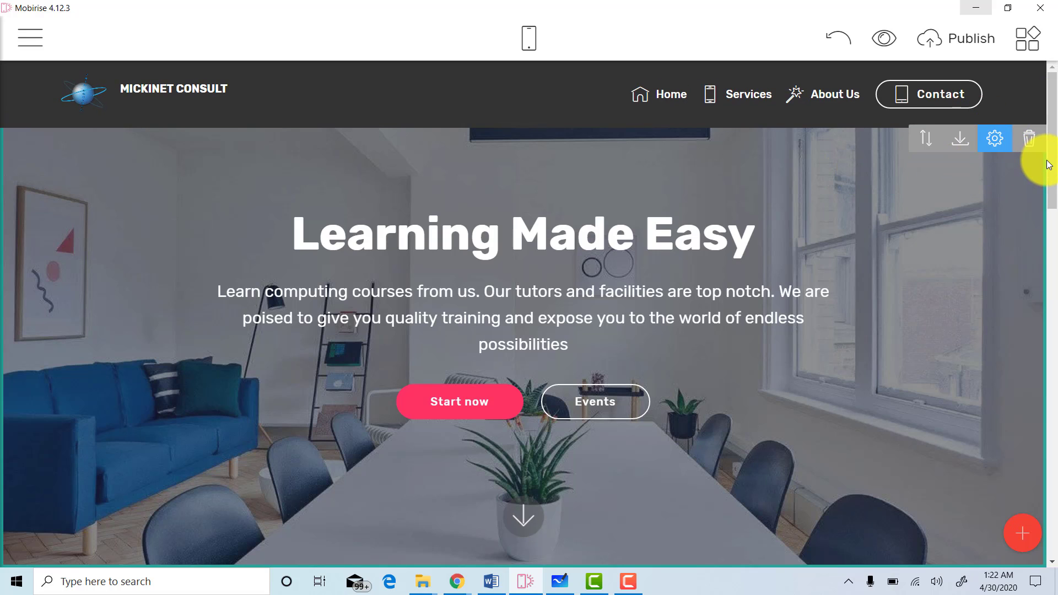
left_click(996, 144)
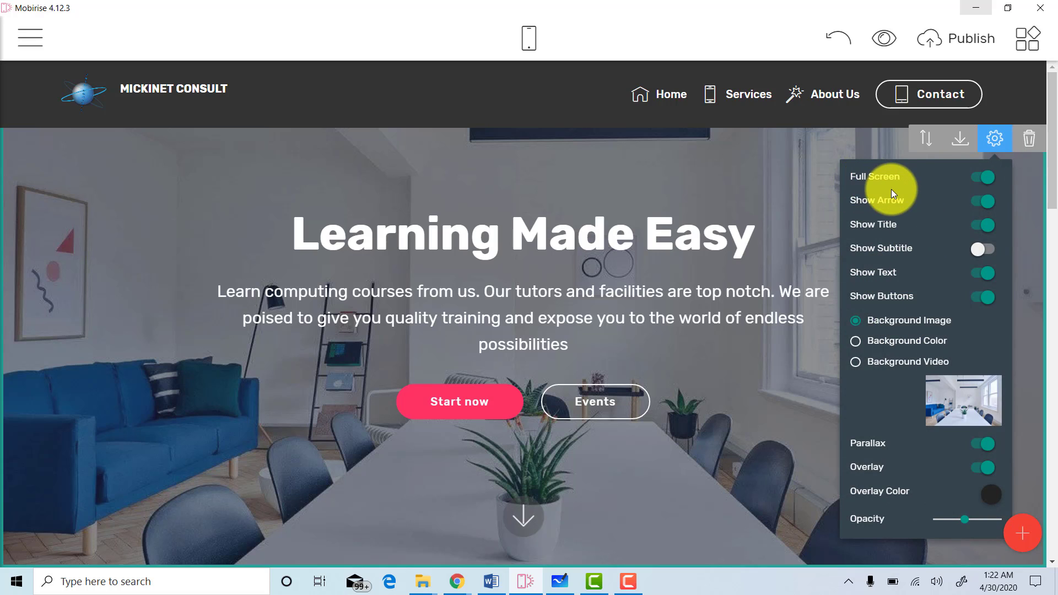
left_click(986, 203)
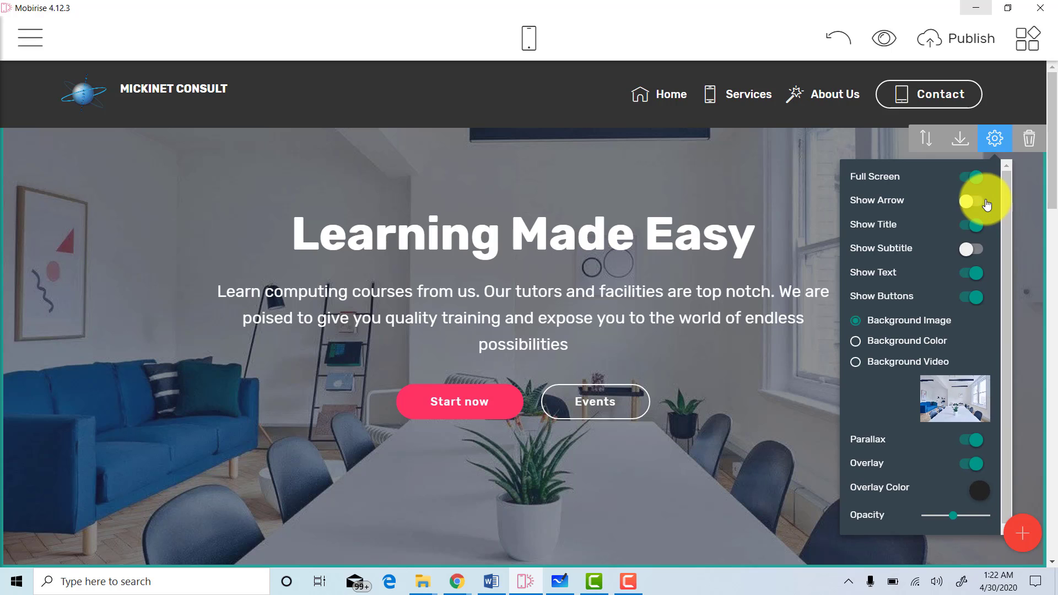
left_click(973, 203)
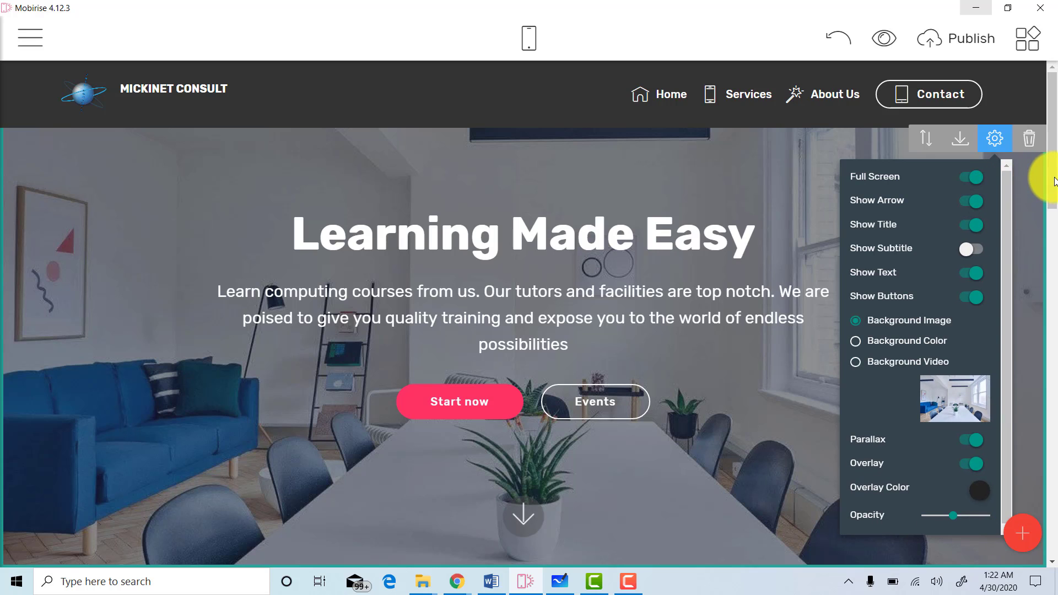
scroll(1039, 237, "down", 4)
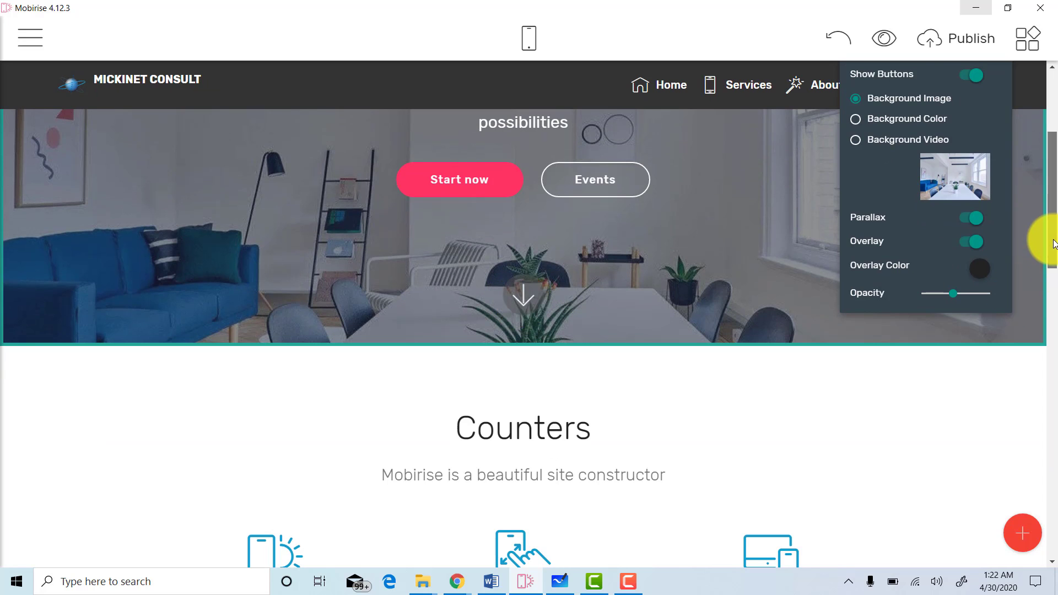
scroll(1053, 237, "up", 2)
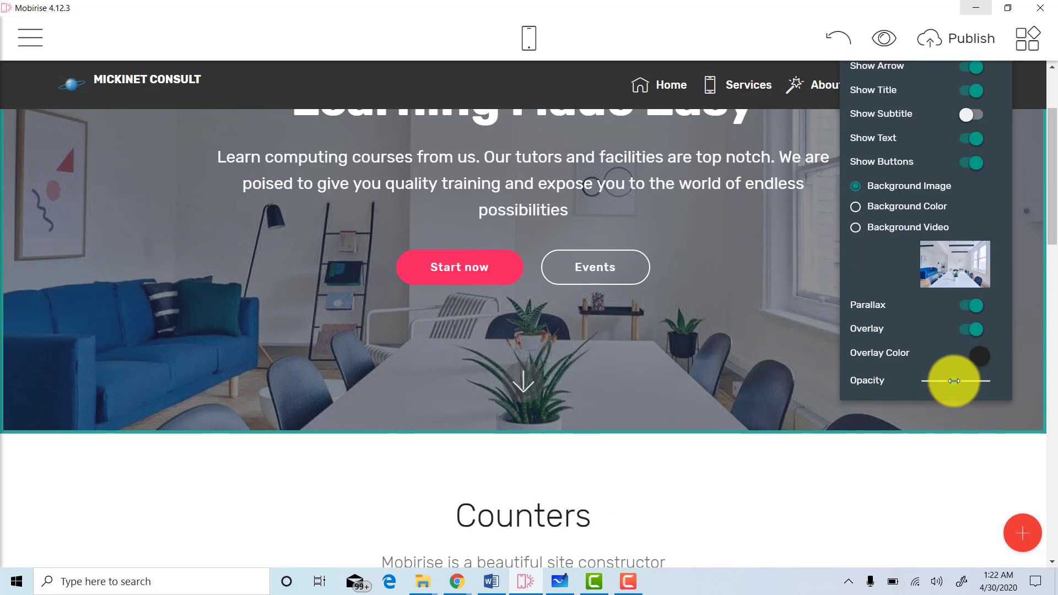
mouse_move(952, 382)
left_mouse_down()
mouse_move(923, 381)
mouse_move(967, 383)
left_mouse_up()
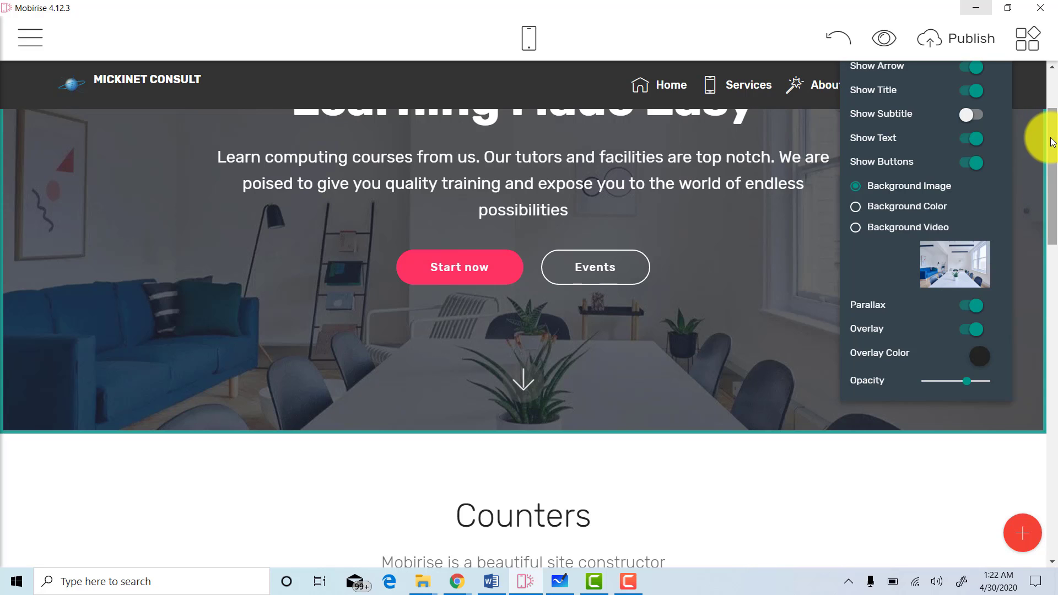
Scroll down the page to the footer with its Address, Contacts and Links columns.
scroll(1052, 118, "up", 2)
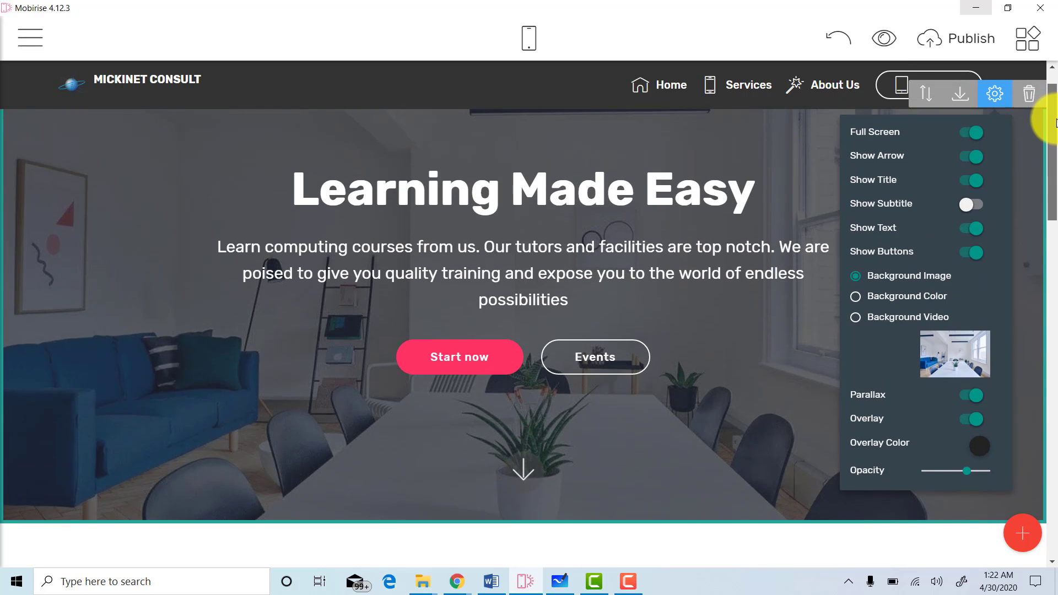
scroll(1056, 118, "down", 1)
scroll(1055, 117, "down", 1)
scroll(1053, 88, "up", 1)
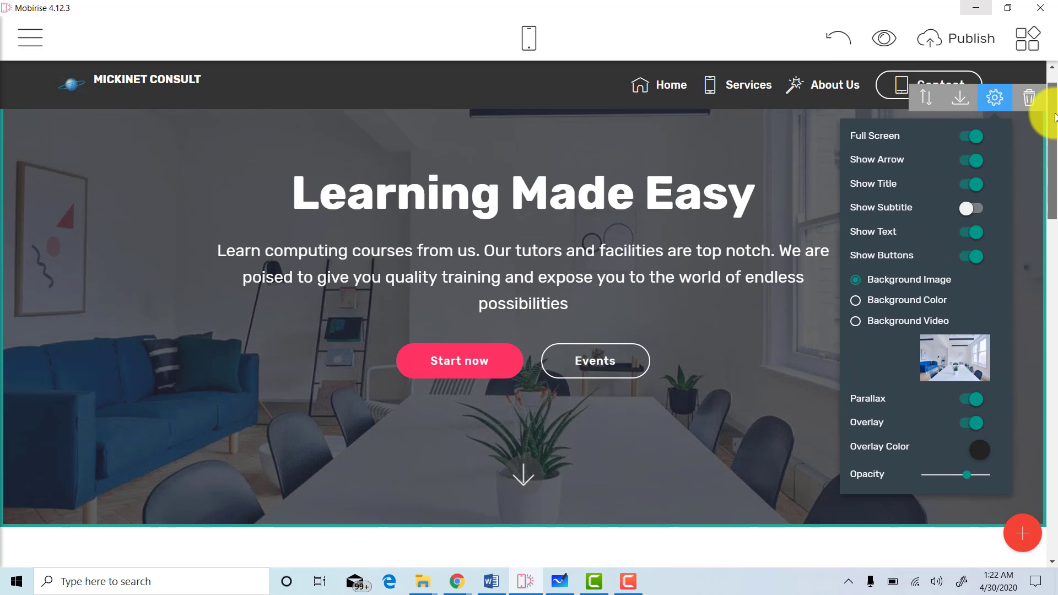
scroll(1041, 137, "down", 2)
scroll(1046, 182, "down", 3)
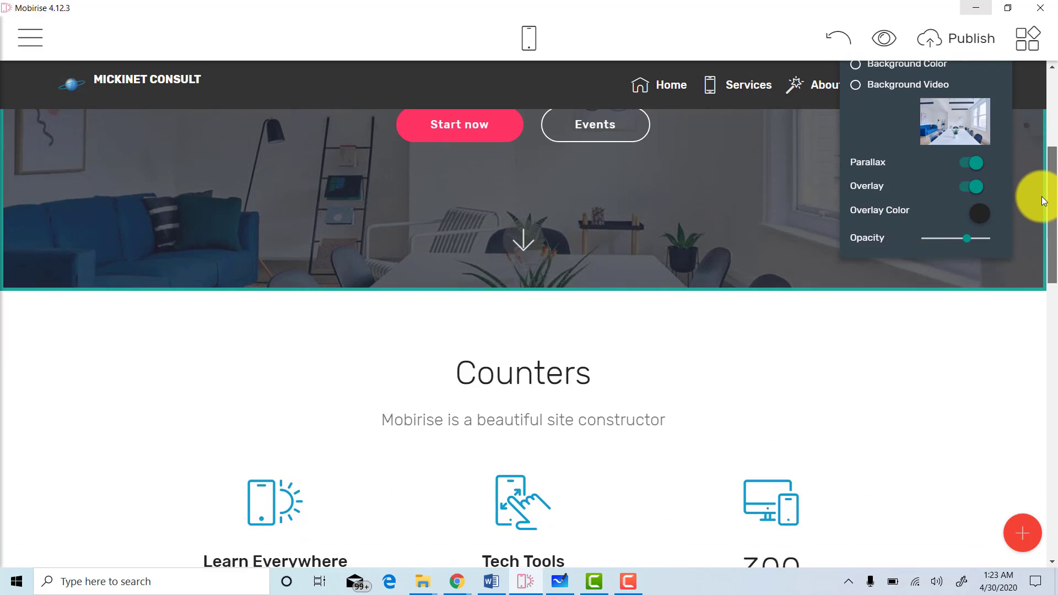
scroll(1036, 240, "down", 3)
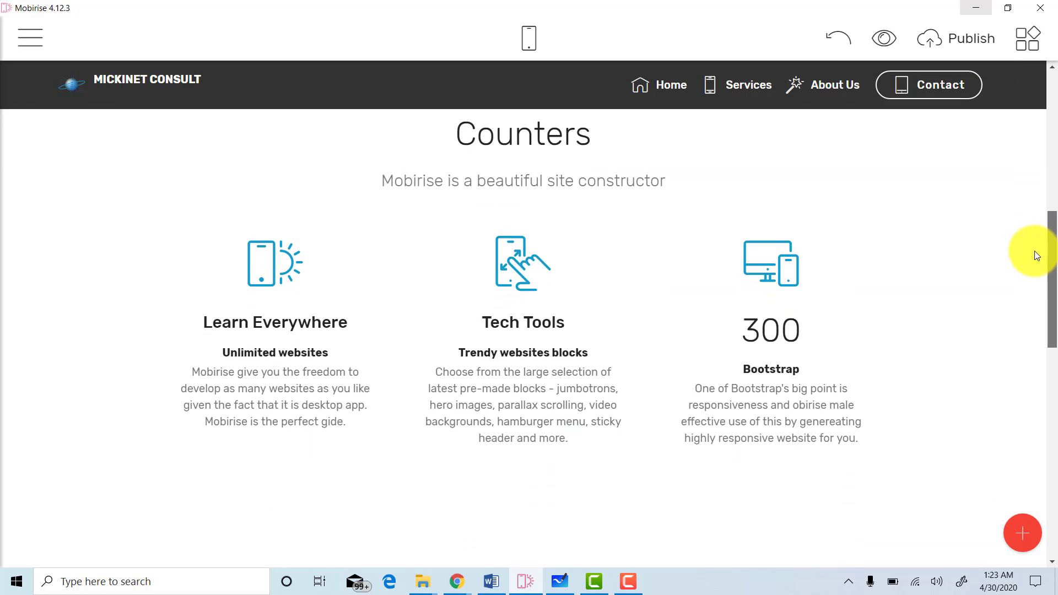
scroll(1035, 313, "down", 3)
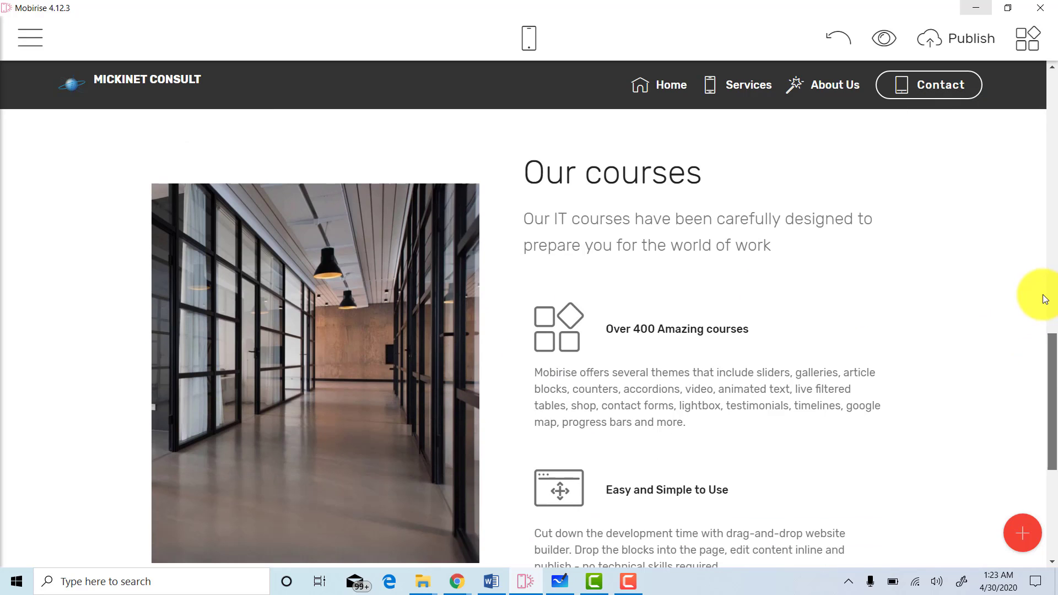
scroll(1035, 237, "up", 6)
scroll(1039, 176, "up", 1)
left_click_drag(1043, 258, 1053, 458)
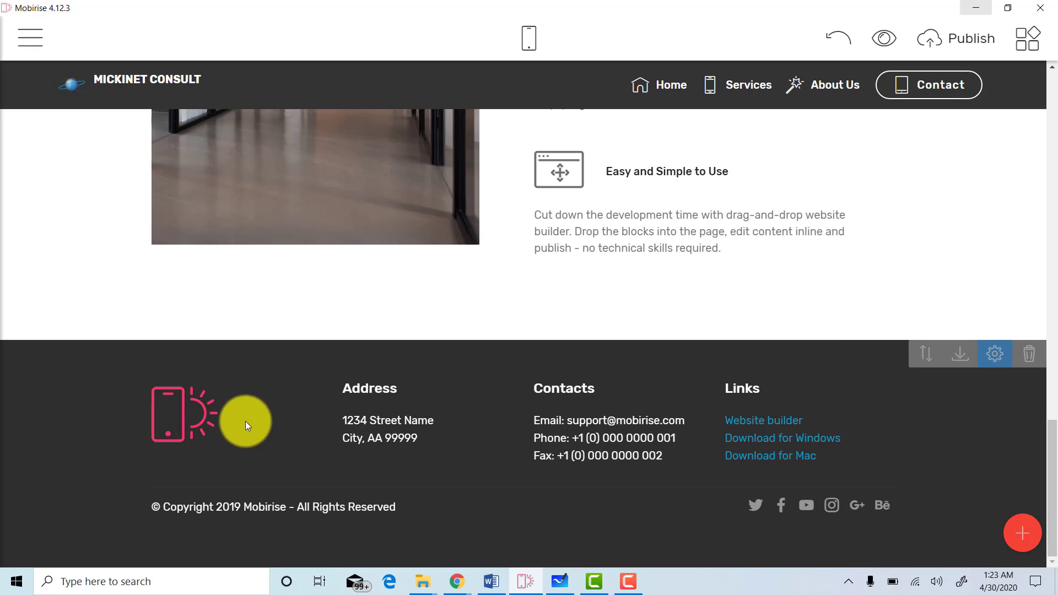
Replace the footer's placeholder icon with the 'mickinet white transparent' image.
left_click(161, 429)
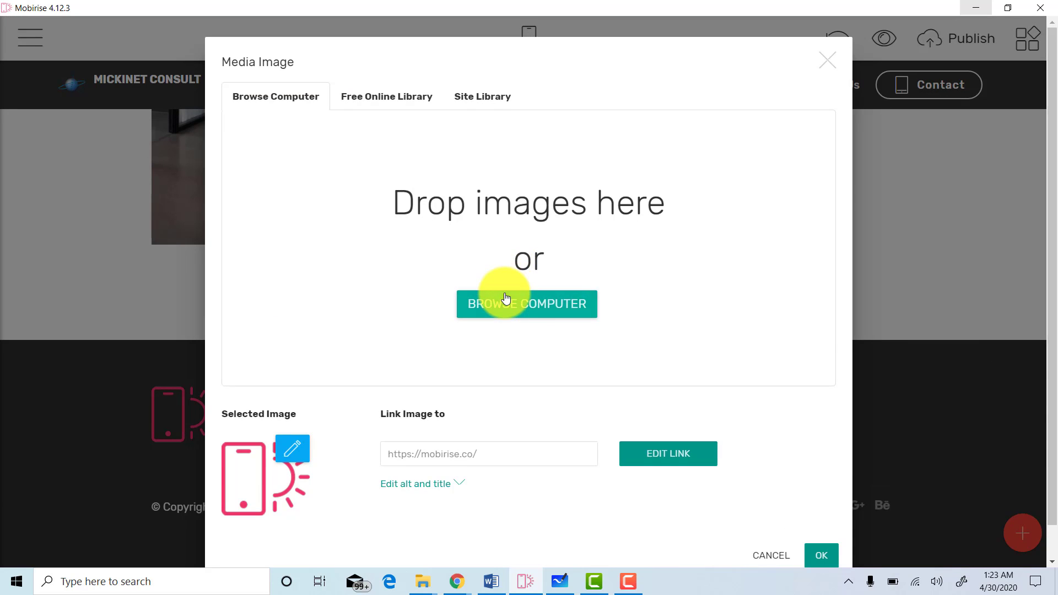
left_click(503, 298)
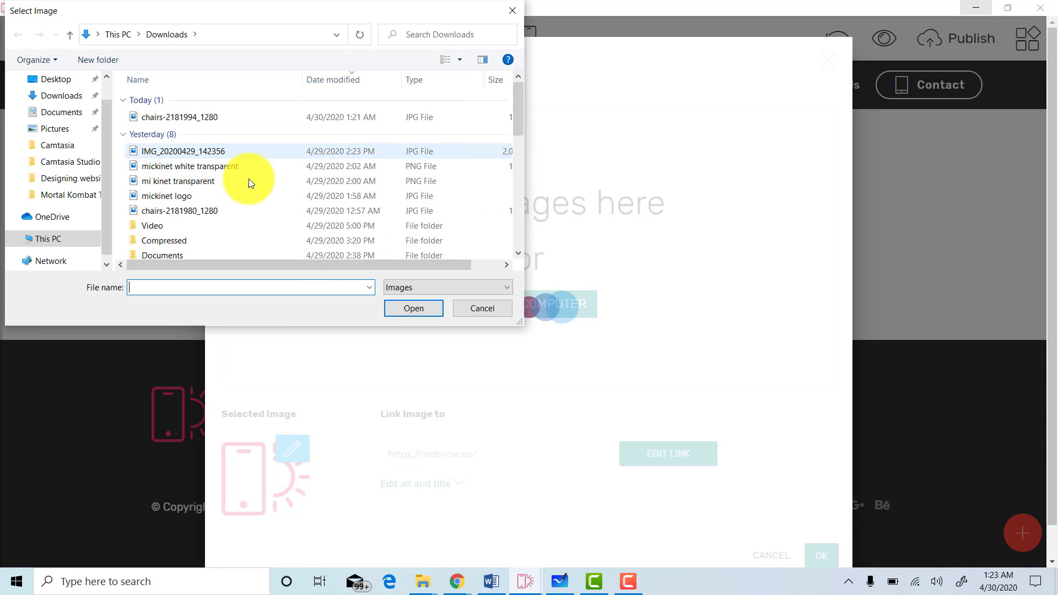
left_click(216, 168)
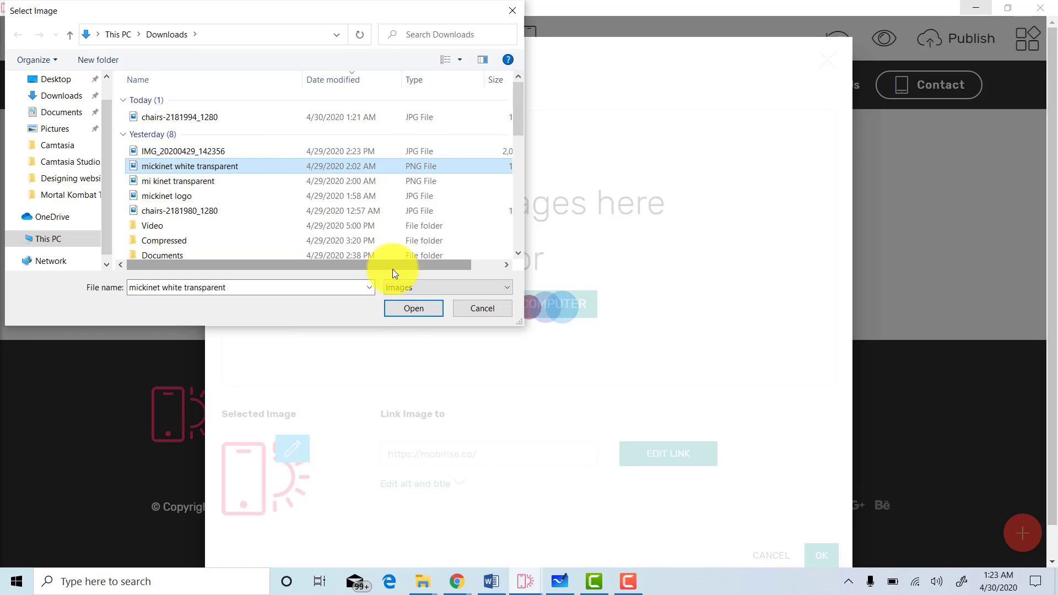
left_click(410, 310)
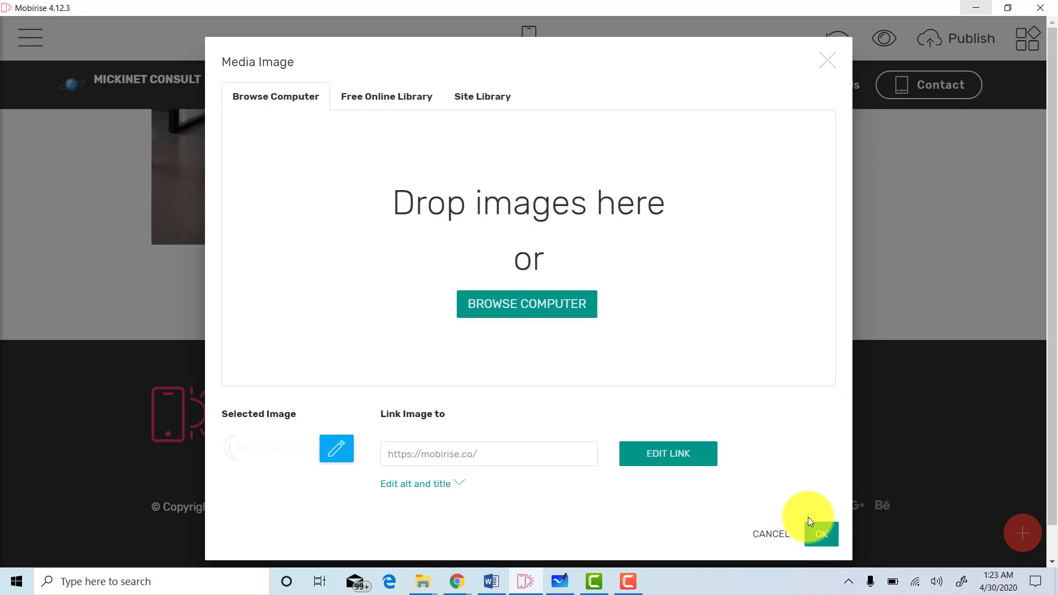
Link the footer logo to the site's Home page and confirm it.
left_click(655, 455)
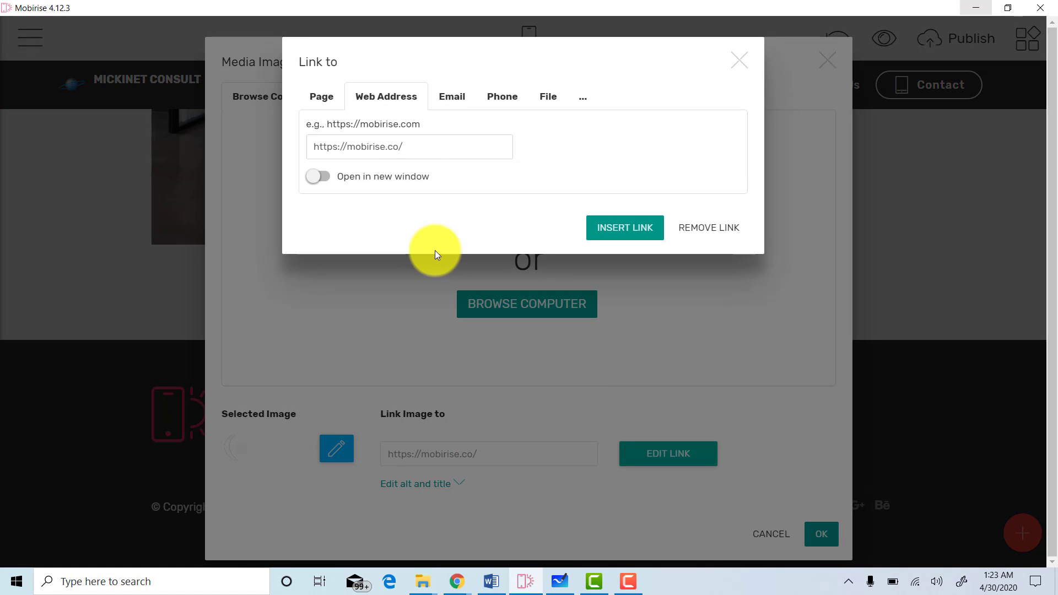
left_click(326, 100)
left_click(498, 147)
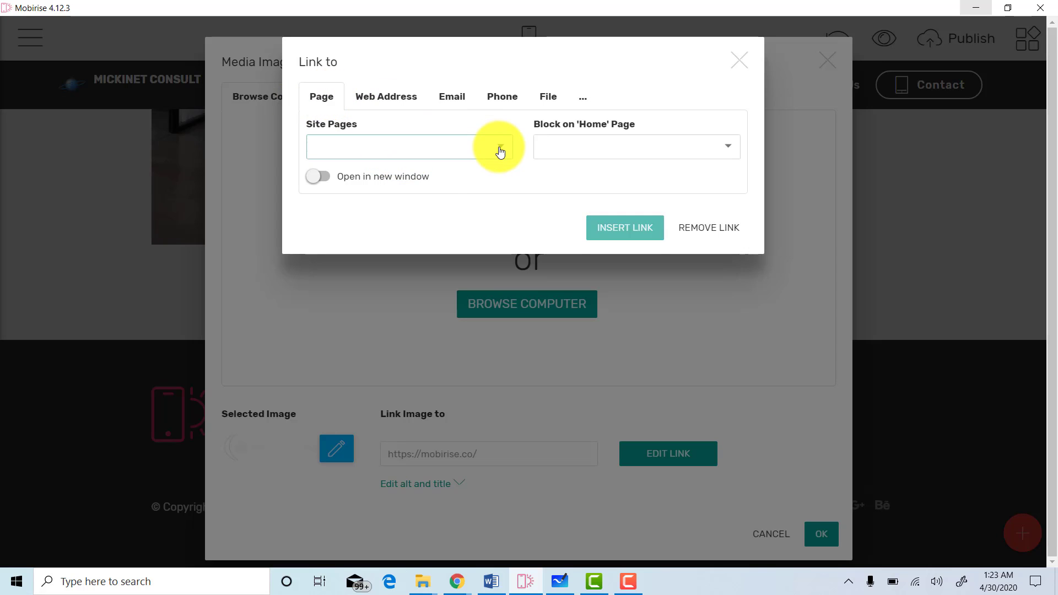
left_click(472, 176)
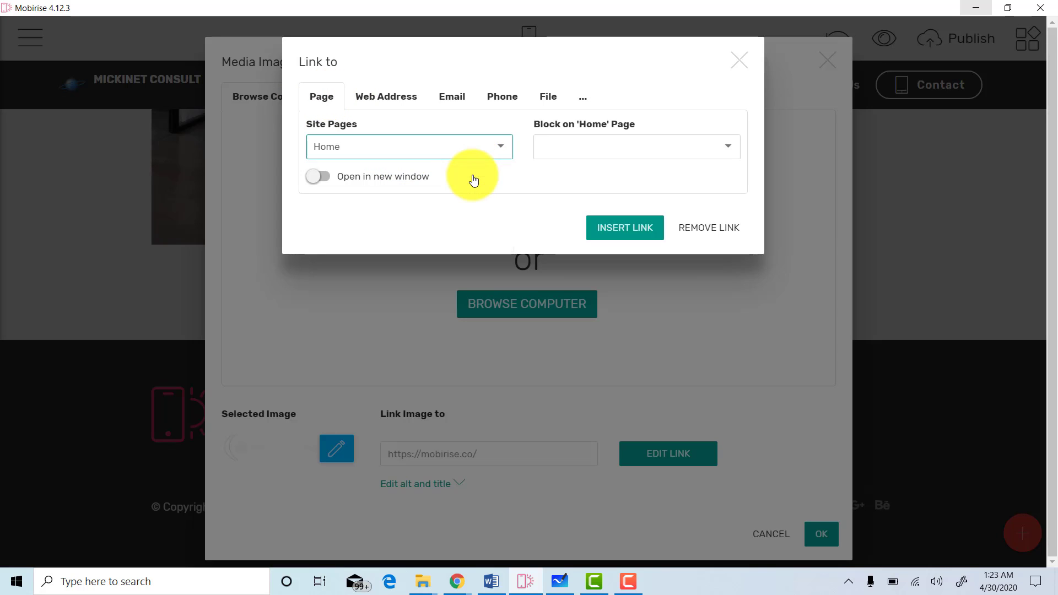
left_click(630, 228)
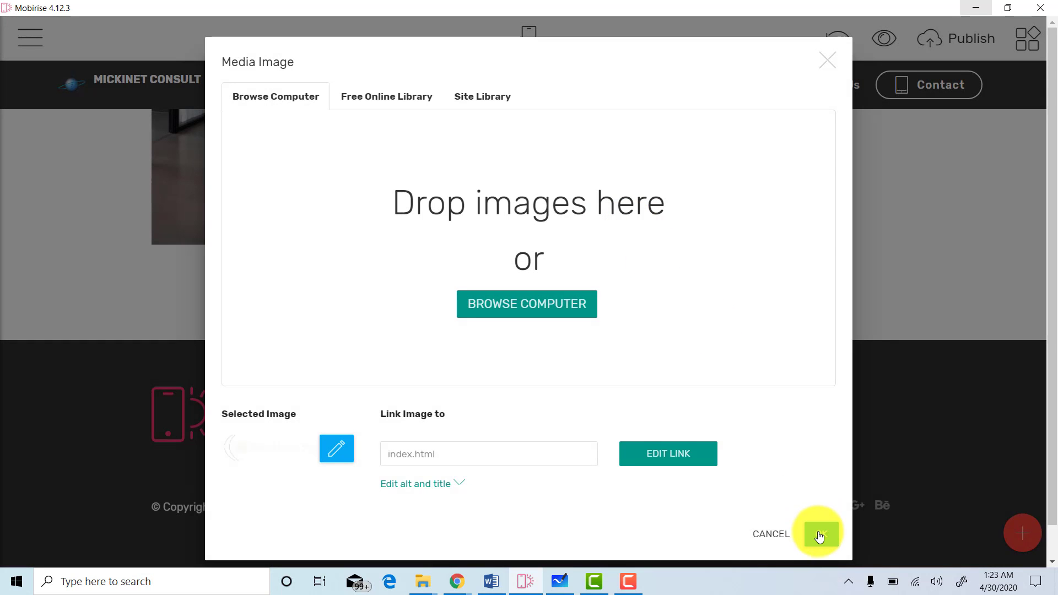
left_click(820, 534)
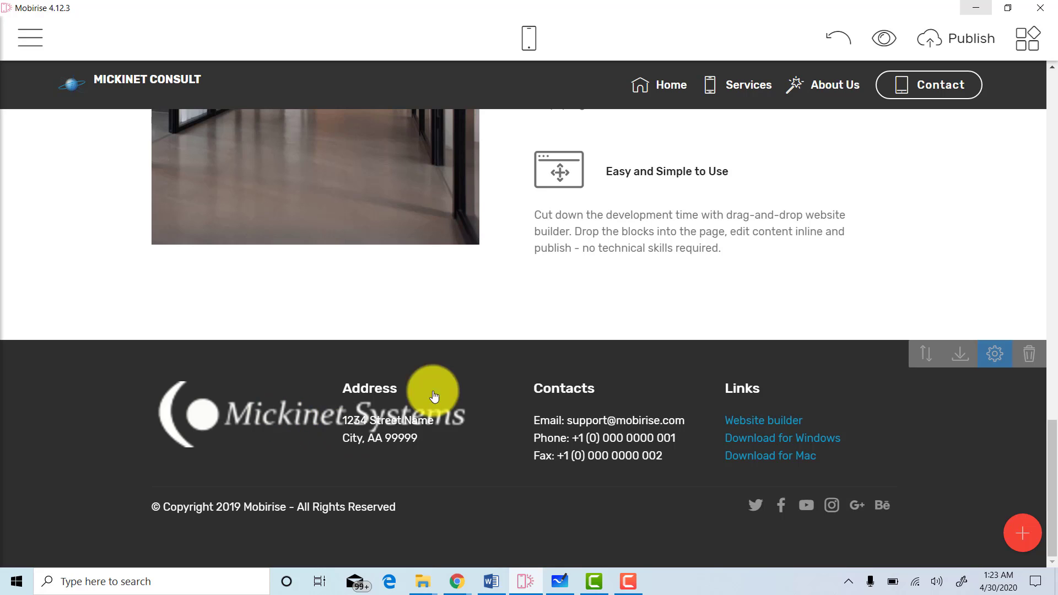
Change the footer logo image to the 'mickinet logo' file from Downloads.
left_click(995, 354)
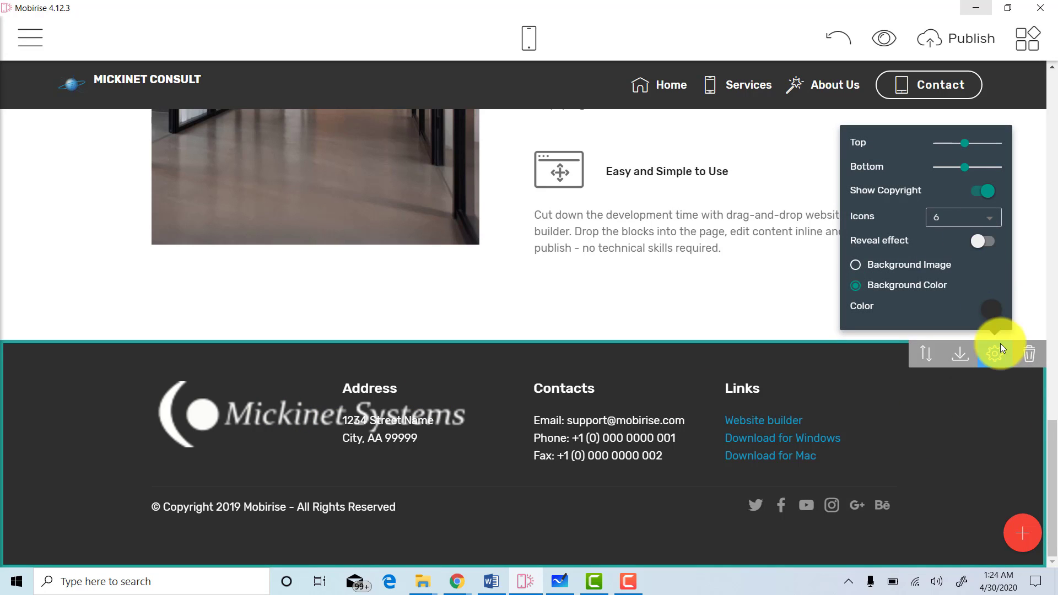
right_click(262, 414)
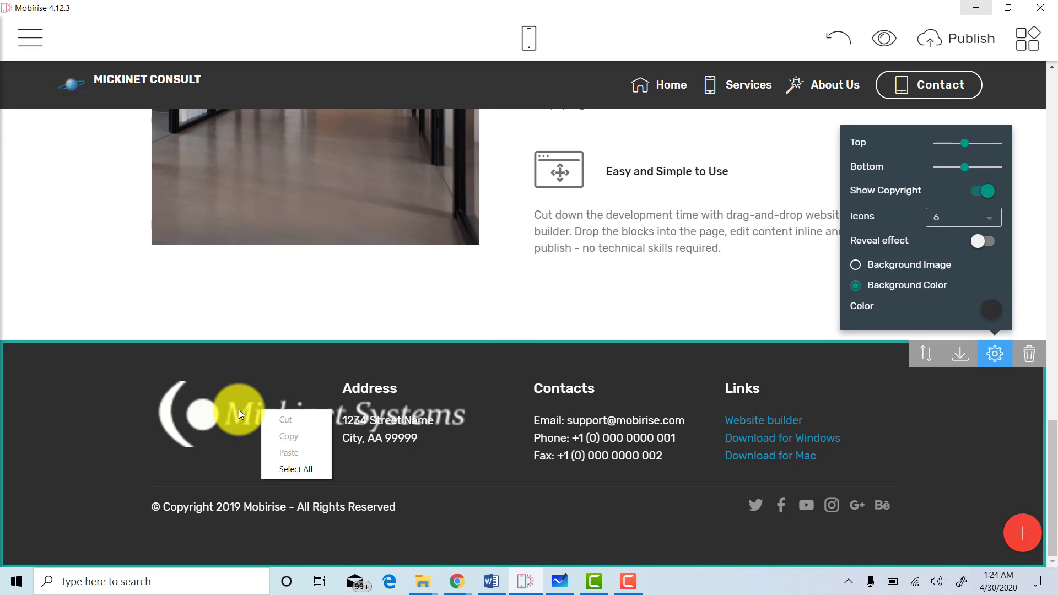
left_click(239, 409)
left_click(284, 427)
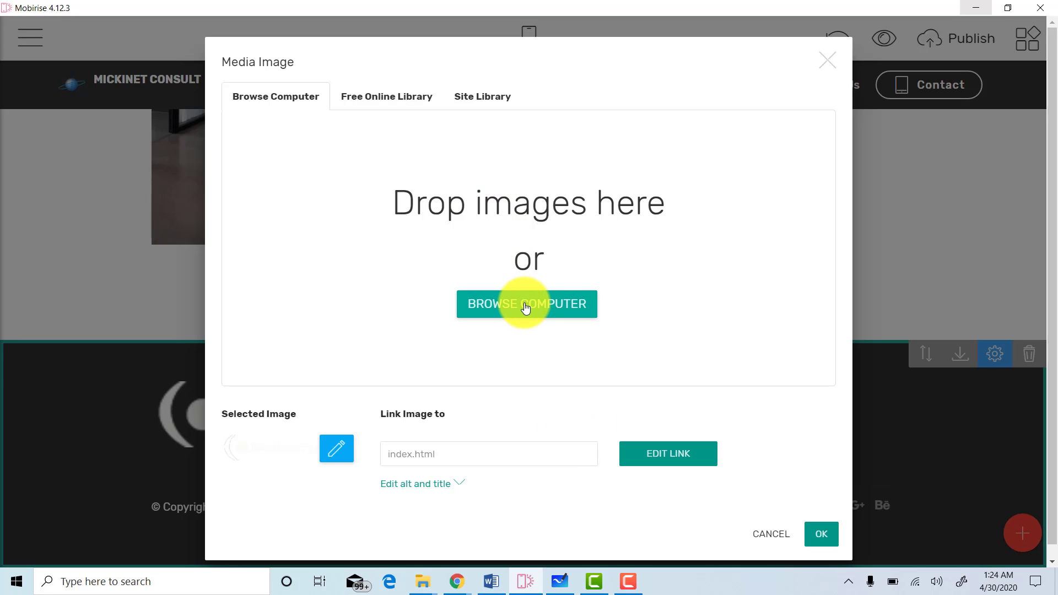
left_click(526, 308)
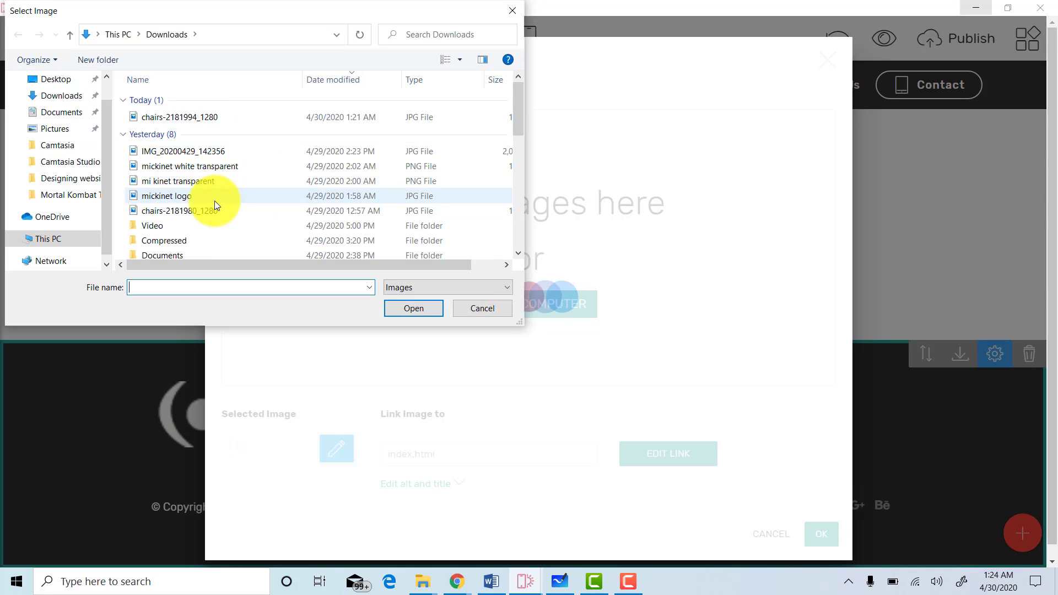
left_click(200, 205)
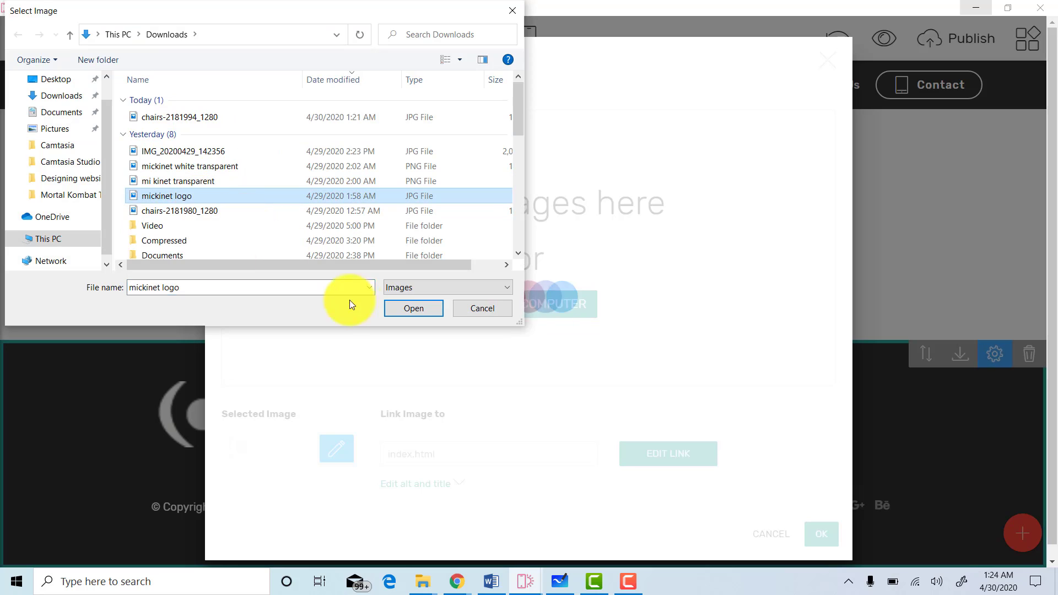
left_click(398, 312)
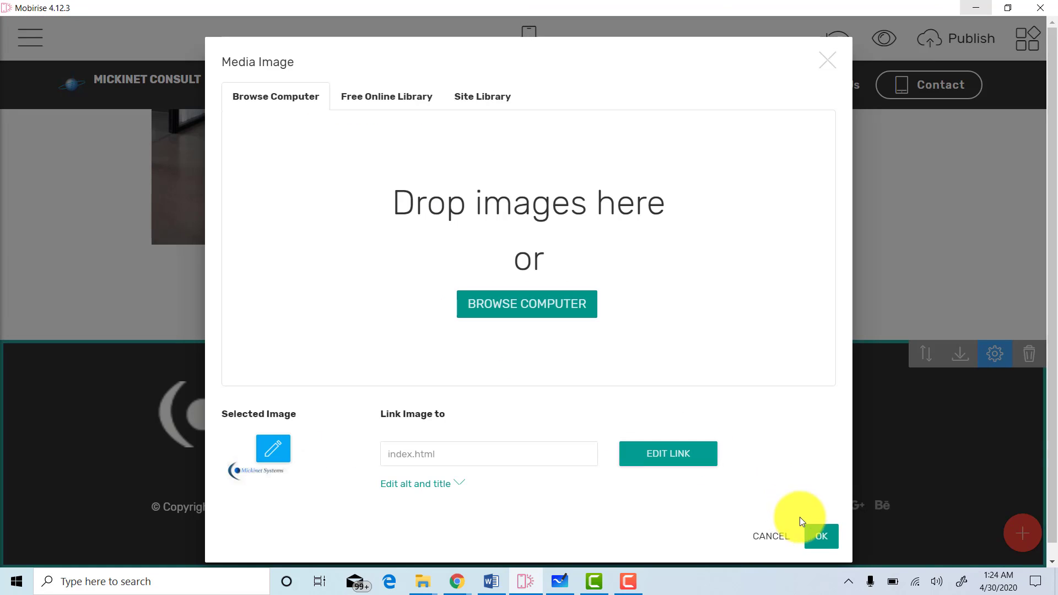
left_click(820, 537)
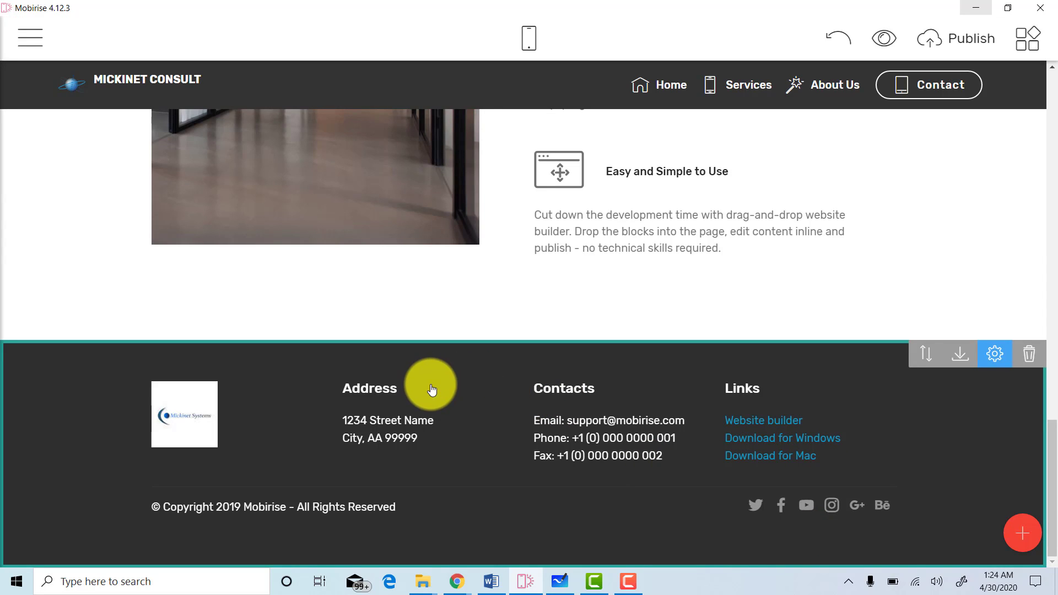
Replace the footer's two-line placeholder address with the company's street address.
left_click(422, 423)
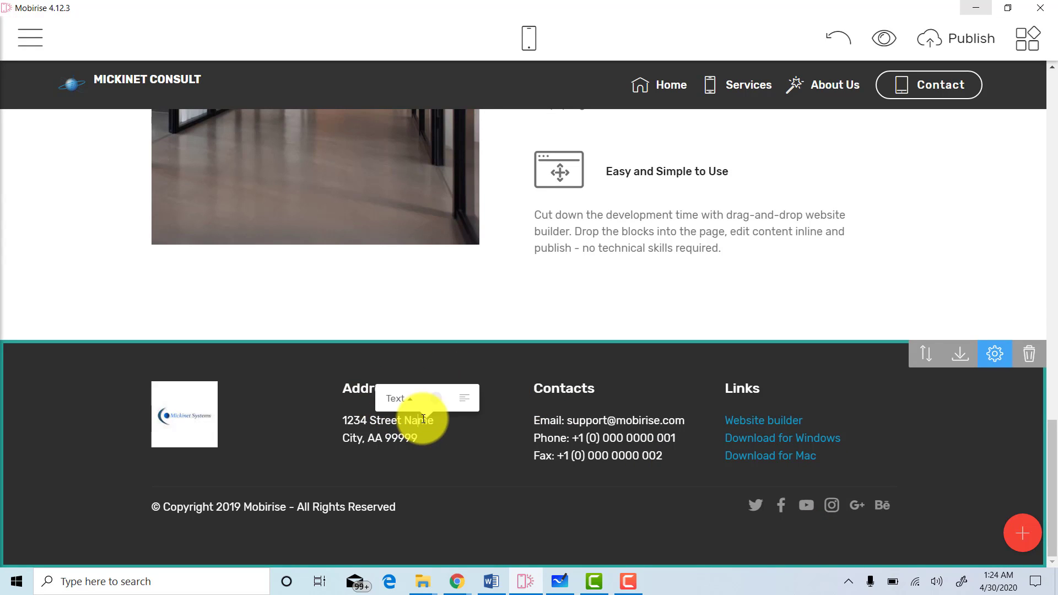
left_click_drag(421, 449, 309, 387)
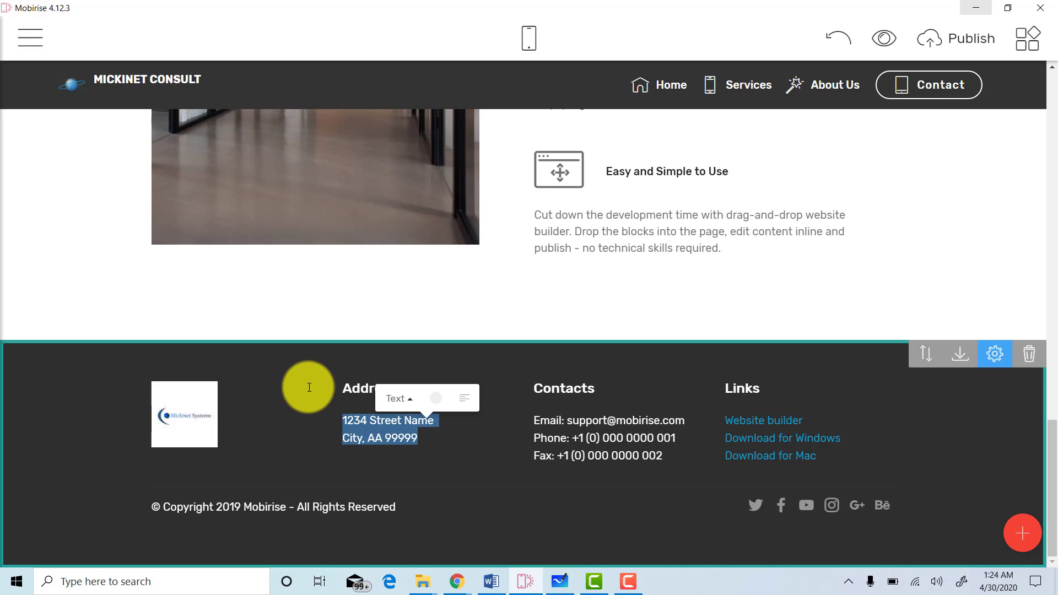
type("Micki")
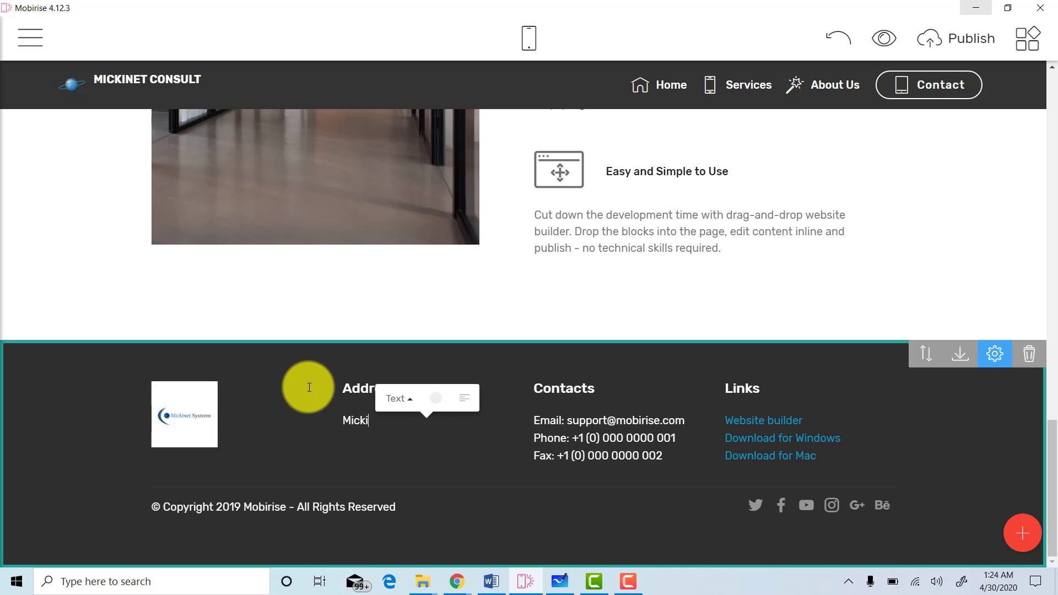
key("BackSpace")
key("BackSpace")
key("BackSpace")
type("accra")
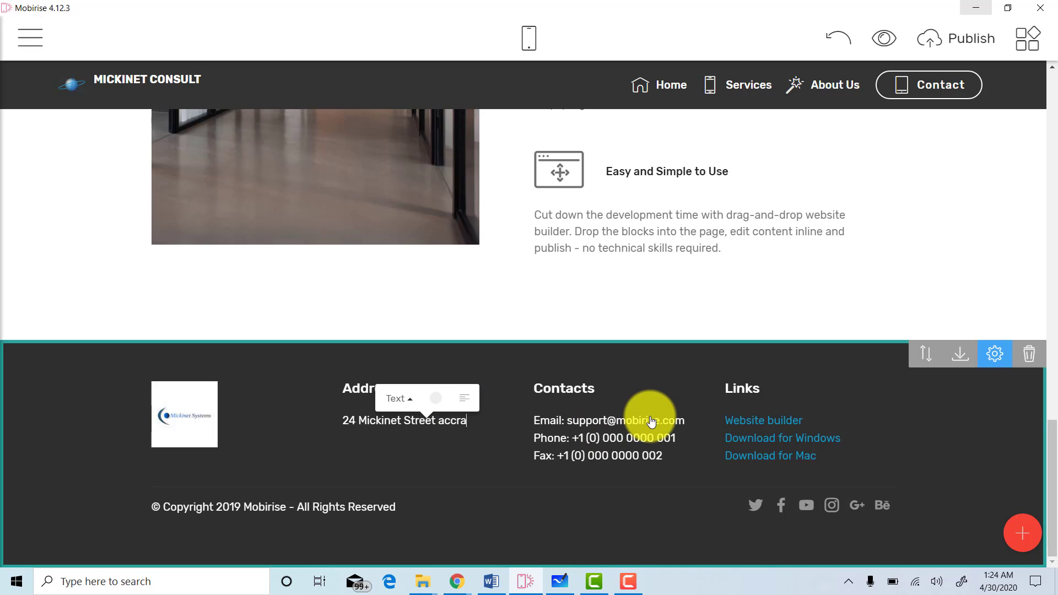
Swap the placeholder email under Contacts for the company's email address.
left_click(651, 422)
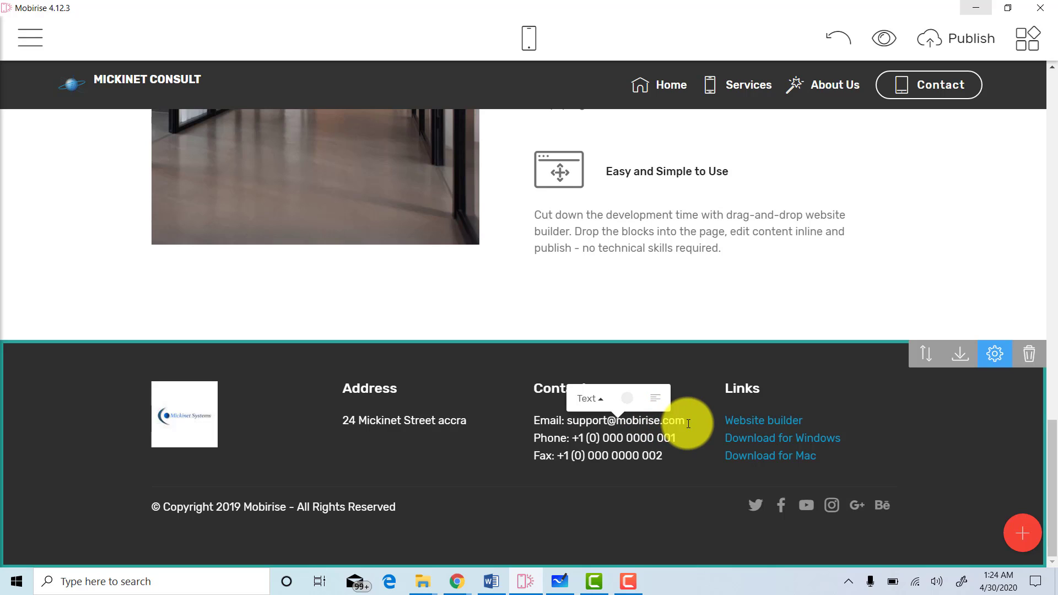
left_click_drag(688, 423, 571, 420)
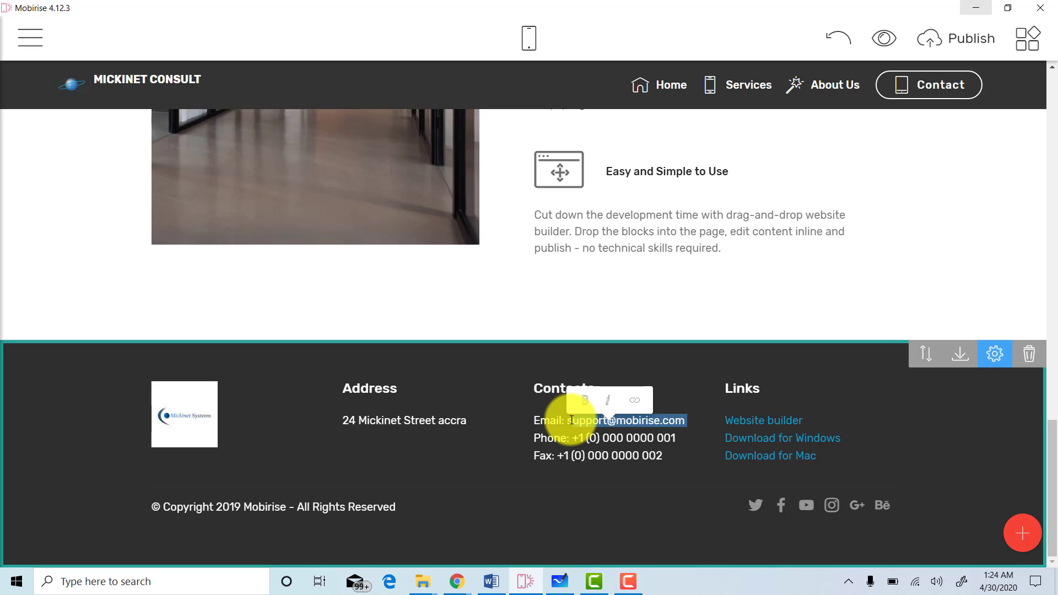
key("BackSpace")
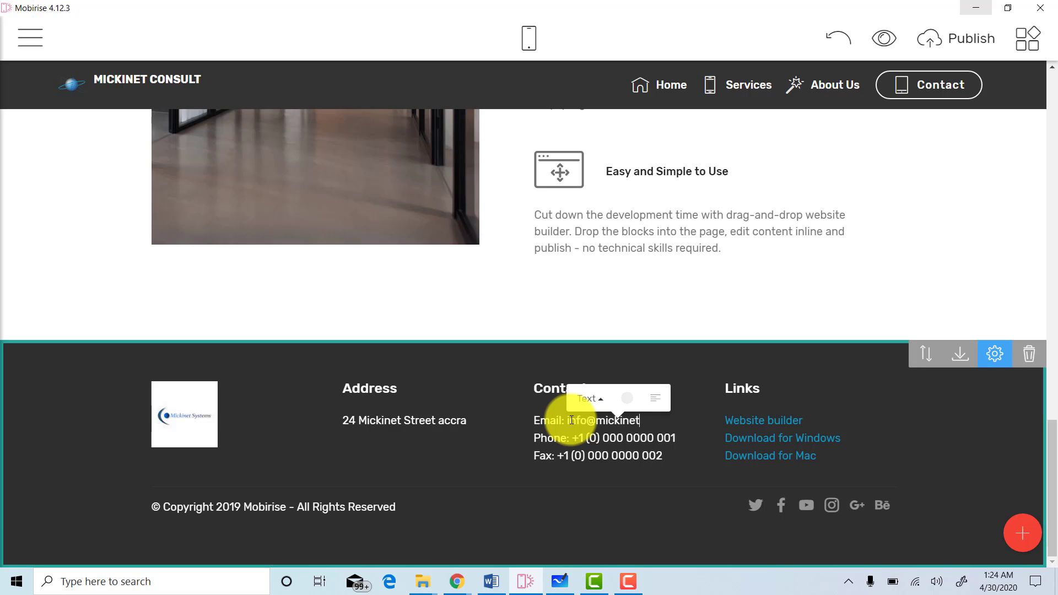
type("tems.com")
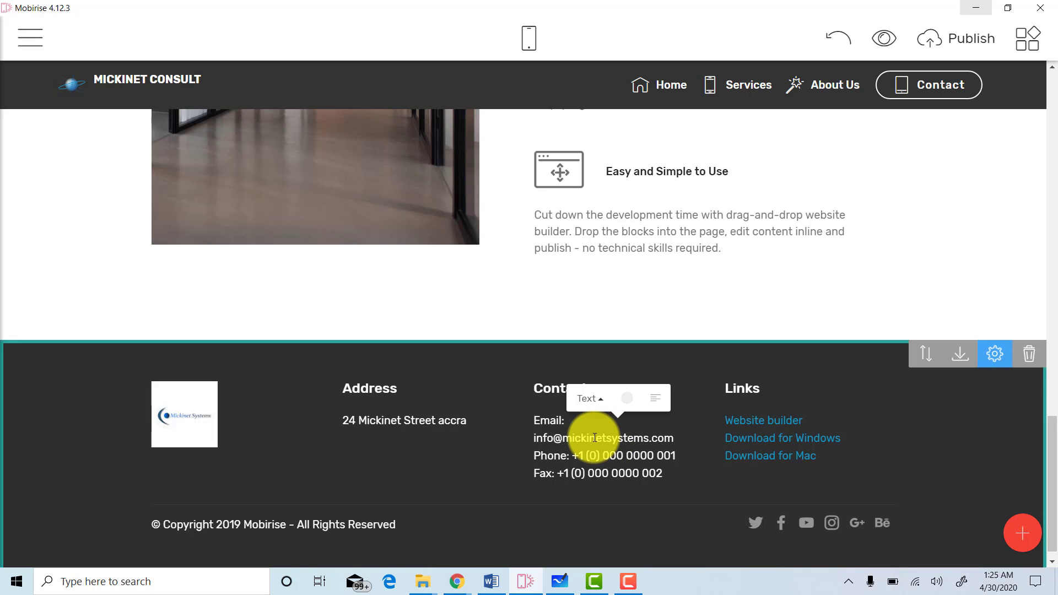
Turn the footer email text into an email link to the company's address.
double_click(595, 438)
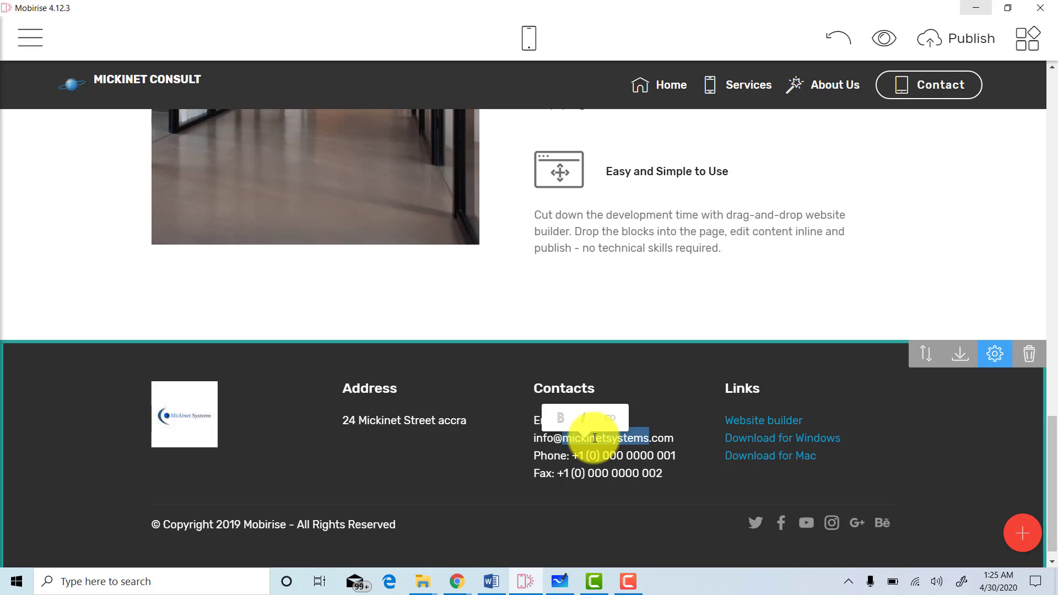
left_click(594, 438)
double_click(595, 438)
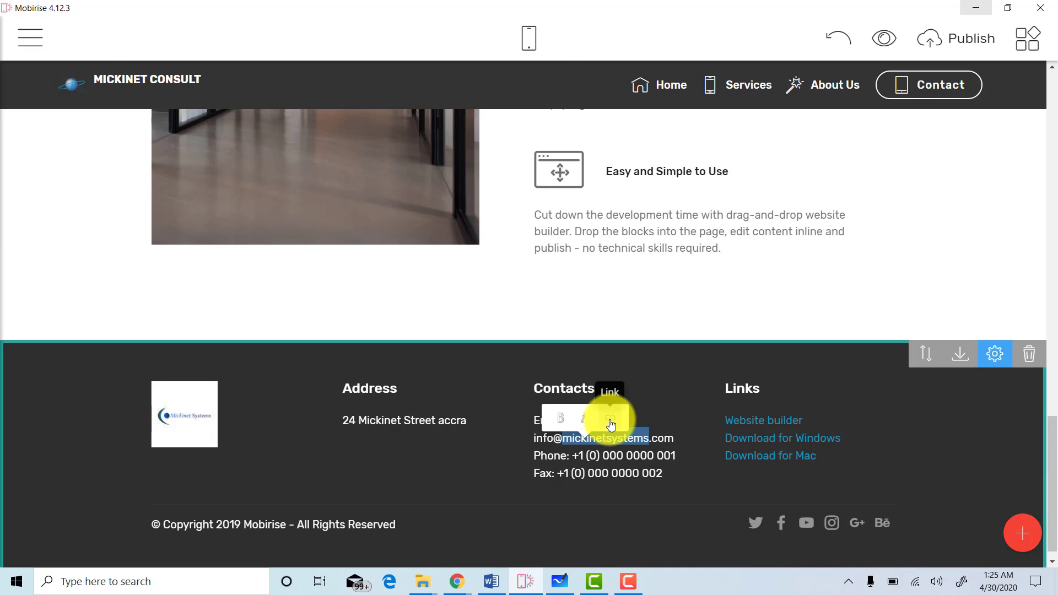
left_click(610, 421)
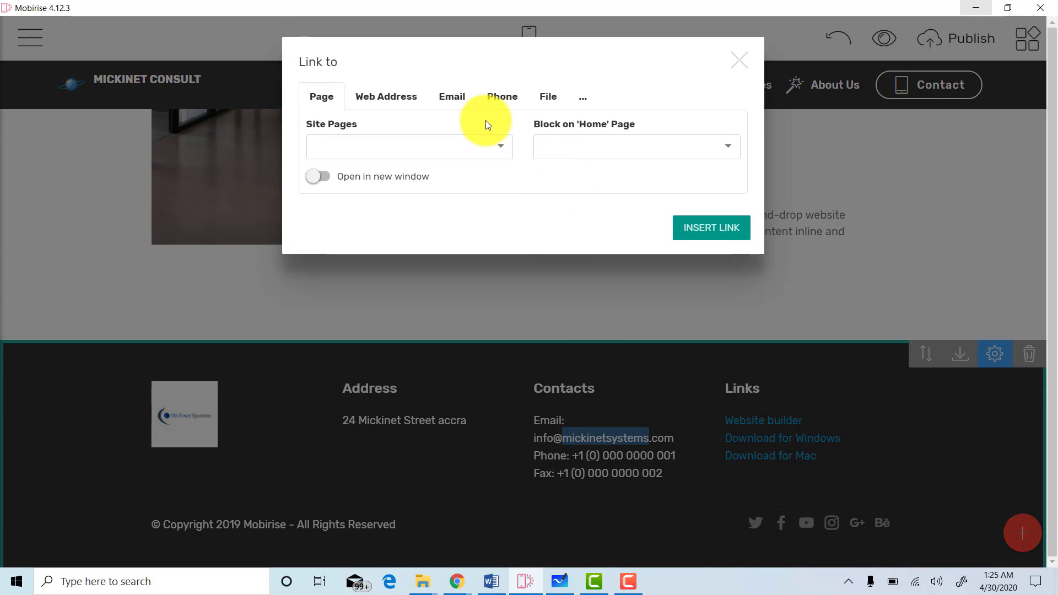
left_click(454, 98)
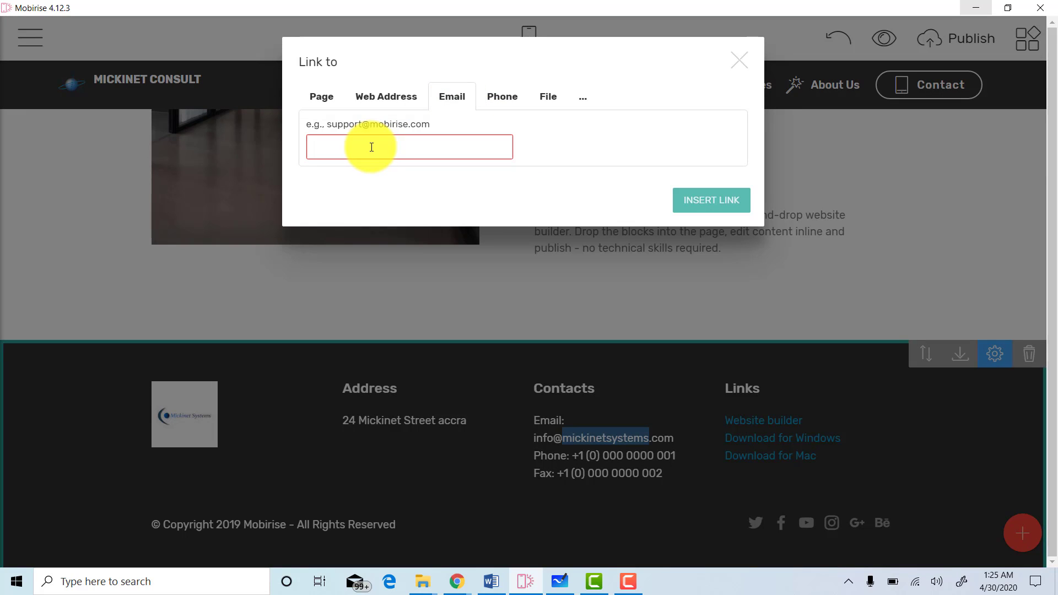
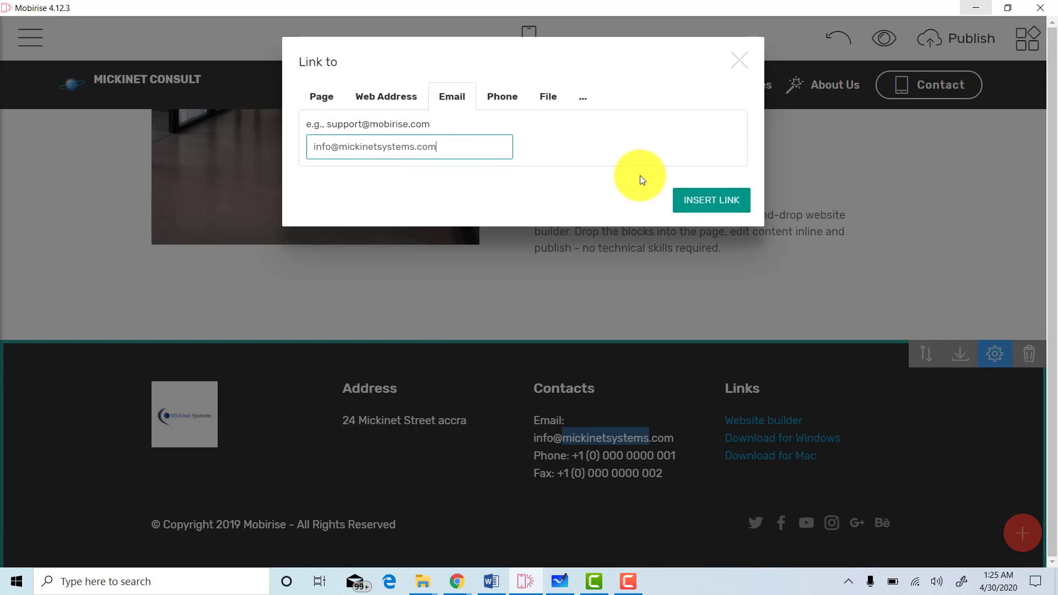
left_click(690, 206)
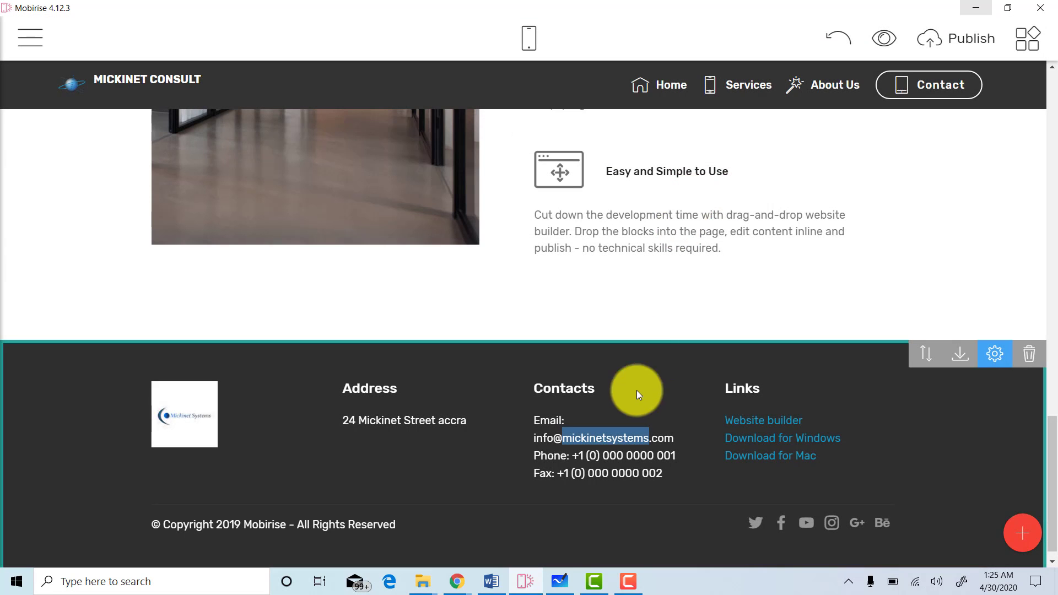
Copy the email address and recheck the address stored in its email link.
left_click_drag(640, 456, 579, 457)
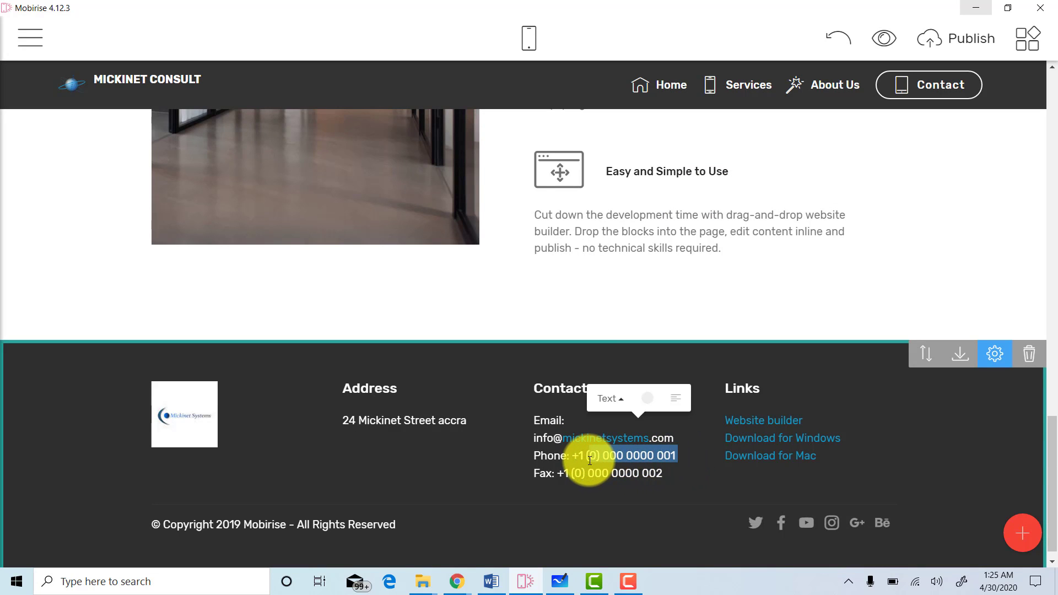
double_click(675, 439)
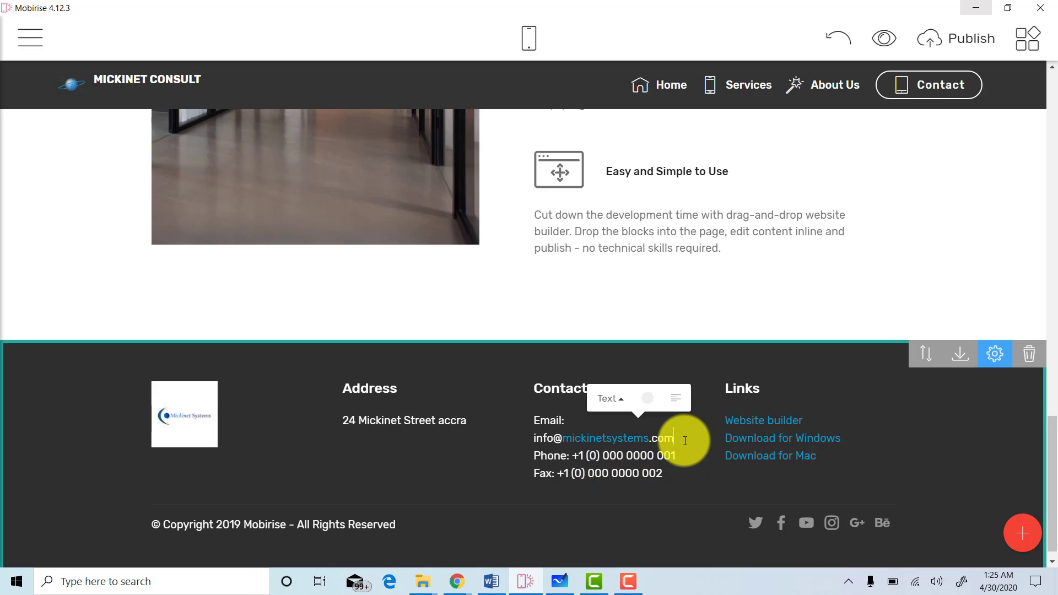
left_click_drag(604, 442, 551, 437)
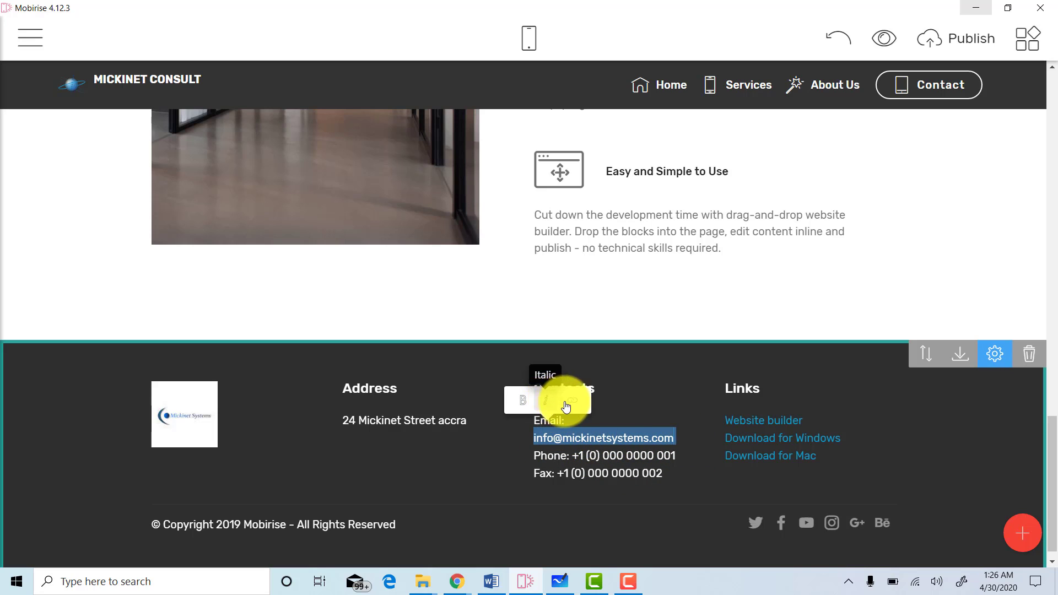
right_click(620, 443)
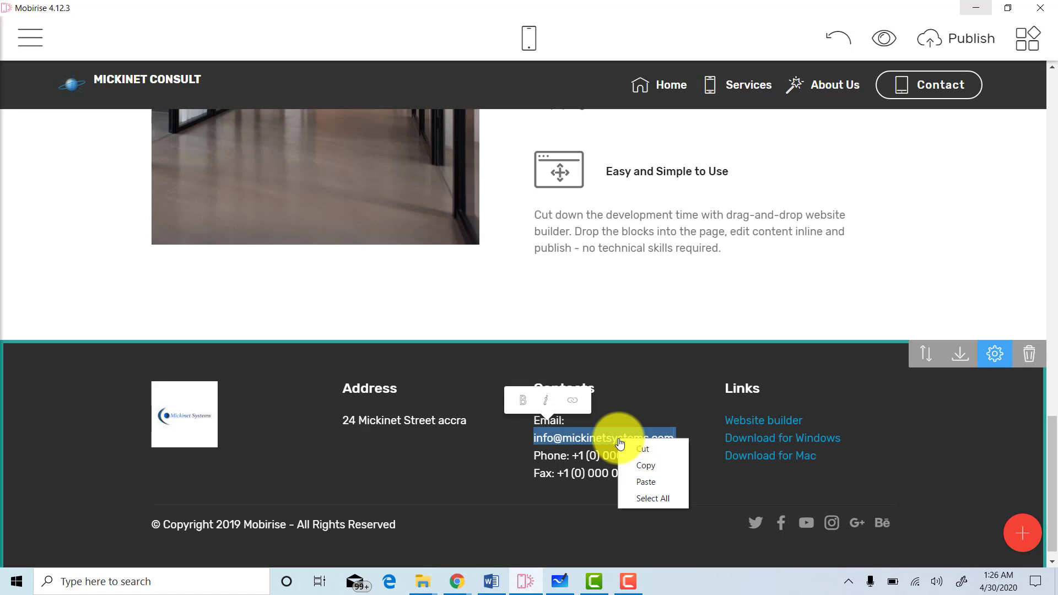
left_click(646, 467)
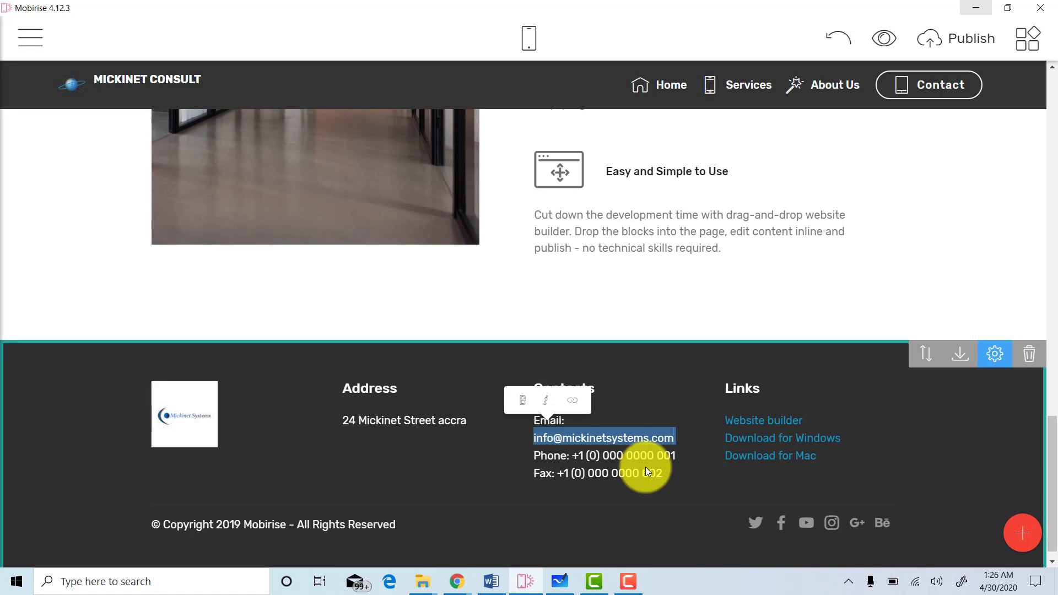
left_click(575, 408)
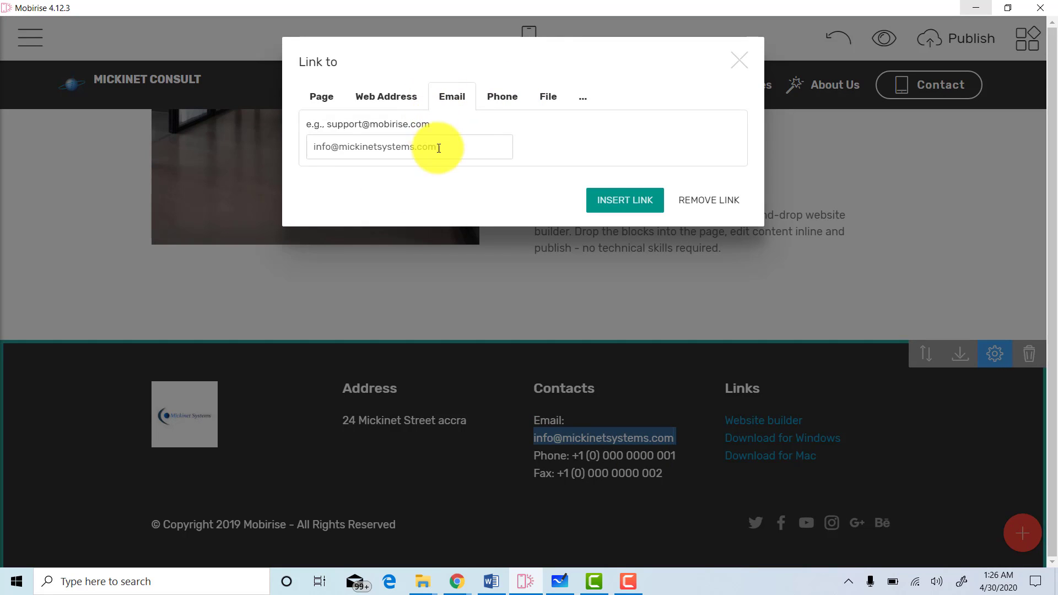
left_click(437, 146)
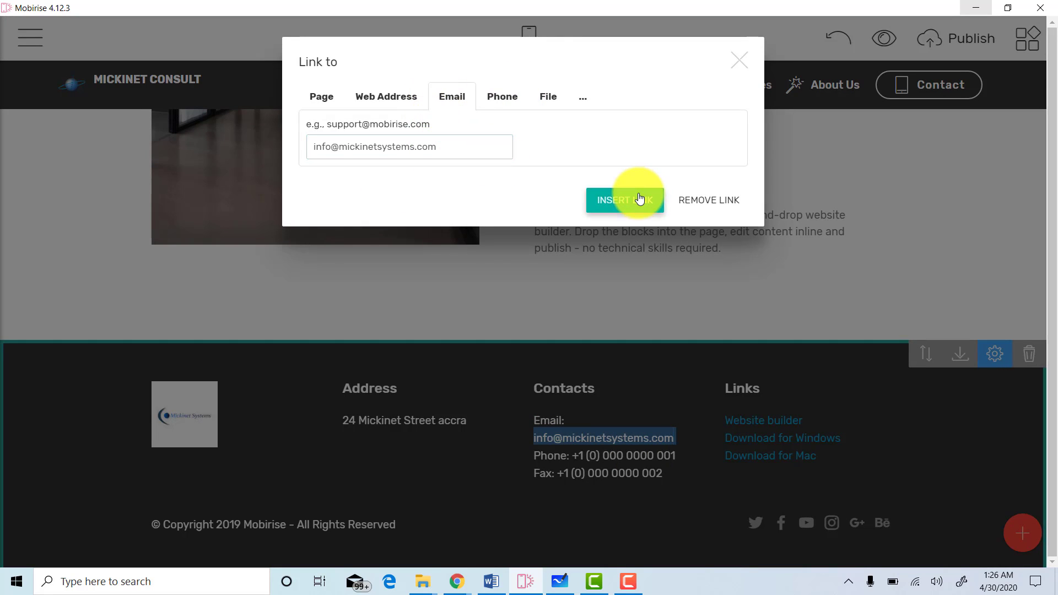
left_click(639, 200)
left_click(679, 453)
left_click_drag(679, 453, 573, 447)
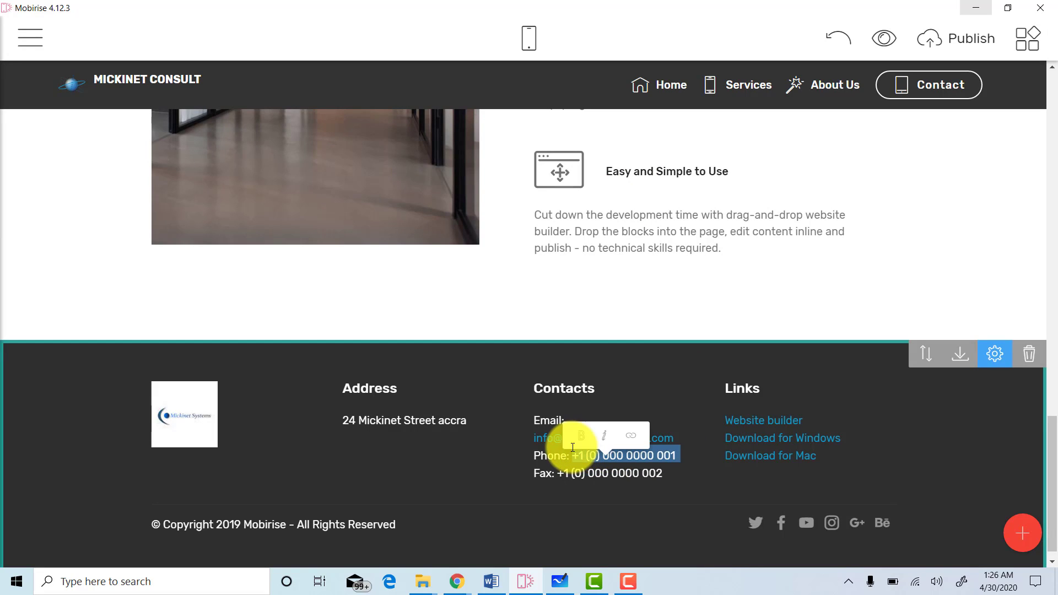
Link the footer phone line as a call link to the company's phone number.
left_click(633, 443)
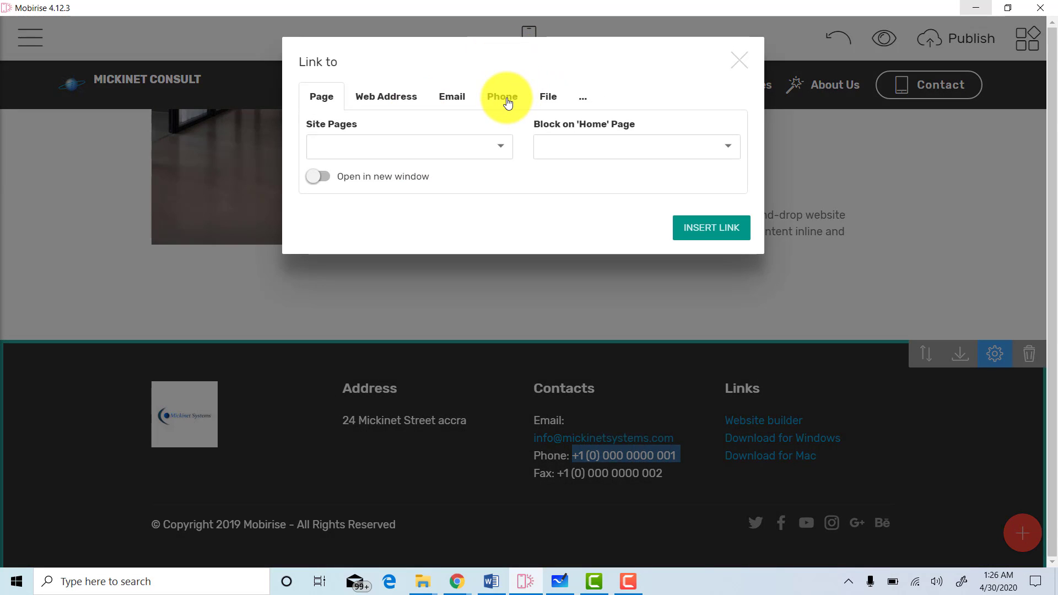
left_click(507, 103)
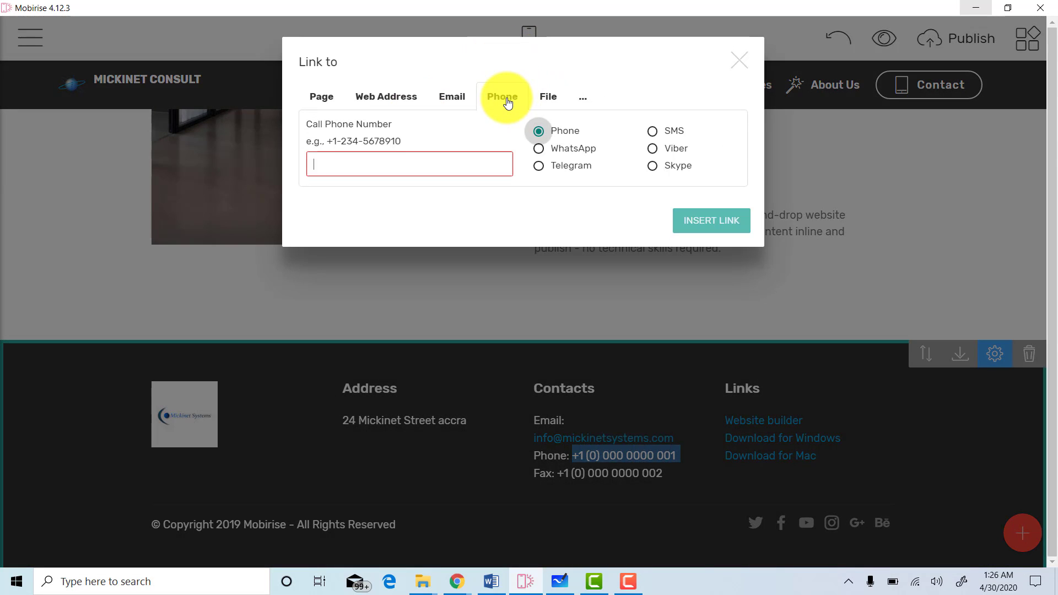
left_click(382, 170)
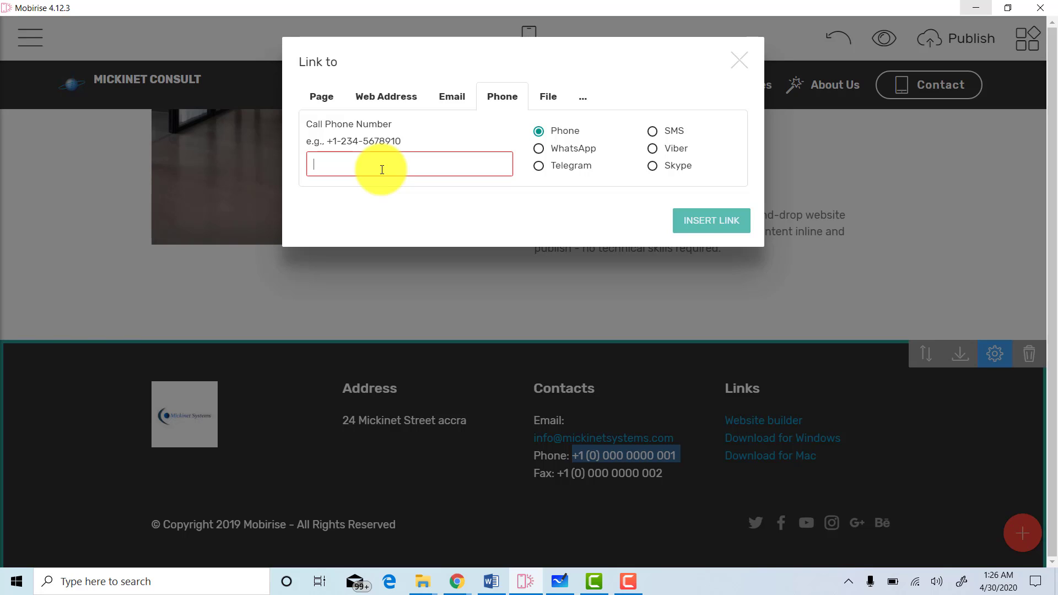
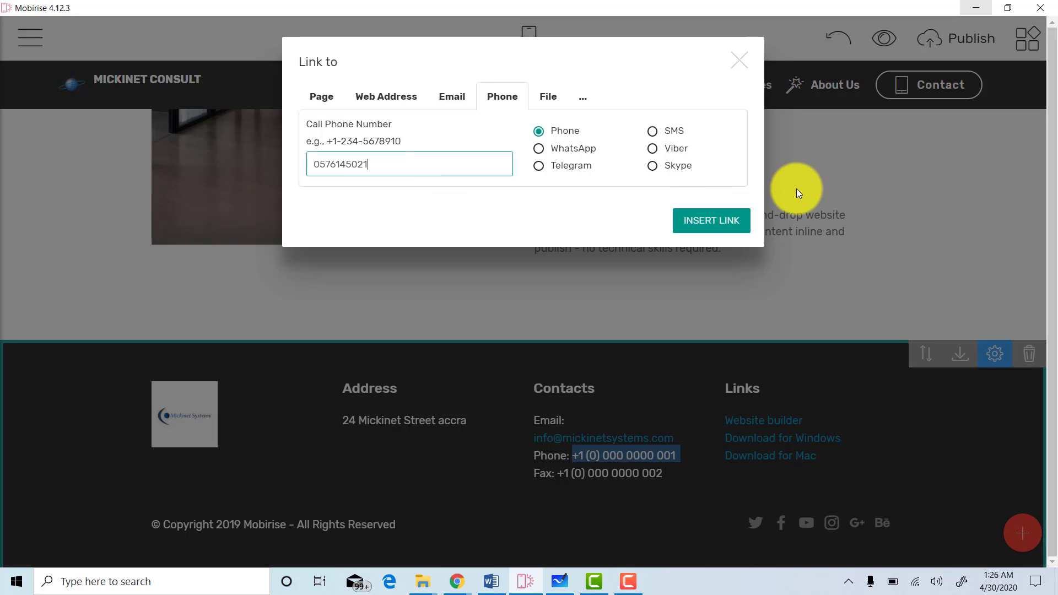
left_click(739, 221)
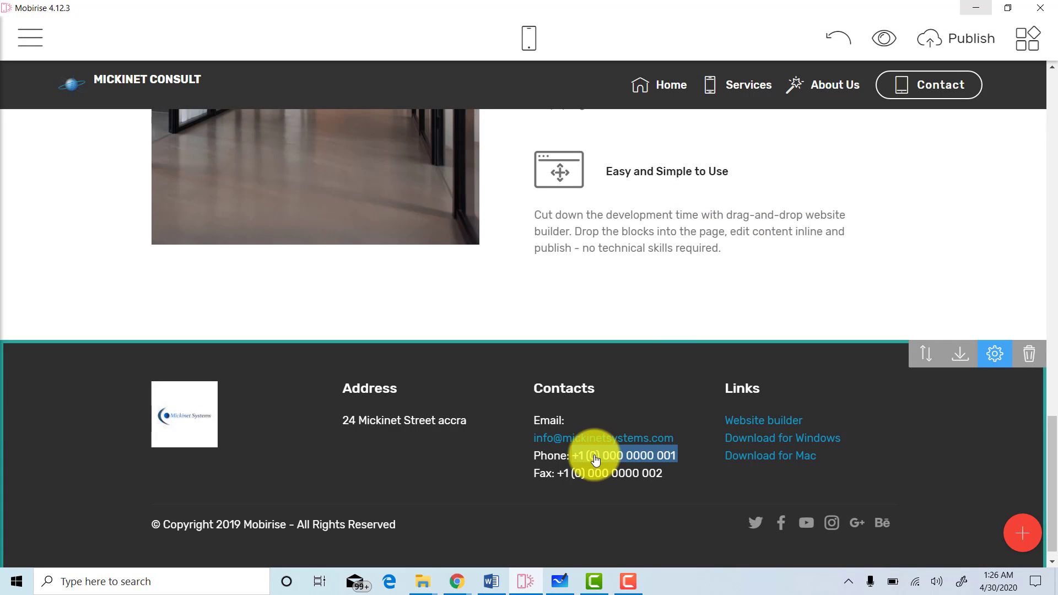
left_click(702, 414)
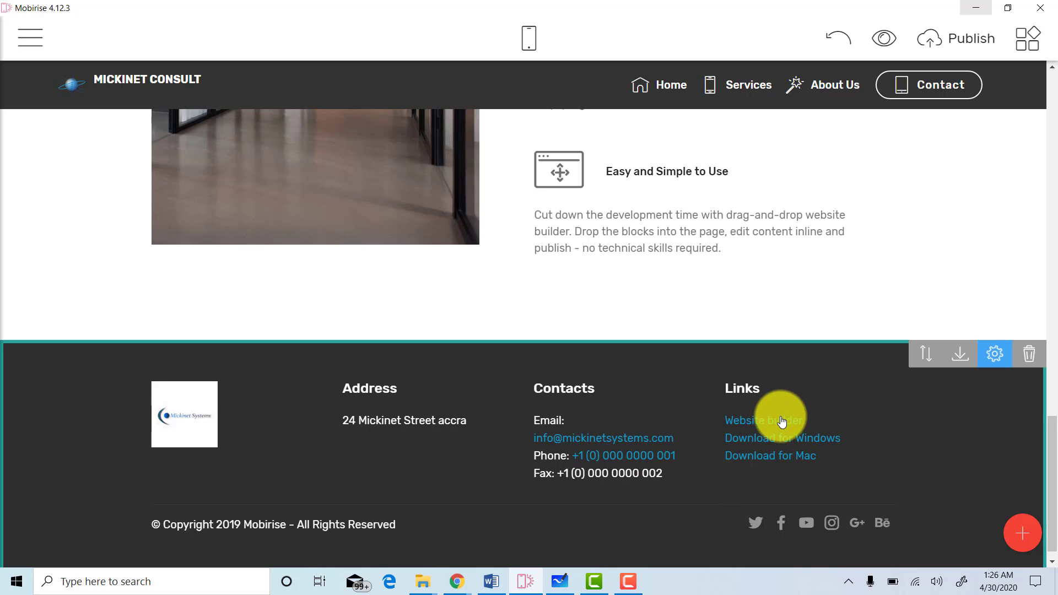
Rename the first two placeholder footer links to 'Go to the top' and 'About'.
left_click(812, 426)
mouse_move(739, 424)
left_mouse_down()
mouse_move(822, 425)
mouse_move(724, 416)
left_mouse_up()
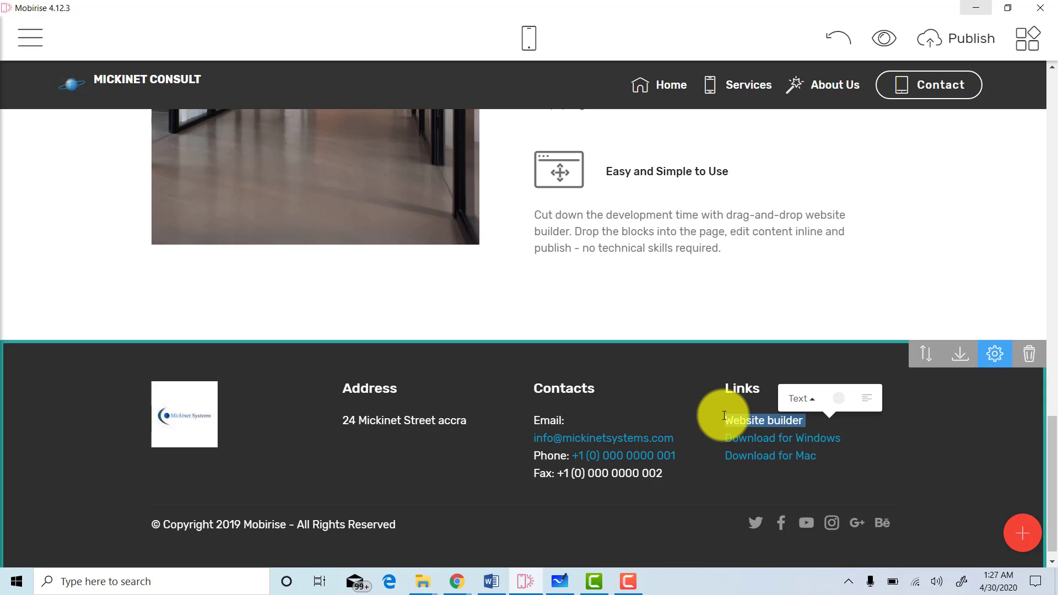
type("Home")
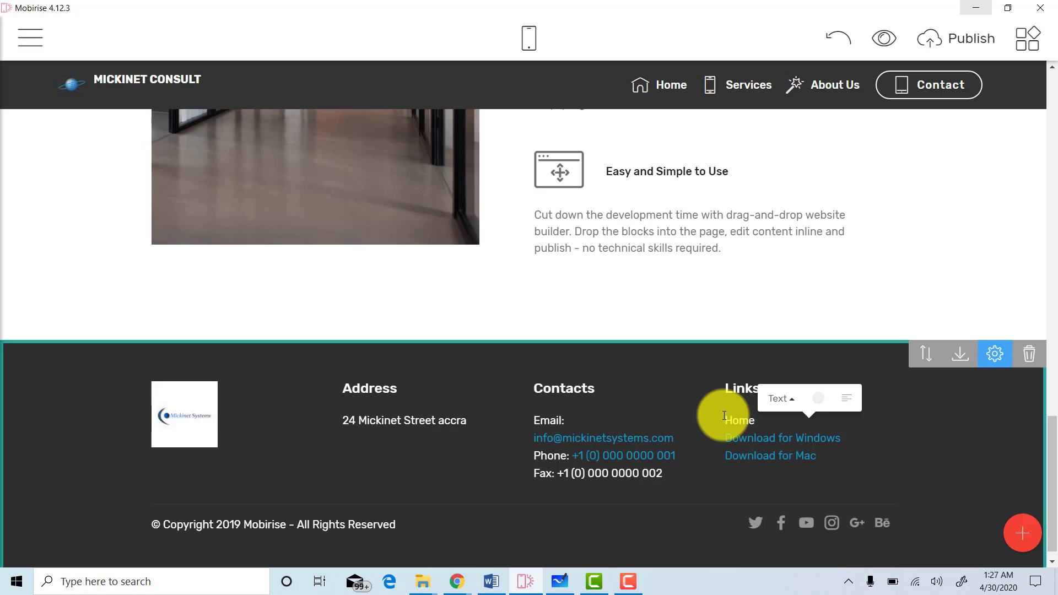
key("BackSpace")
key("BackSpace")
type("Go to the top")
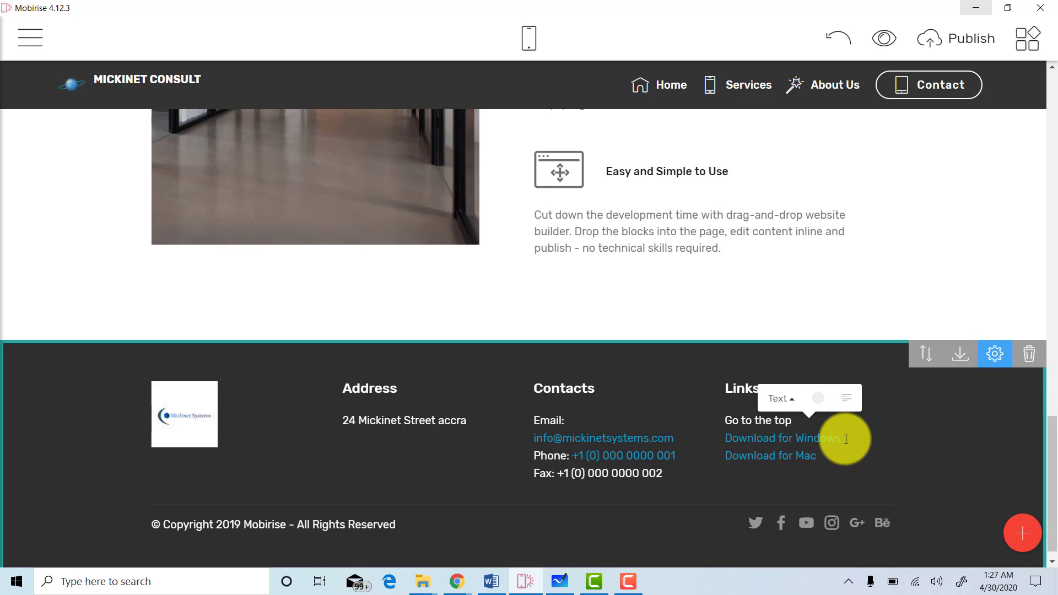
left_click_drag(845, 439, 711, 436)
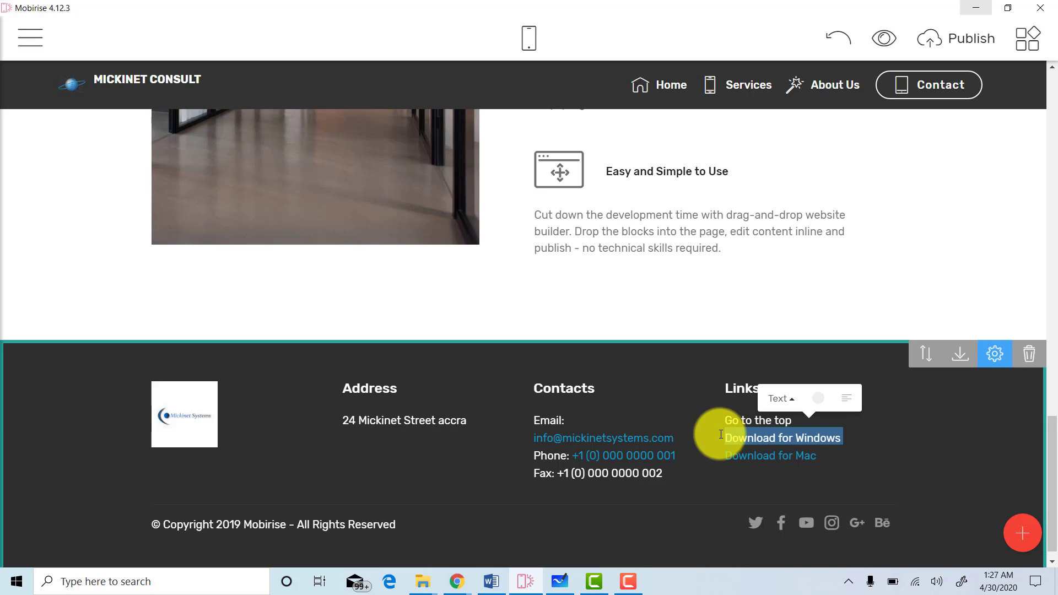
type("About")
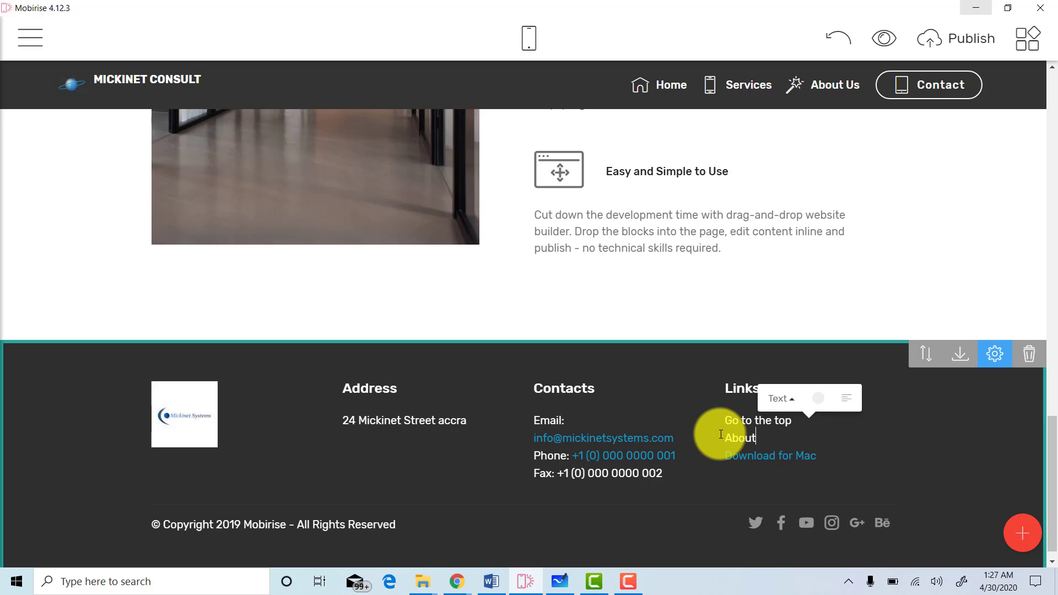
Rename the third placeholder footer link to 'Sevices'.
left_click_drag(855, 461, 728, 456)
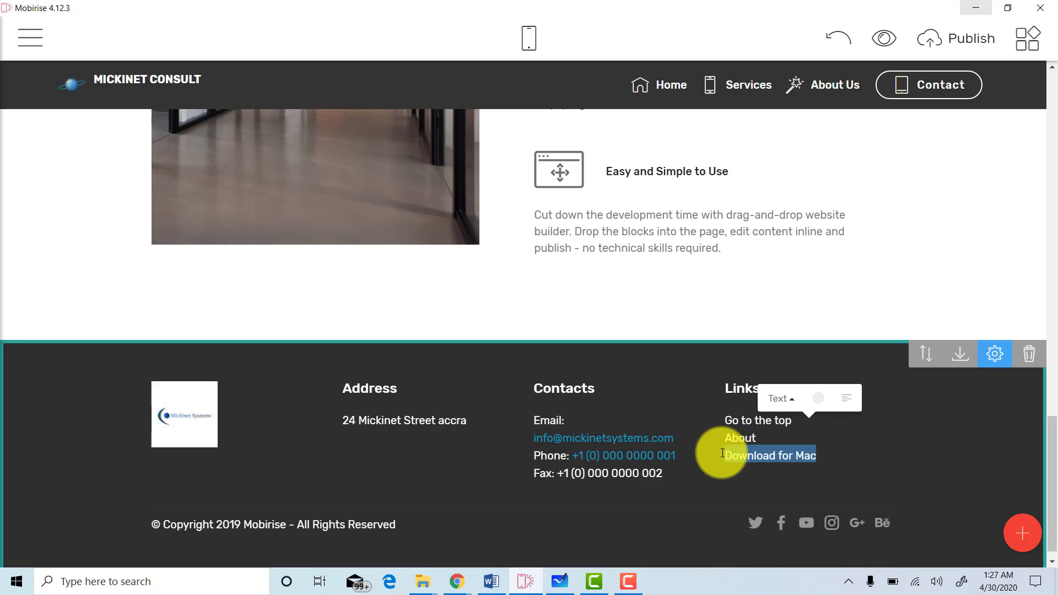
type("Sevic")
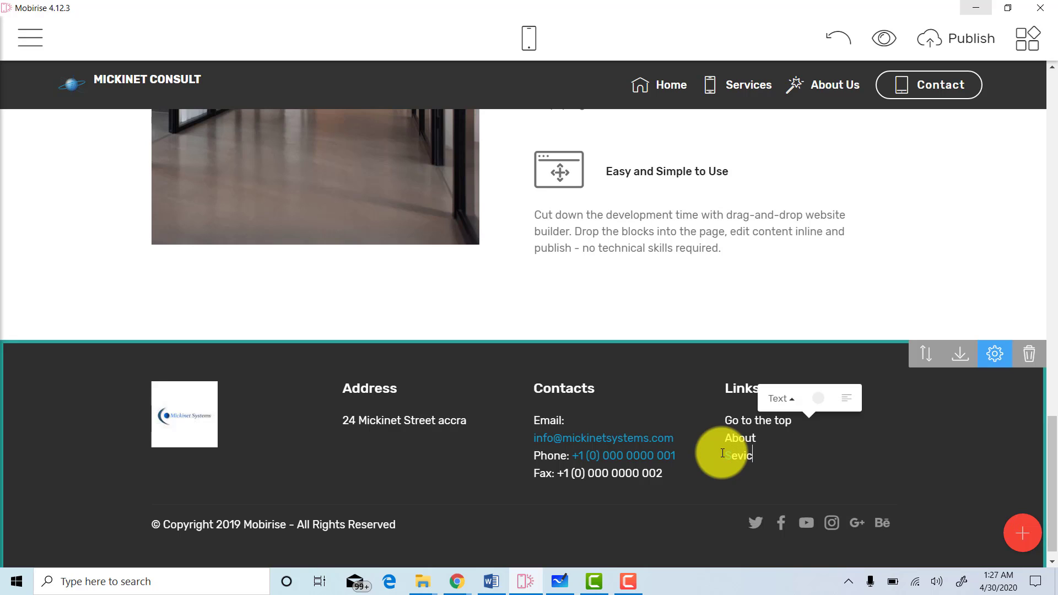
type("es")
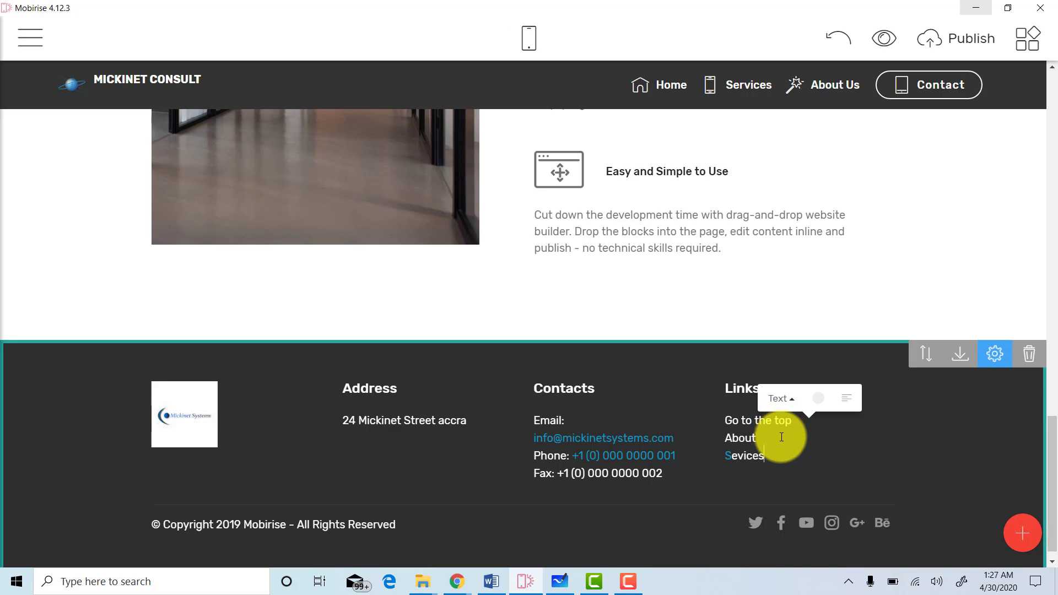
left_click_drag(765, 461, 720, 457)
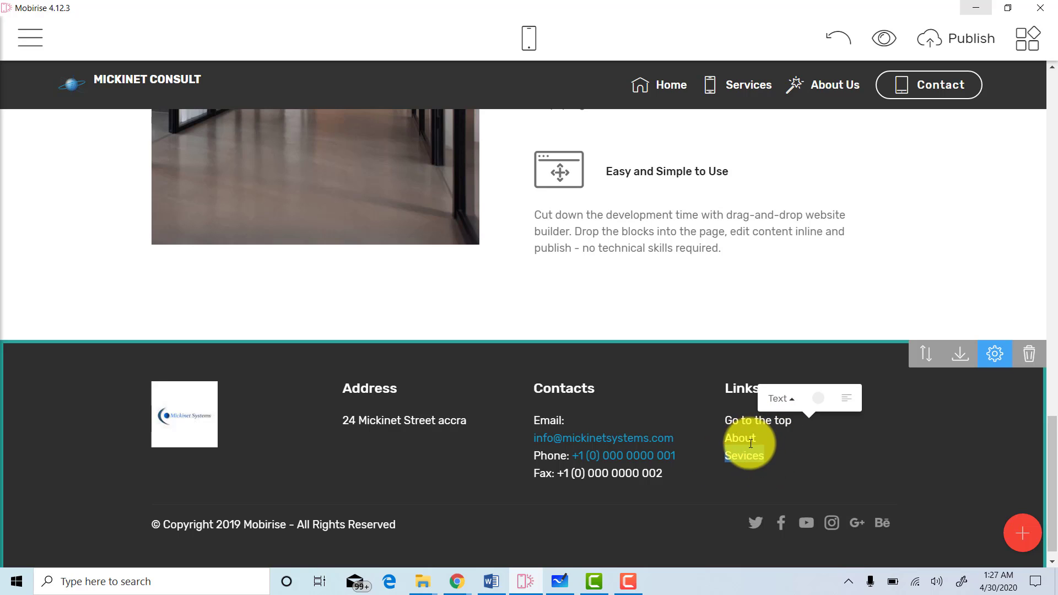
left_click(779, 443)
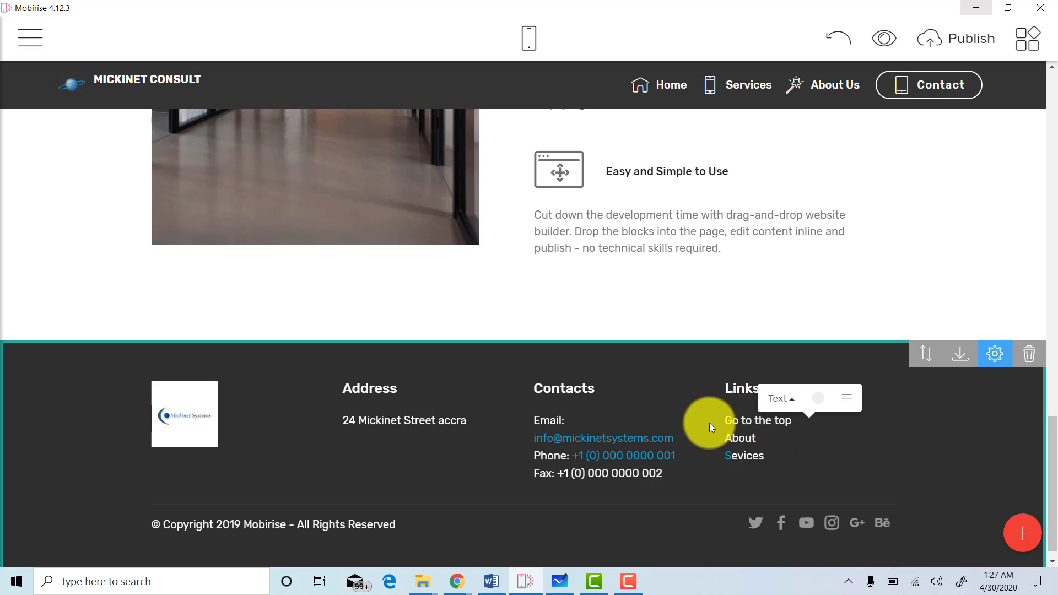
left_click(739, 422)
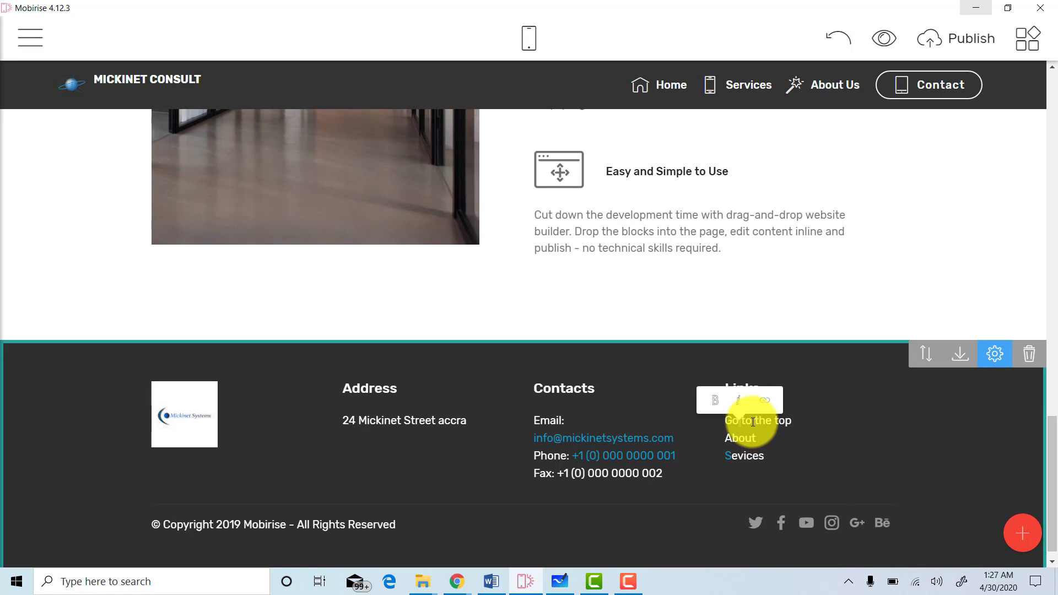
left_click(753, 421)
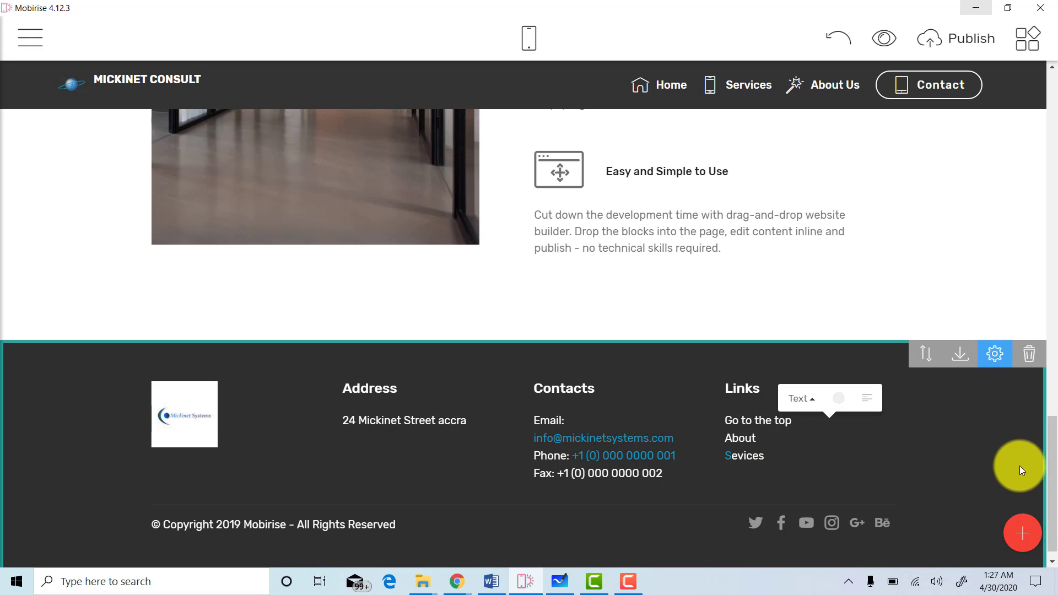
left_click_drag(1054, 472, 1034, 94)
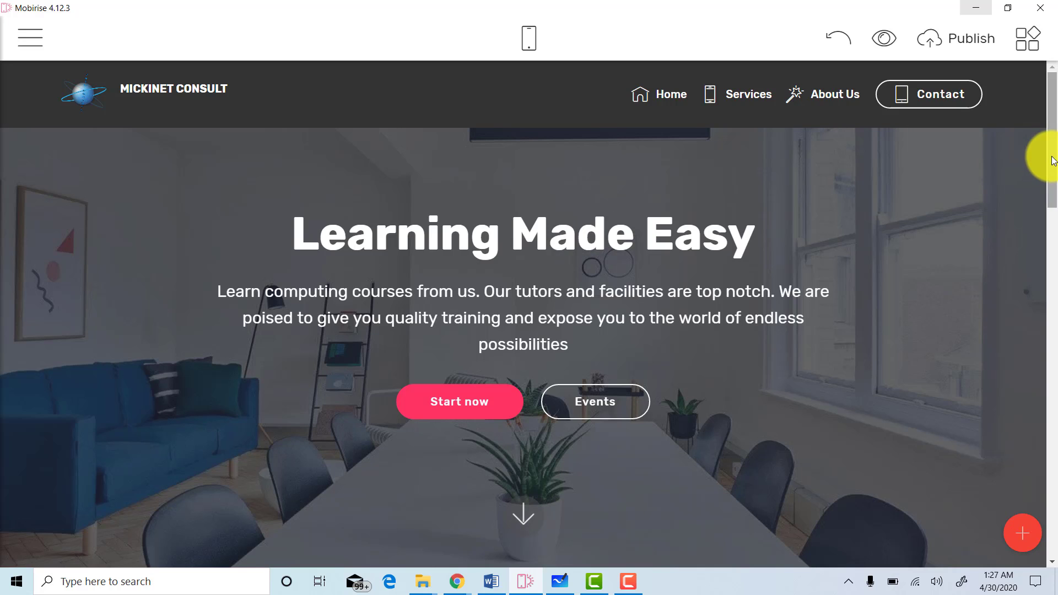
Link the 'Go to the top' text to the Home page's Header 2-12 block.
left_click_drag(1054, 160, 1026, 527)
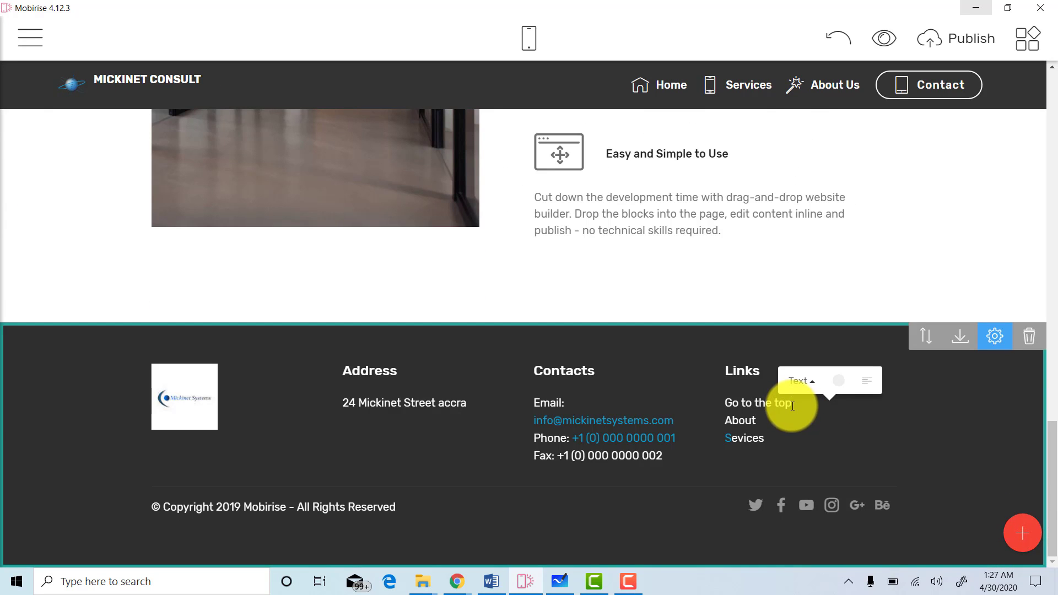
left_click_drag(794, 404, 712, 403)
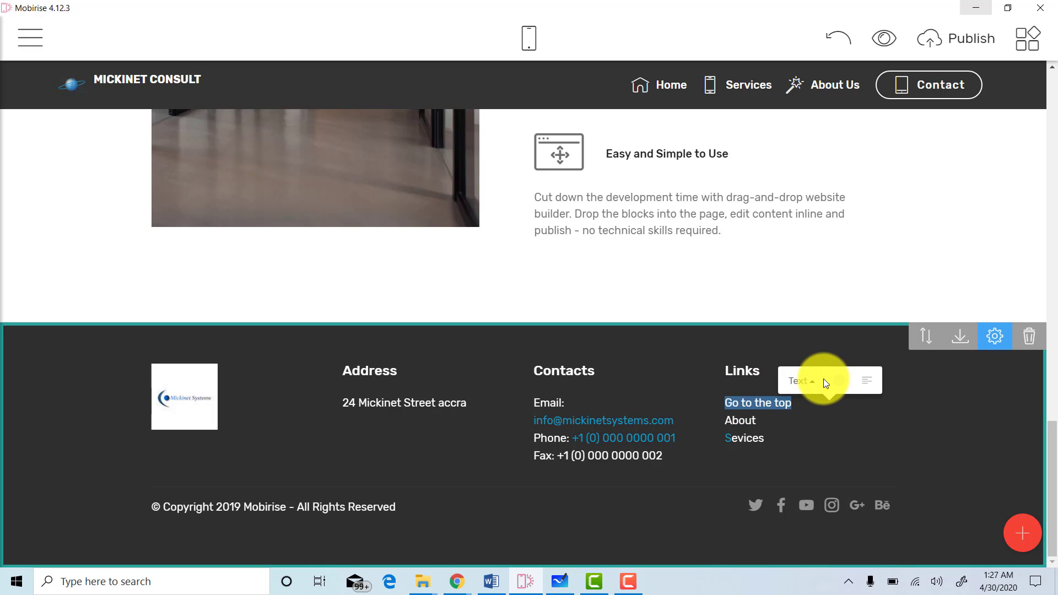
triple_click(746, 403)
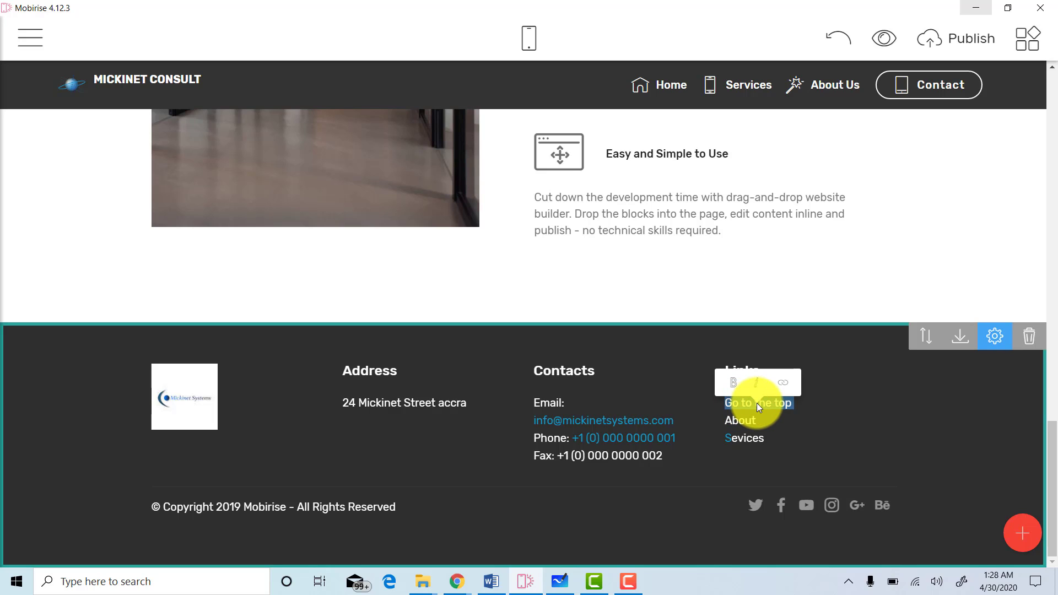
left_click(757, 406)
triple_click(777, 404)
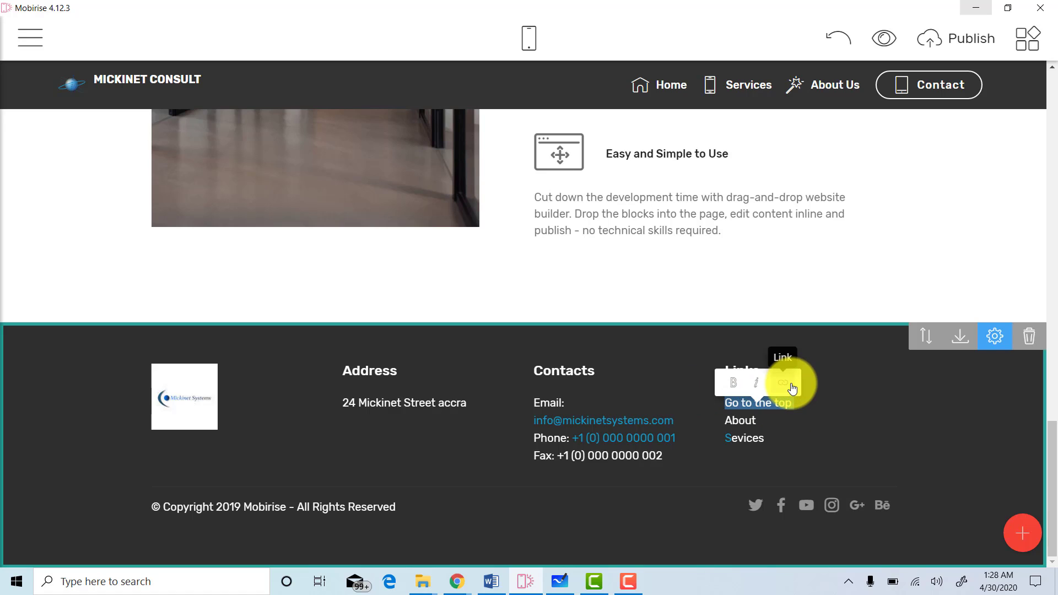
left_click(792, 387)
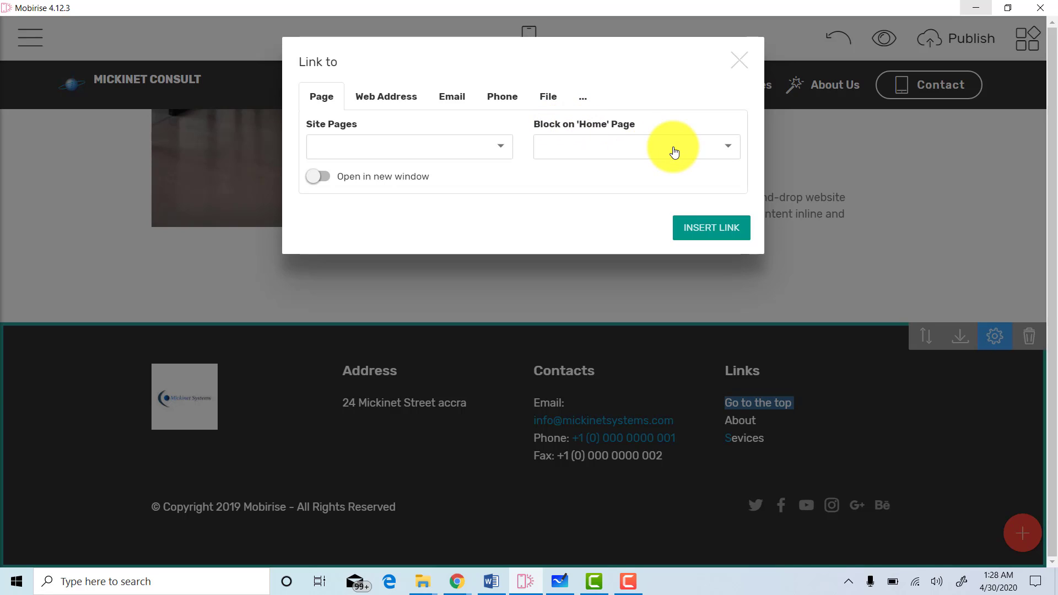
left_click(729, 152)
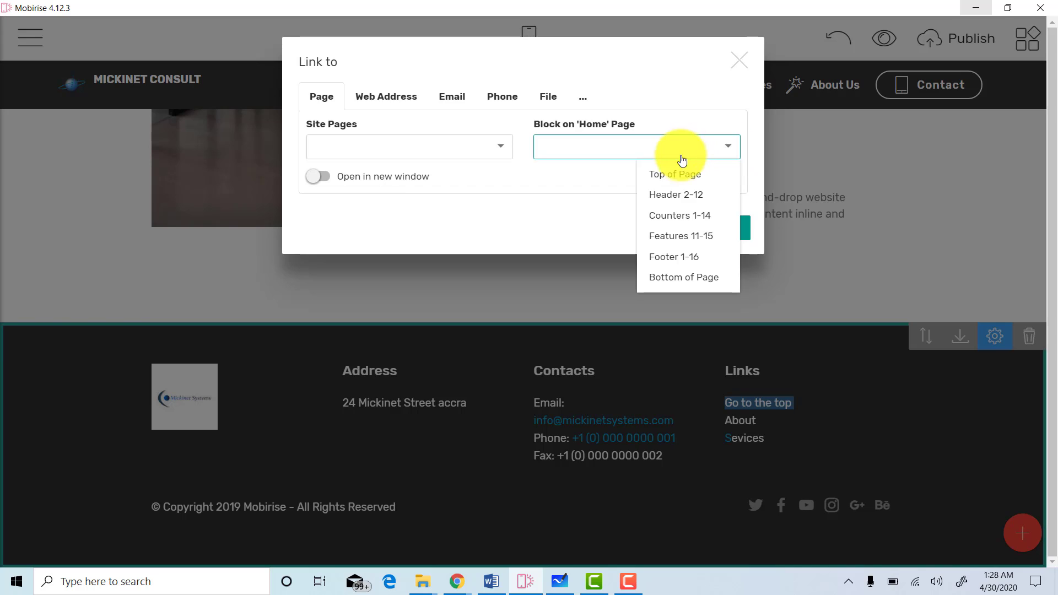
mouse_move(696, 233)
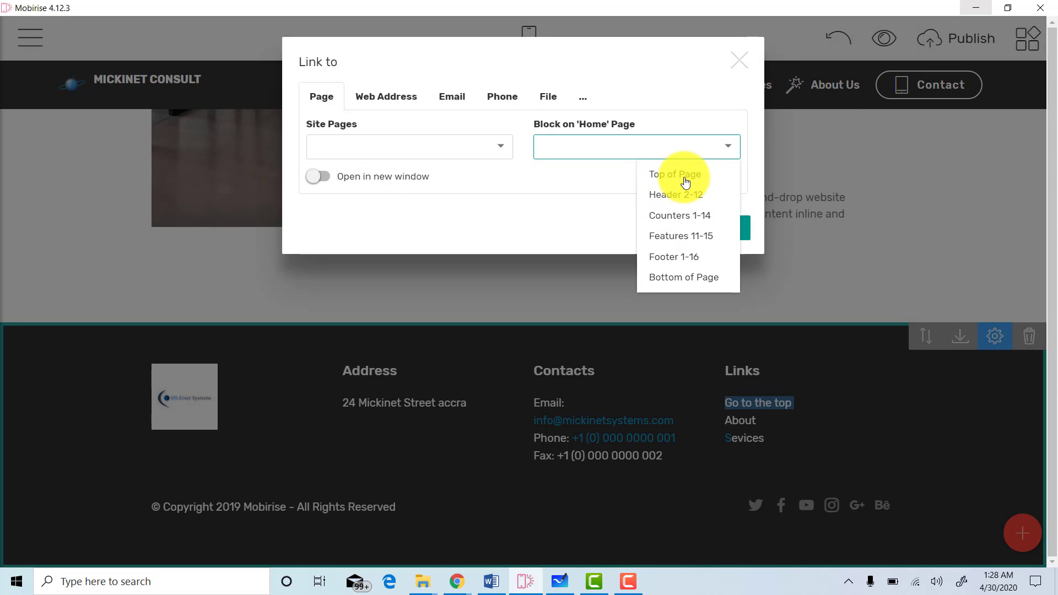
mouse_move(674, 197)
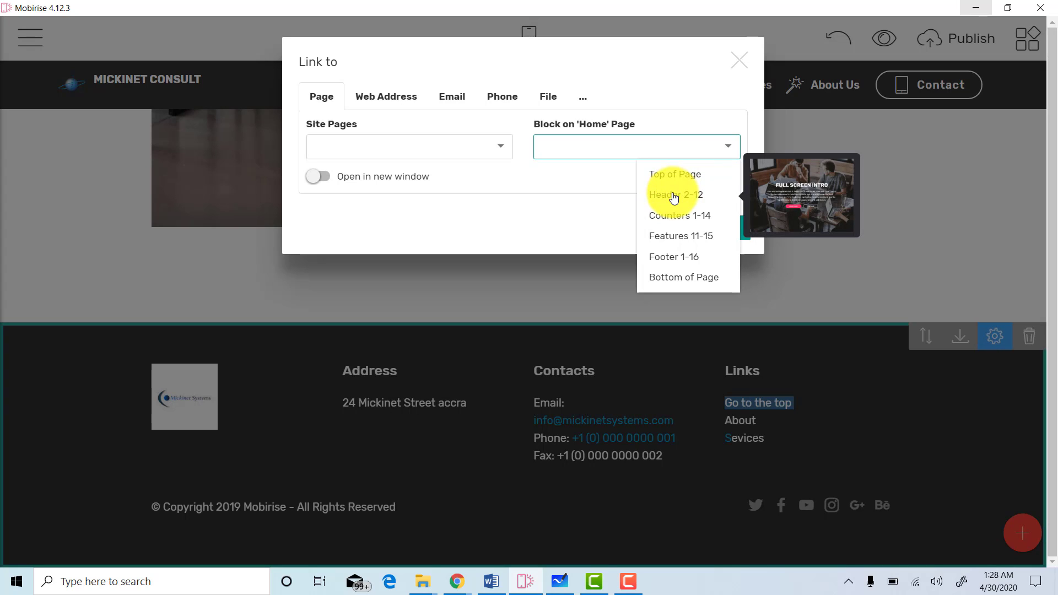
mouse_move(674, 216)
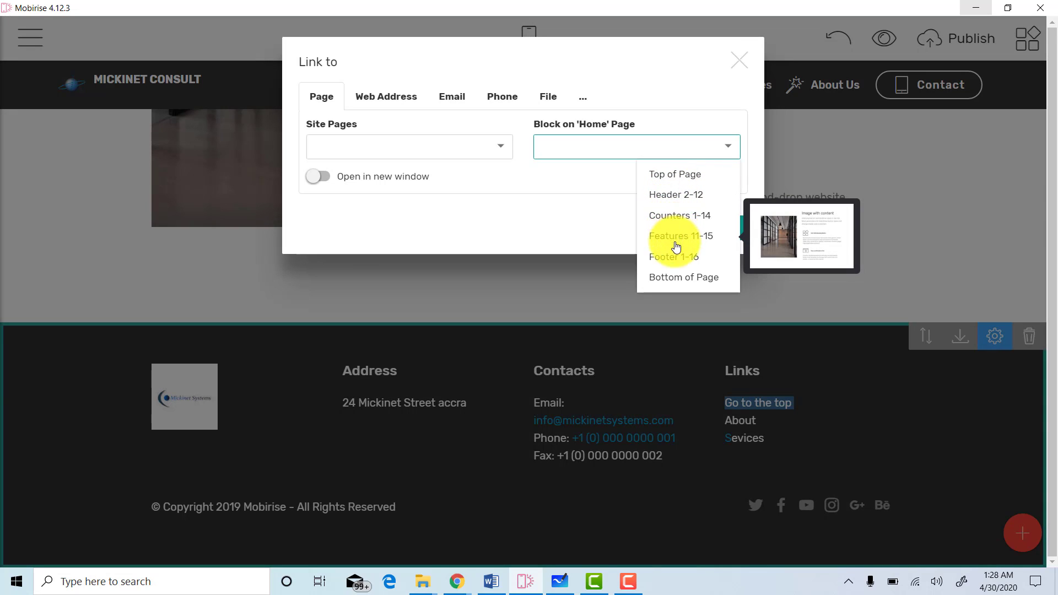
mouse_move(679, 260)
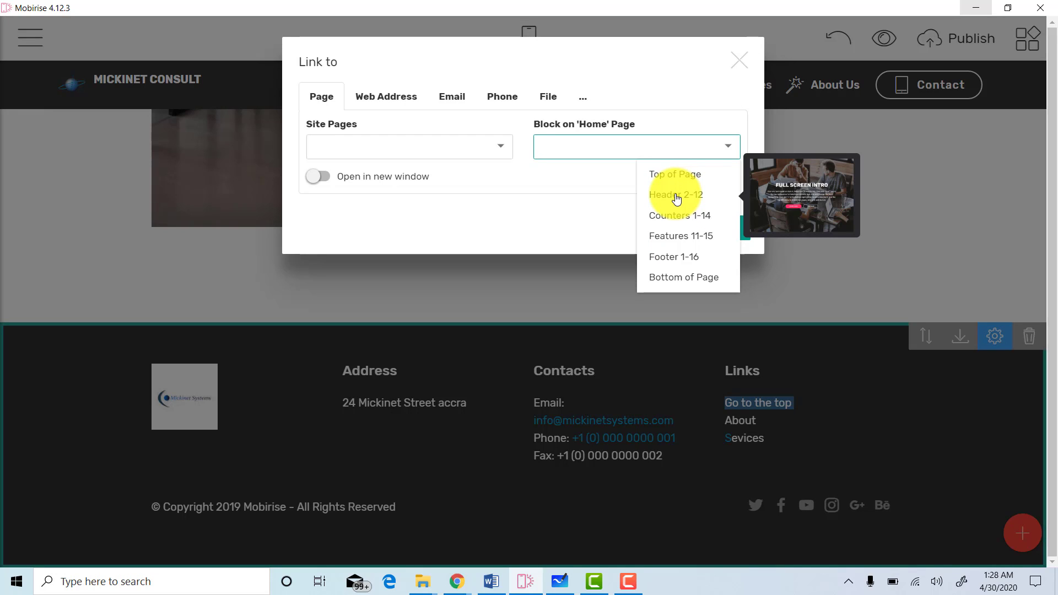
left_click(677, 199)
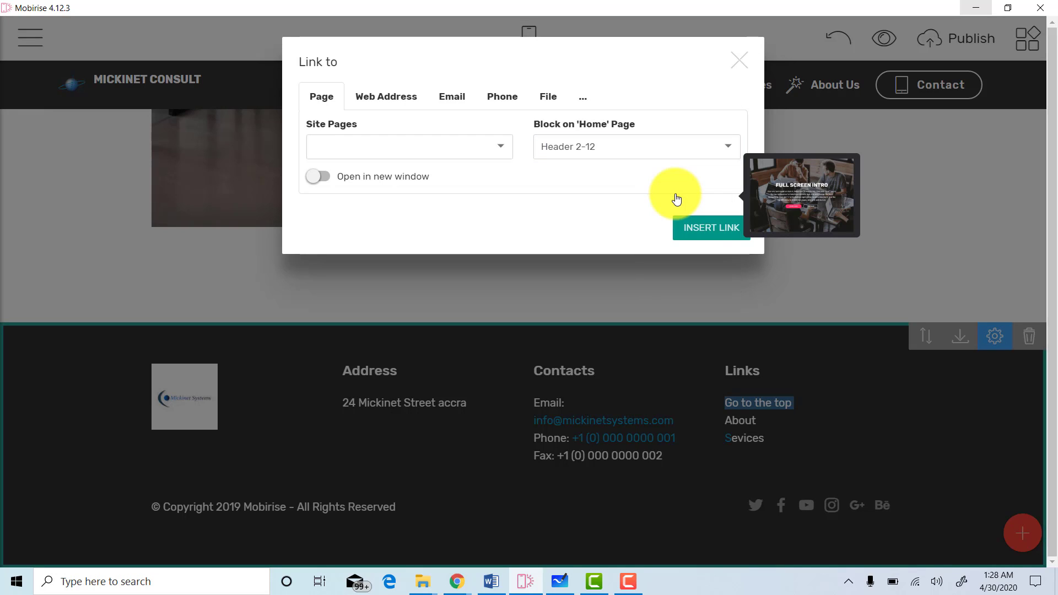
left_click(703, 230)
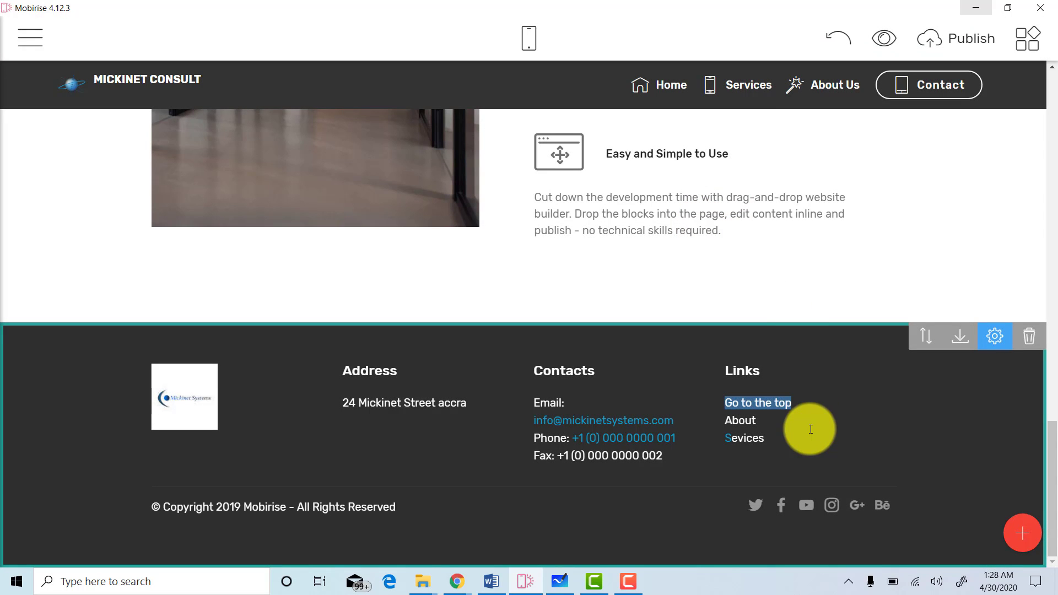
Point the footer 'About' text to the About page in Site Pages.
left_click(767, 420)
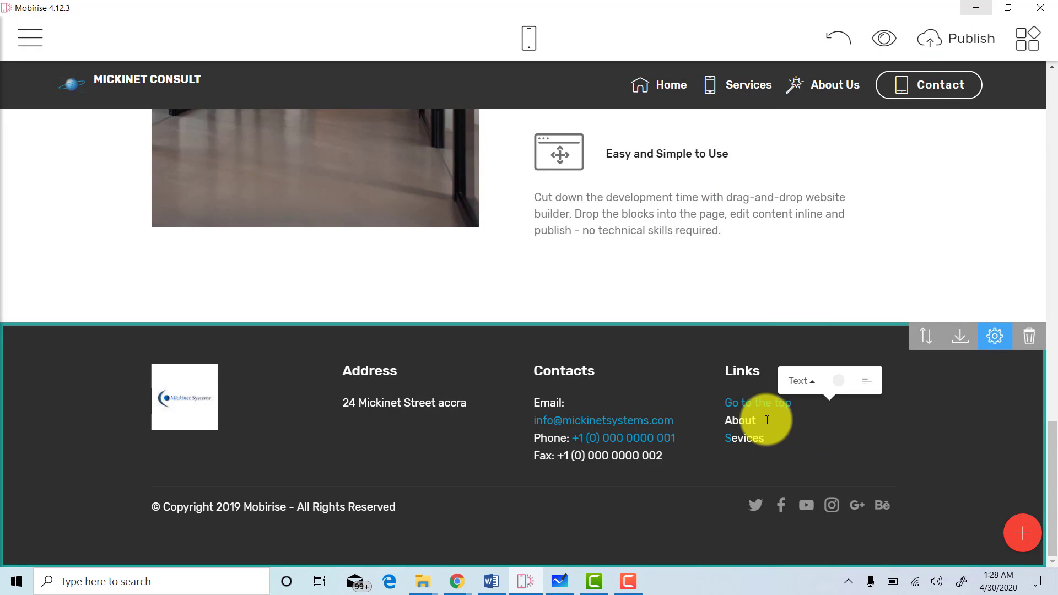
double_click(734, 419)
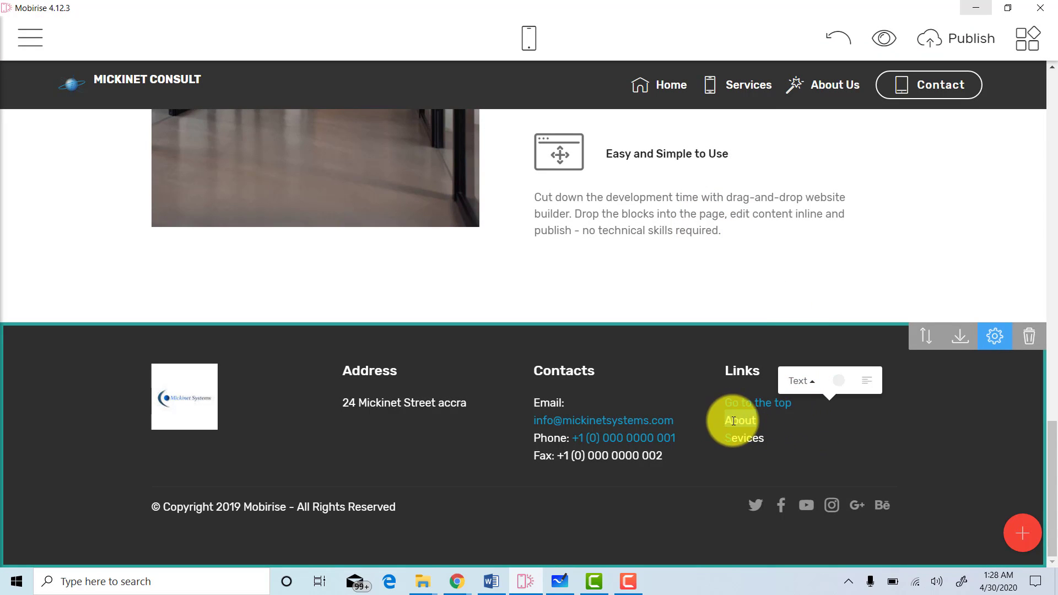
double_click(739, 421)
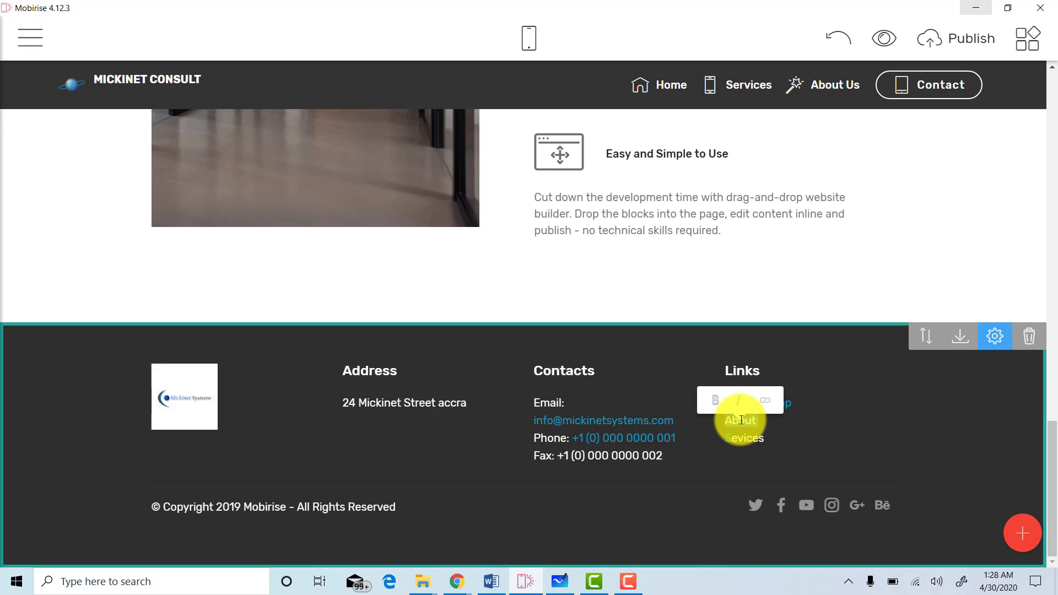
left_click(771, 406)
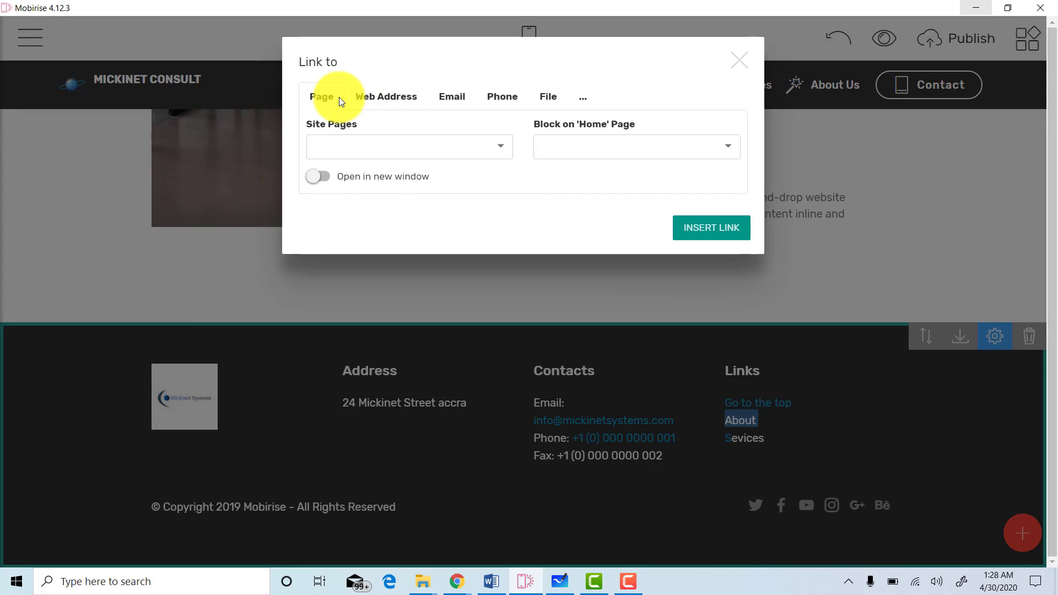
left_click(460, 146)
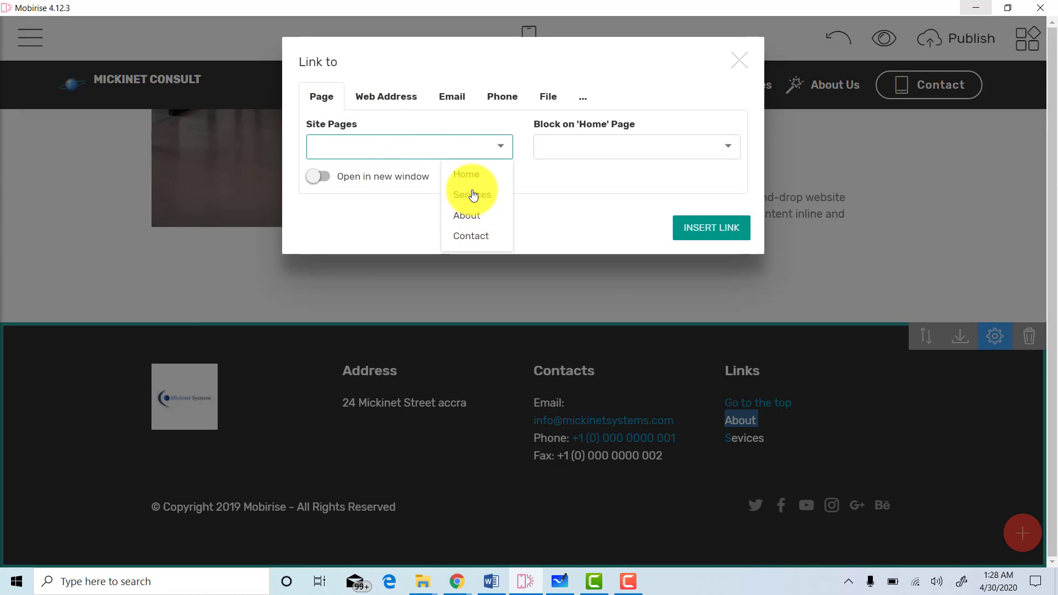
left_click(470, 220)
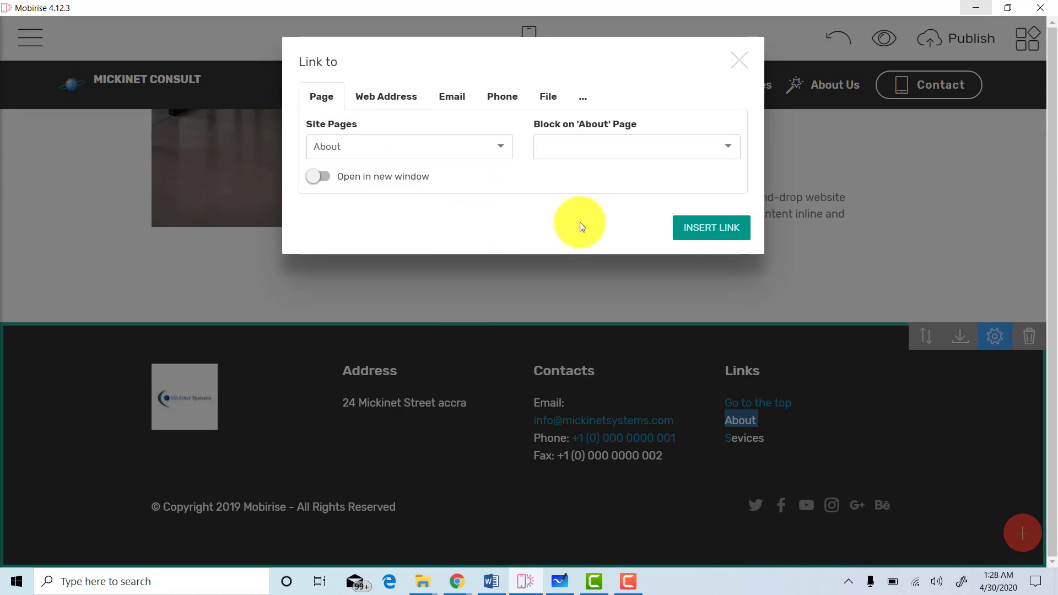
left_click(686, 230)
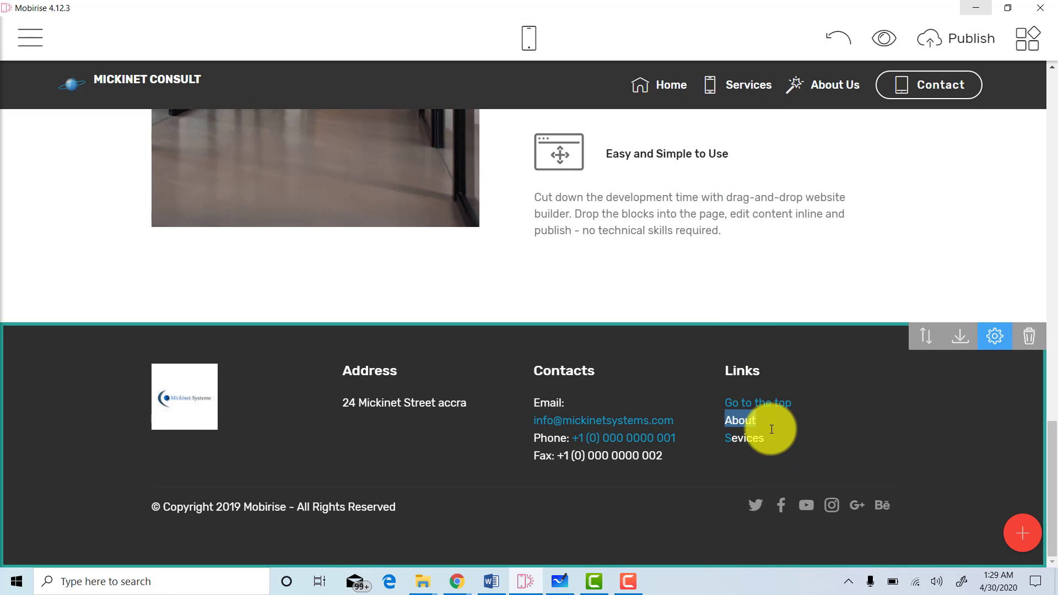
Select 'Sevices' and choose the Services site page as its link target.
left_click_drag(732, 438, 772, 438)
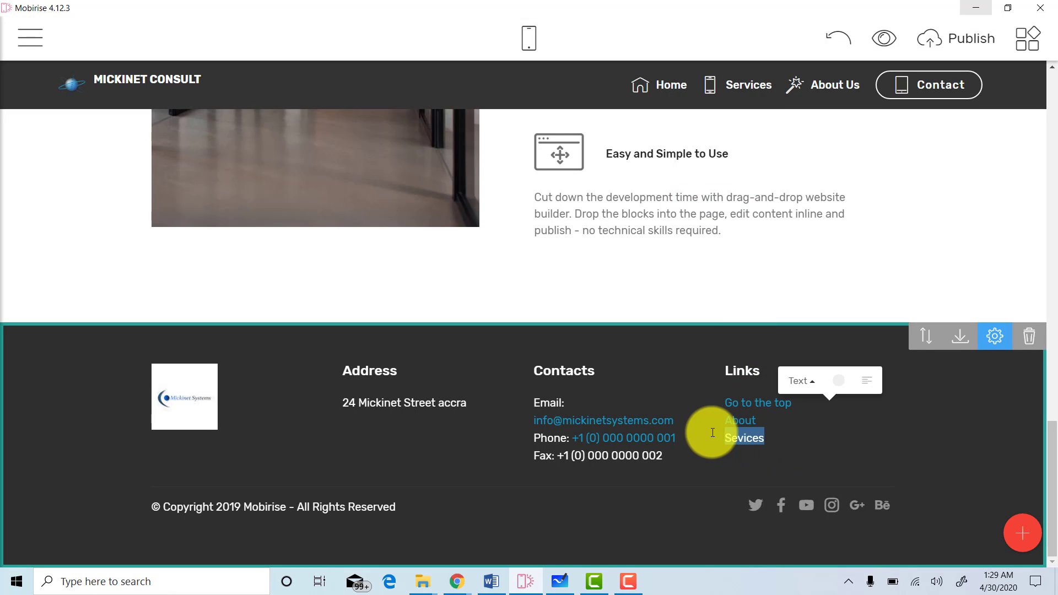
double_click(755, 438)
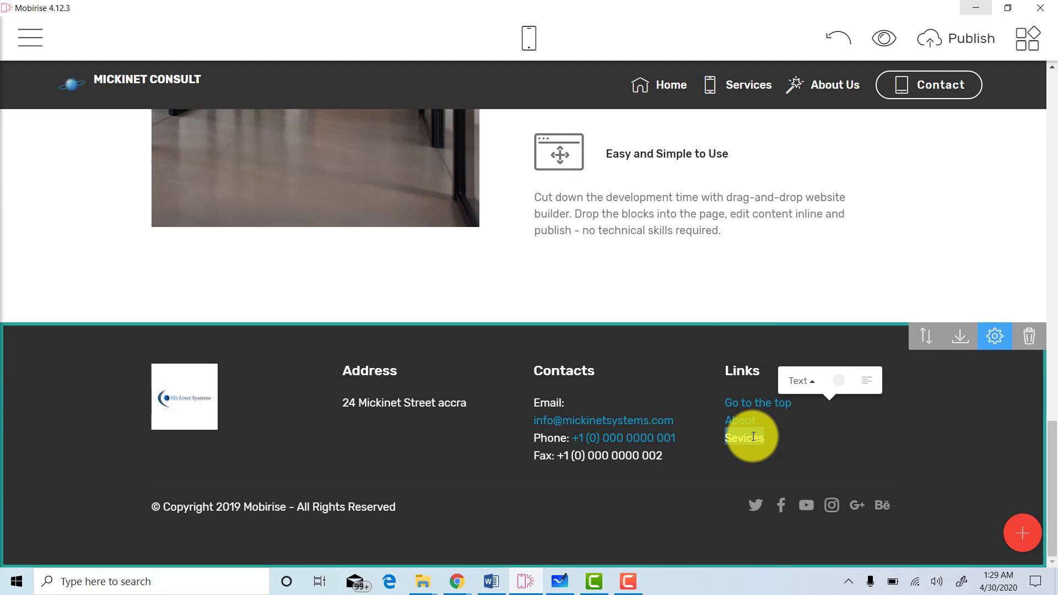
right_click(753, 437)
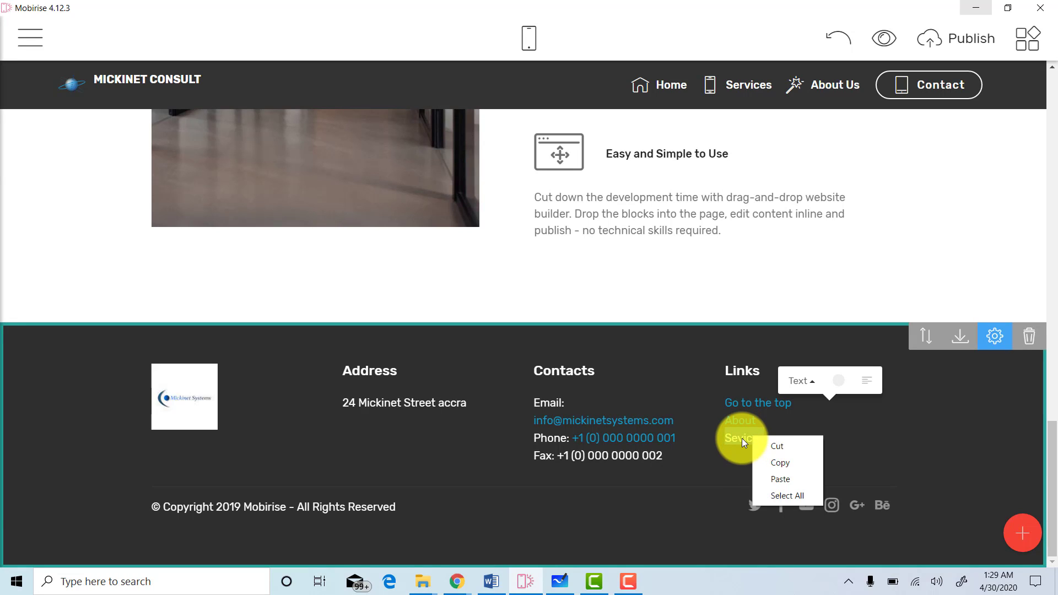
left_click(742, 438)
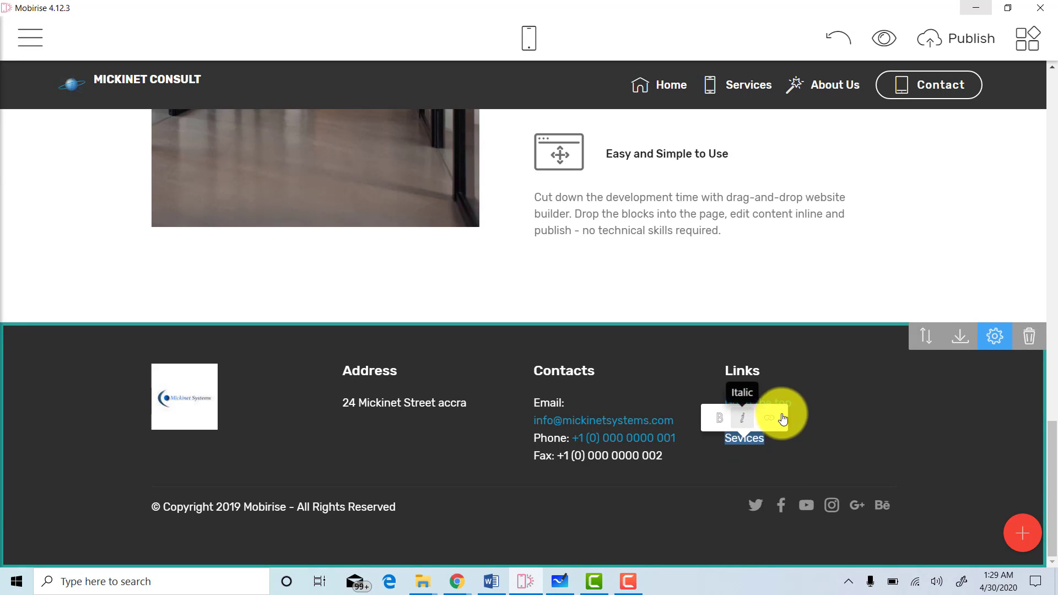
left_click(769, 420)
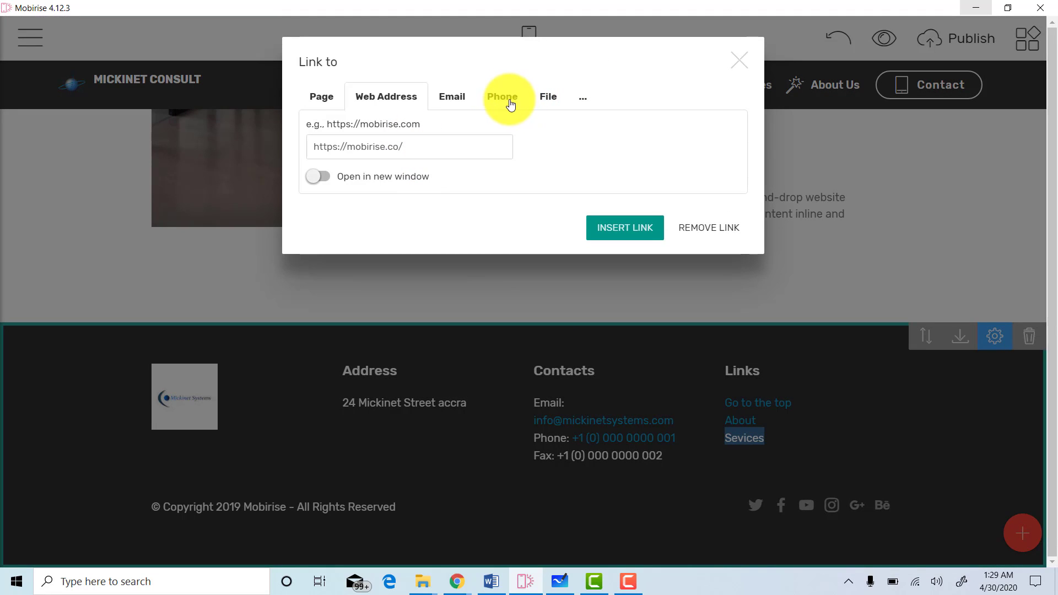
left_click(331, 97)
left_click(393, 152)
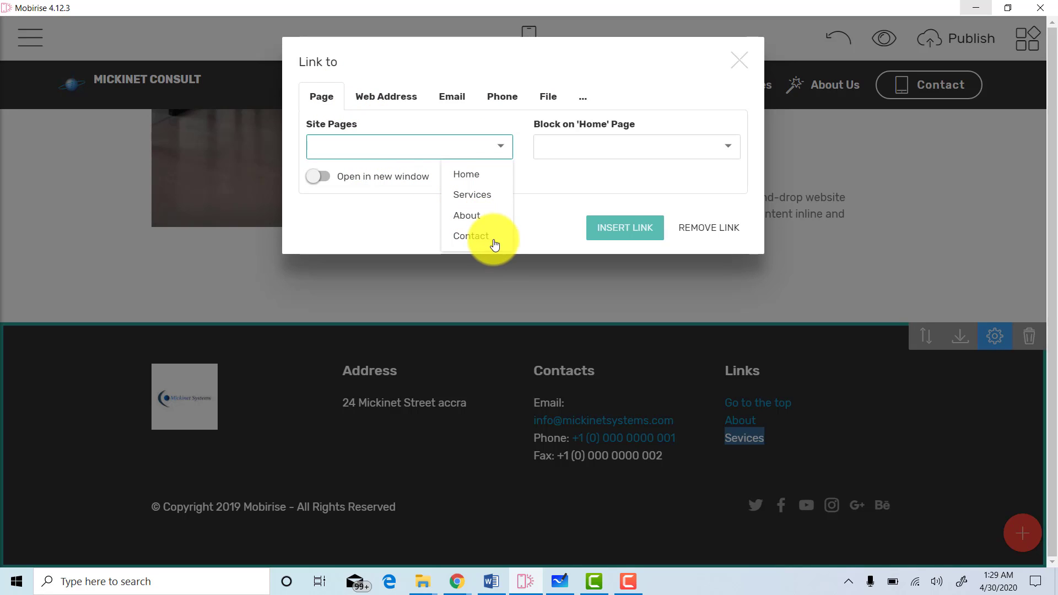
left_click(474, 201)
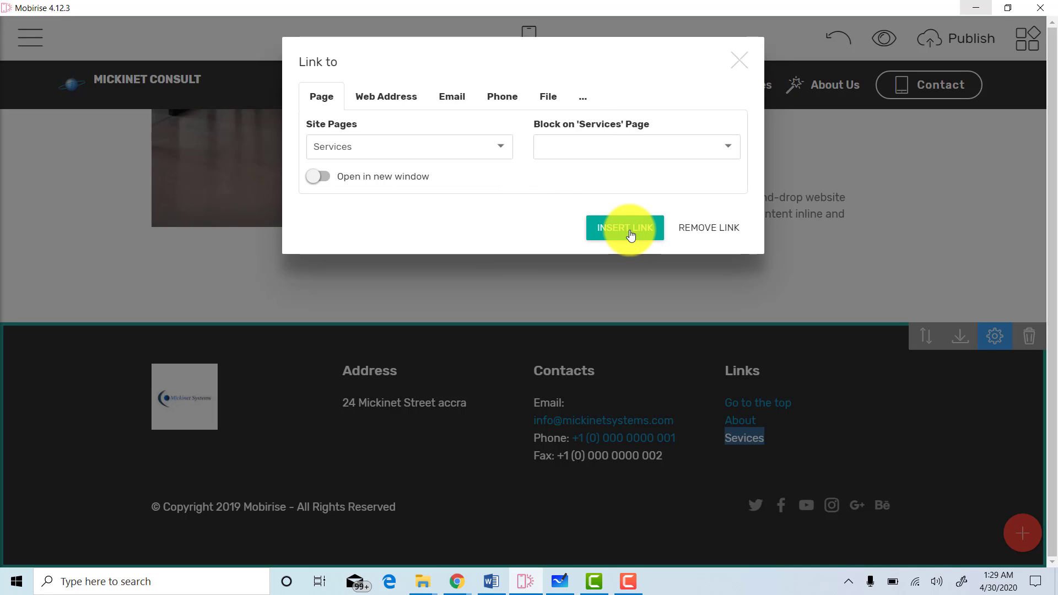
left_click(631, 234)
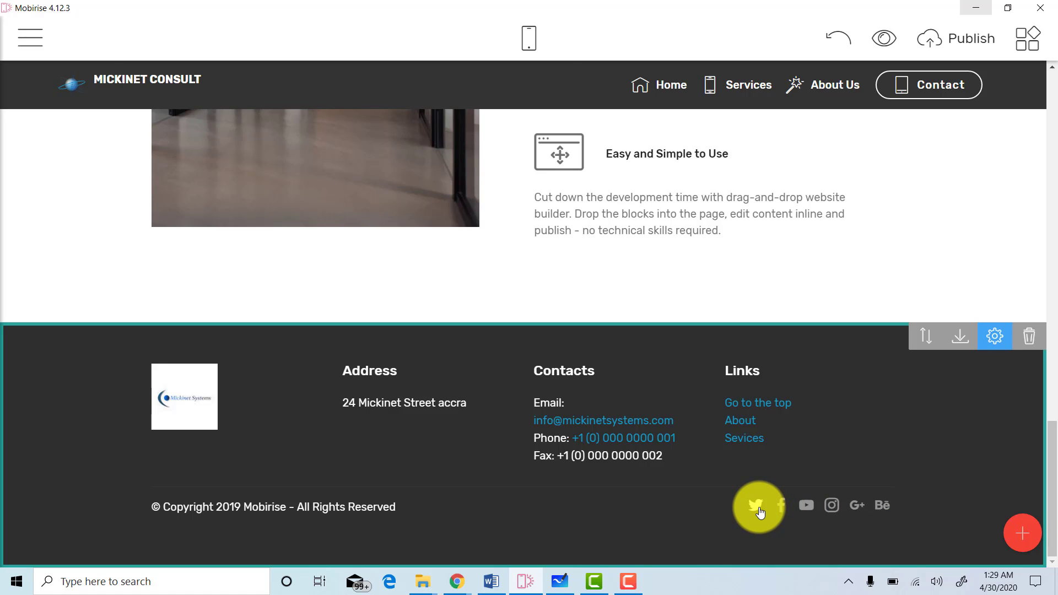
left_click(755, 505)
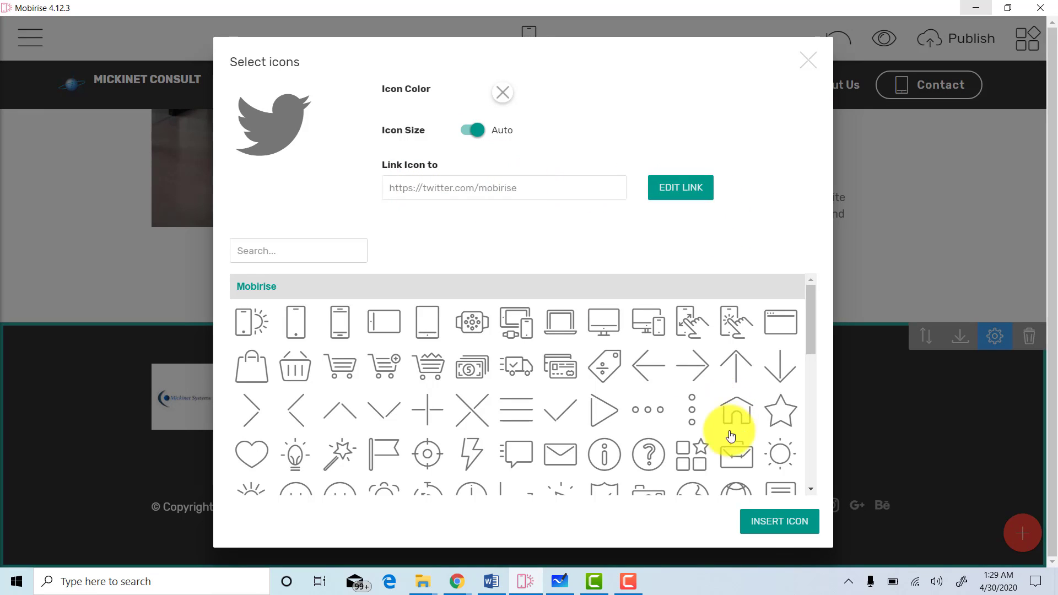
left_click(814, 63)
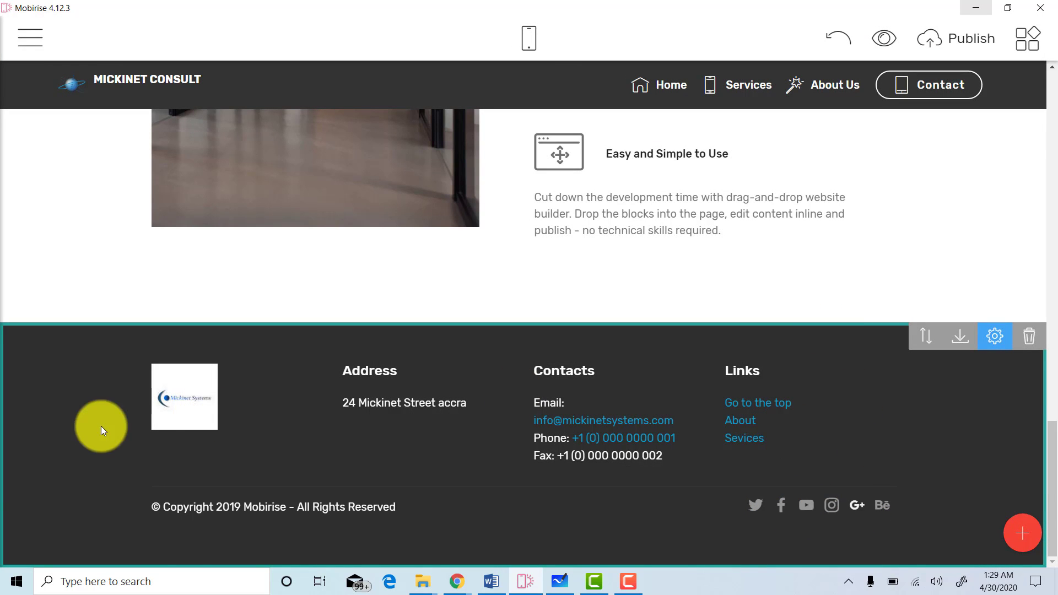
Edit the copyright to read '© Copyright 2020 Mickinet Consult - All Rights Reserved'.
left_click(284, 508)
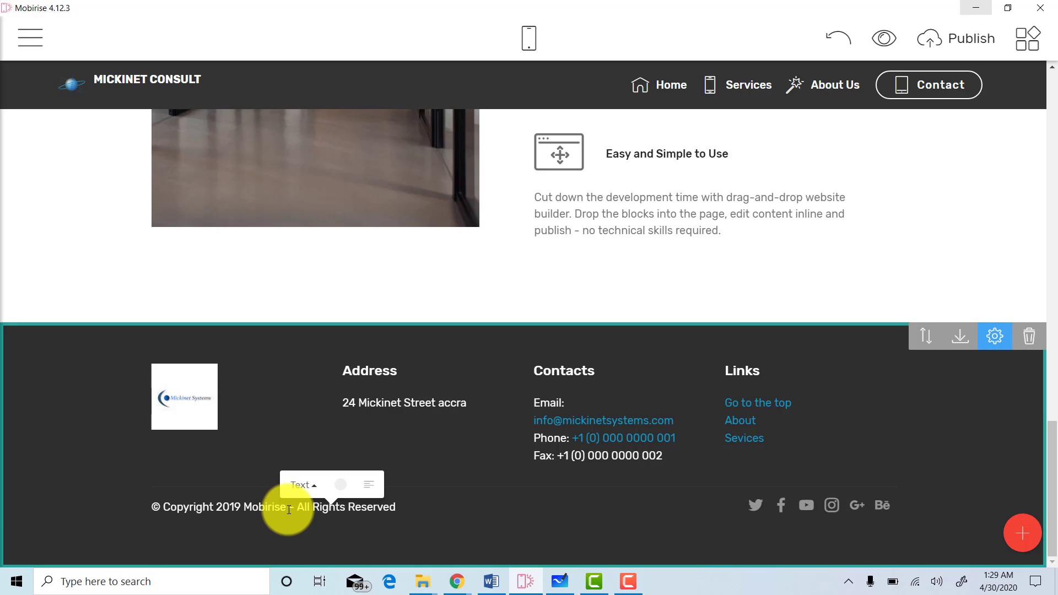
double_click(267, 510)
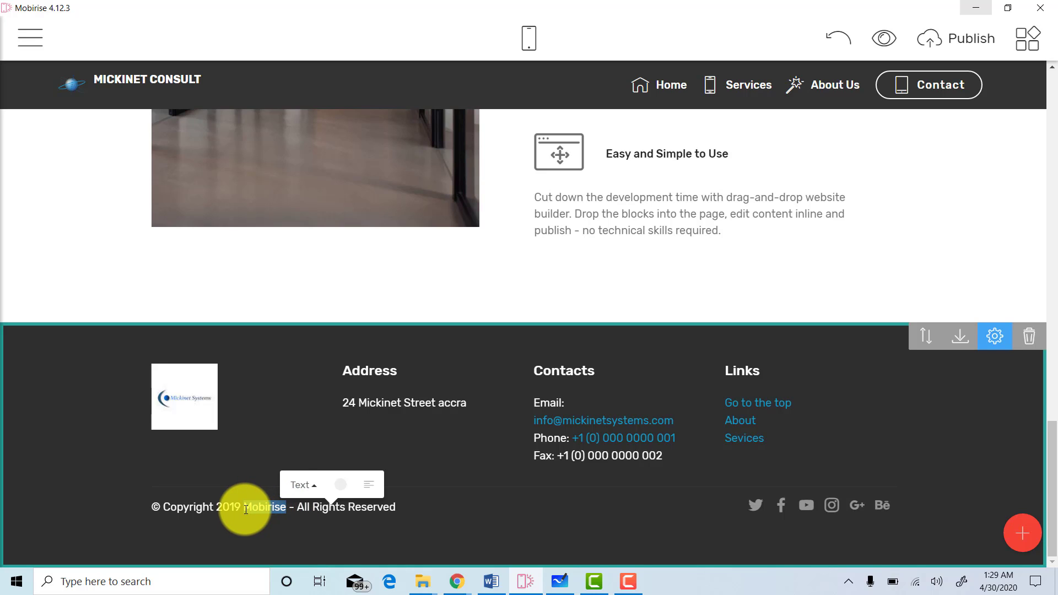
type("Mickin")
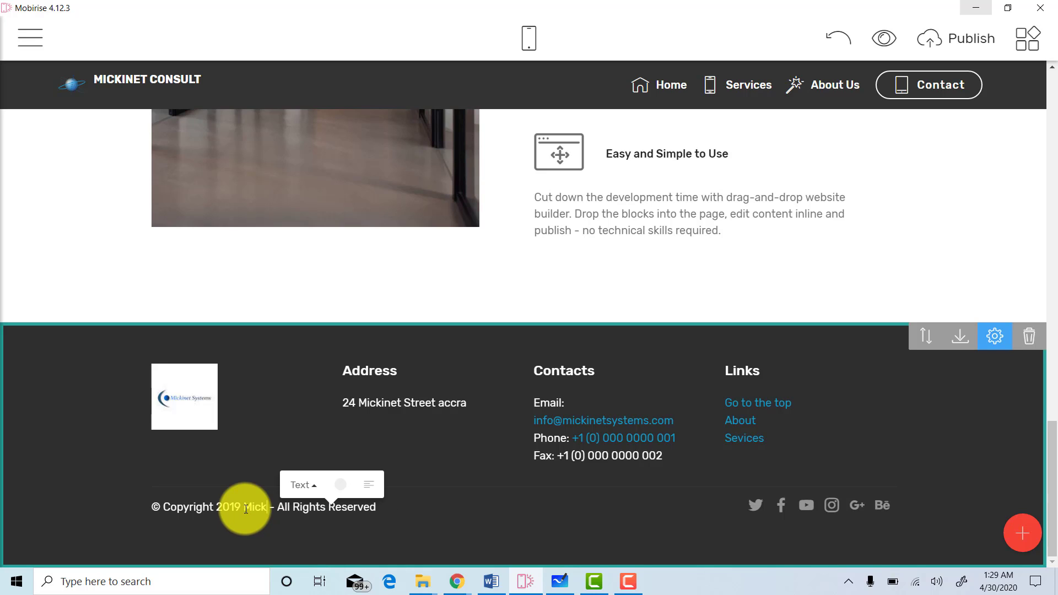
type("et")
type(" c")
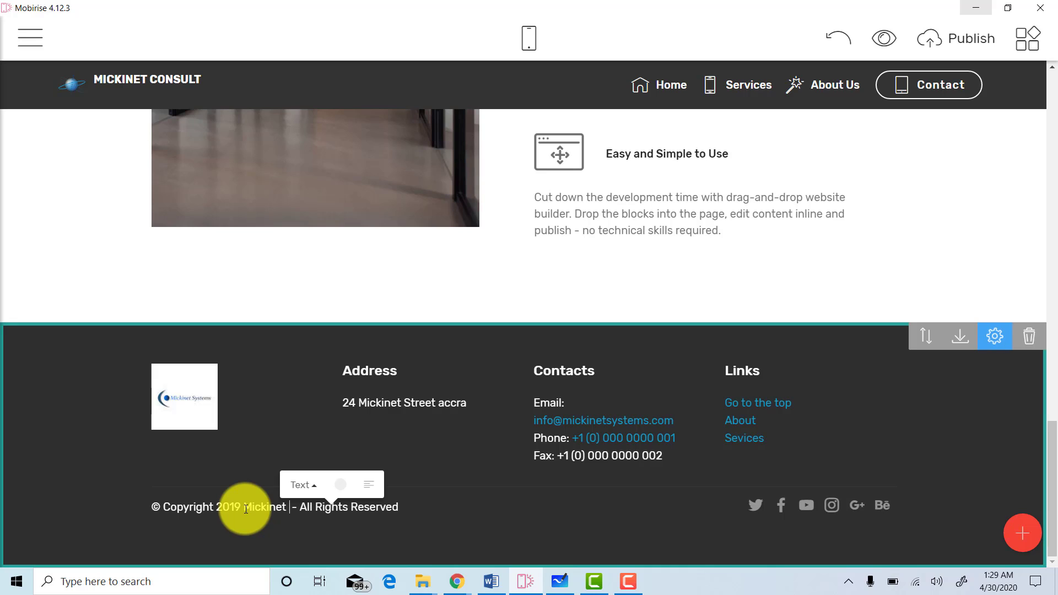
key("BackSpace")
type("Cons")
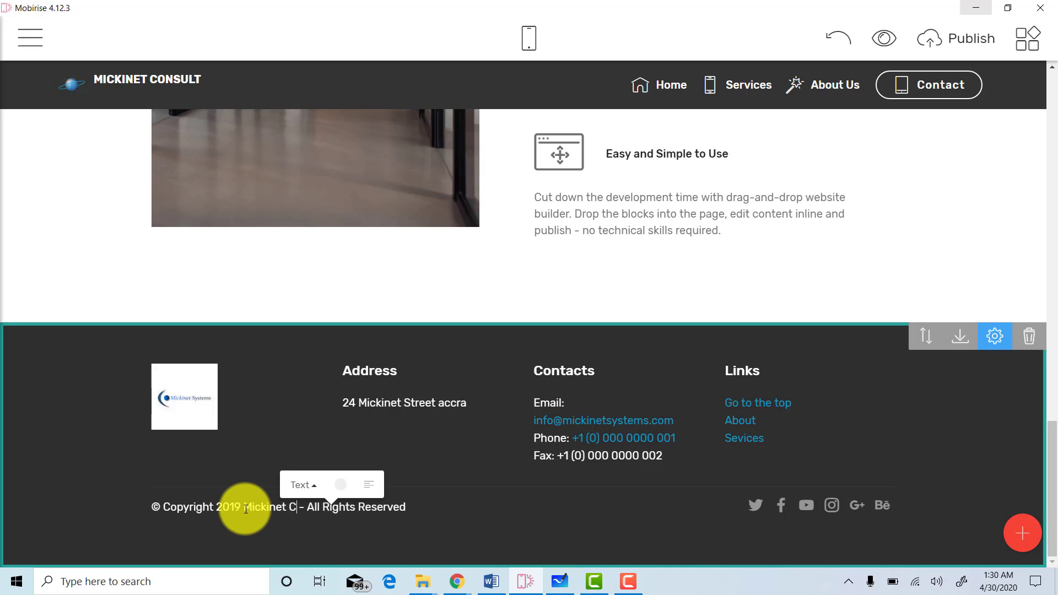
type("ult")
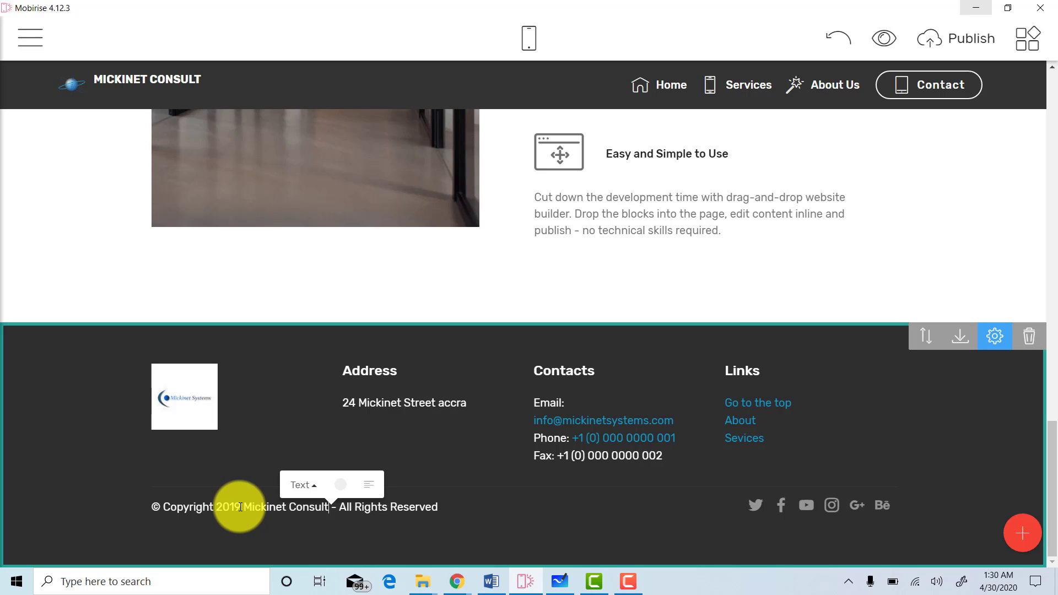
key("BackSpace")
key("BackSpace")
type("20")
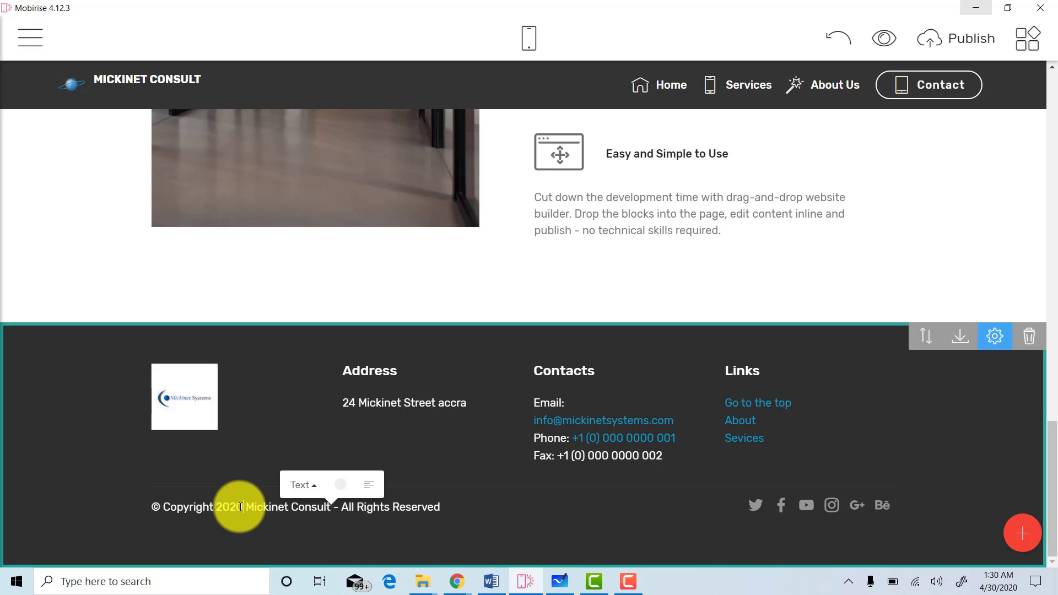
left_click(503, 536)
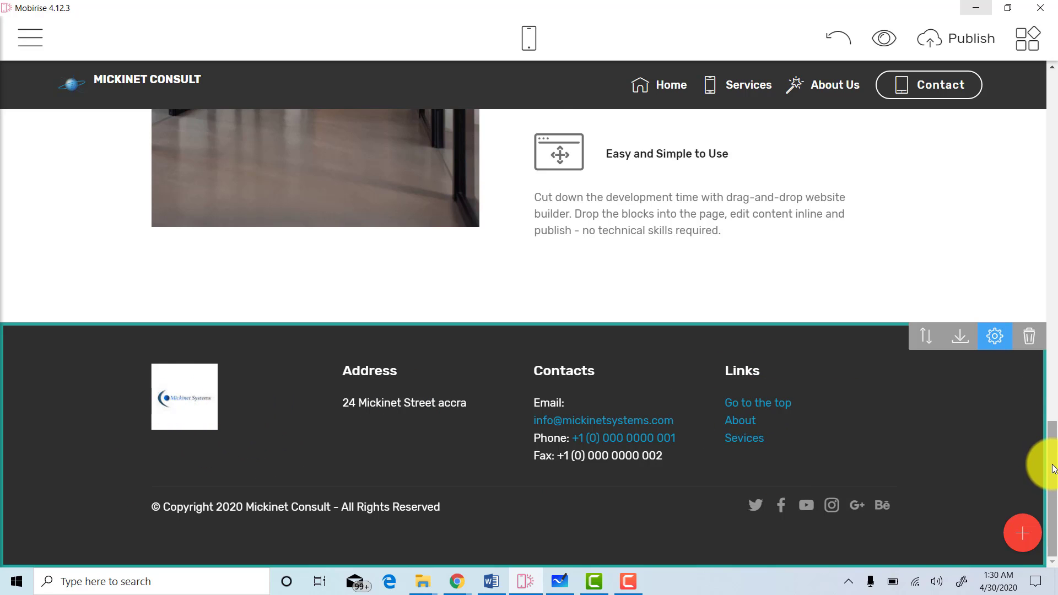
Check the phone layout, switch back to desktop view, and launch the browser preview.
left_click_drag(1054, 469, 1053, 76)
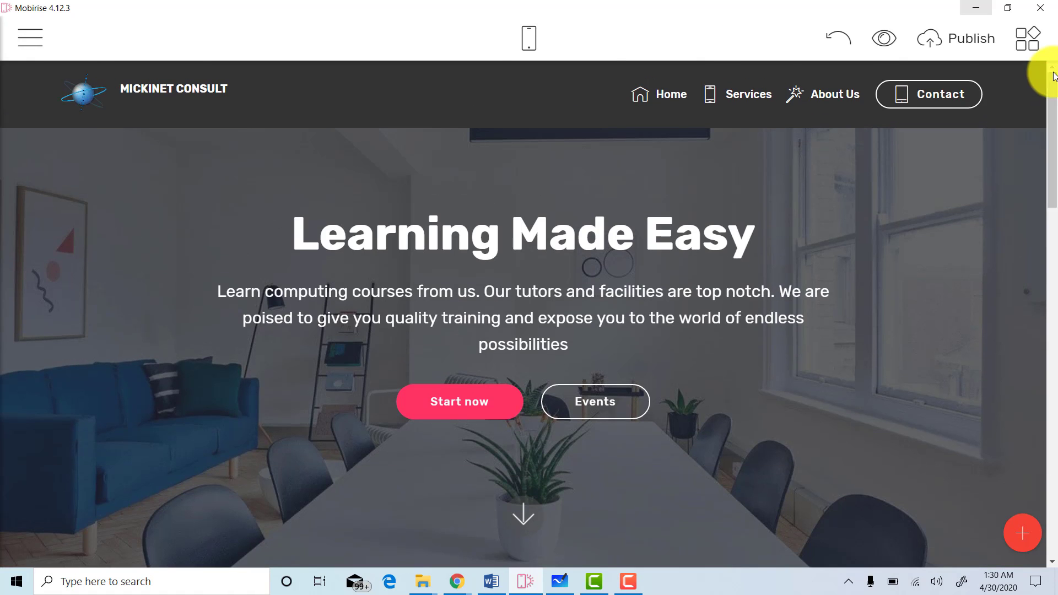
left_click(529, 41)
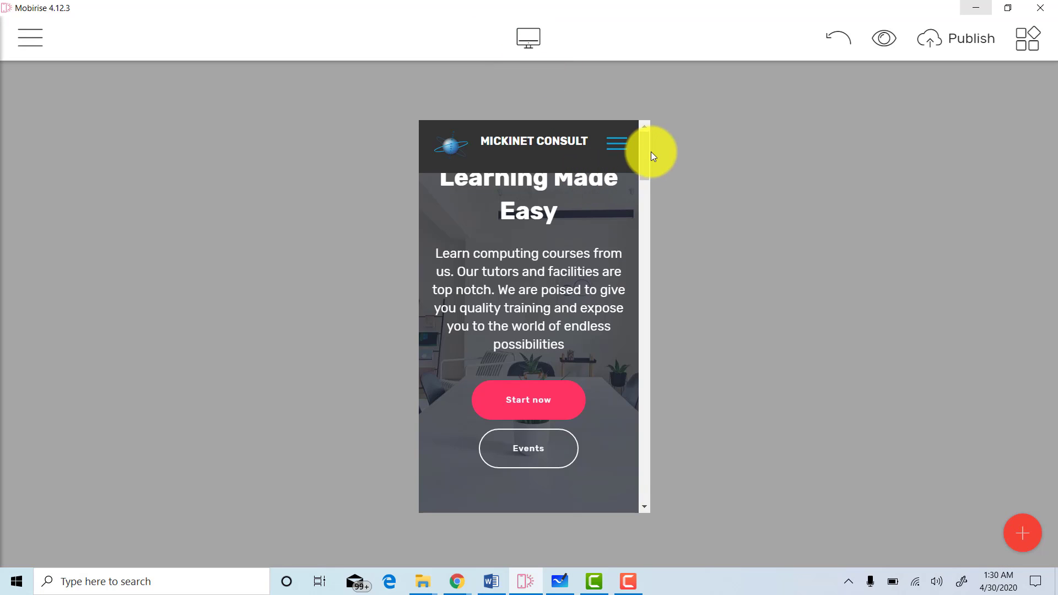
mouse_move(644, 154)
left_mouse_down()
mouse_move(617, 382)
mouse_move(619, 488)
mouse_move(602, 340)
mouse_move(628, 146)
left_mouse_up()
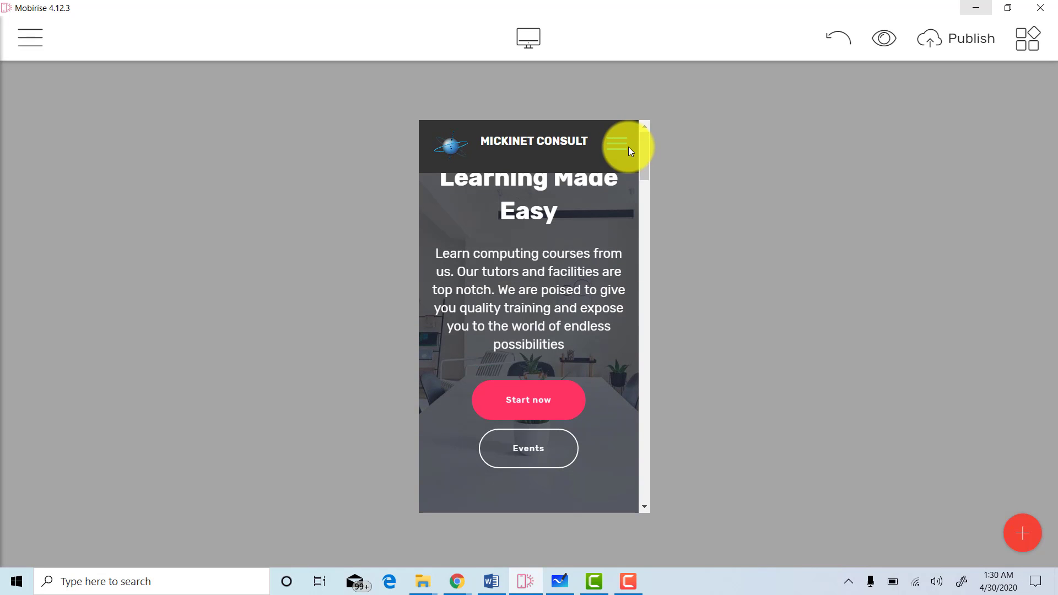
left_click(529, 39)
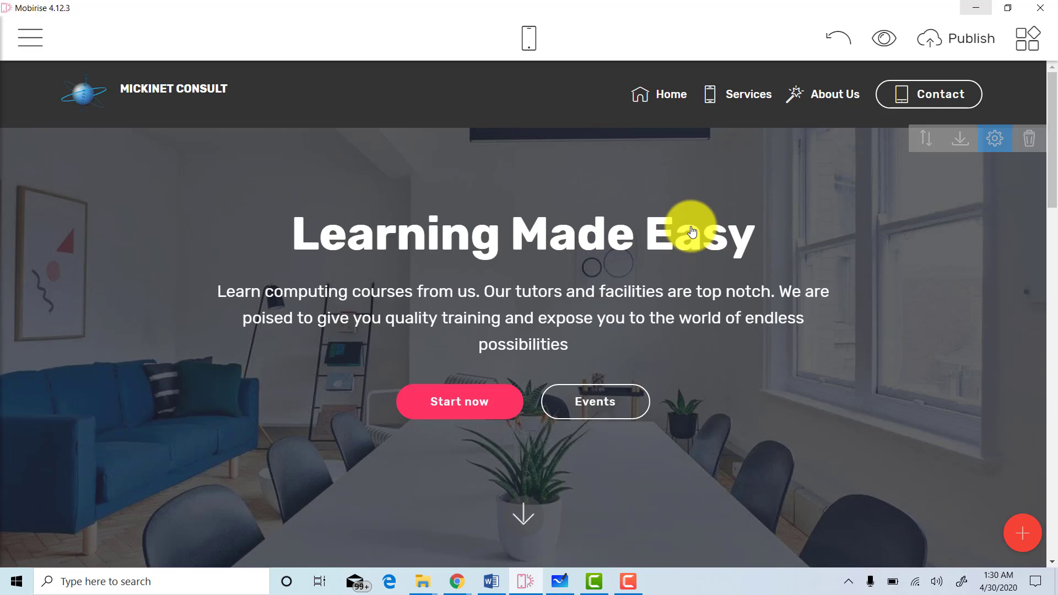
left_click(884, 40)
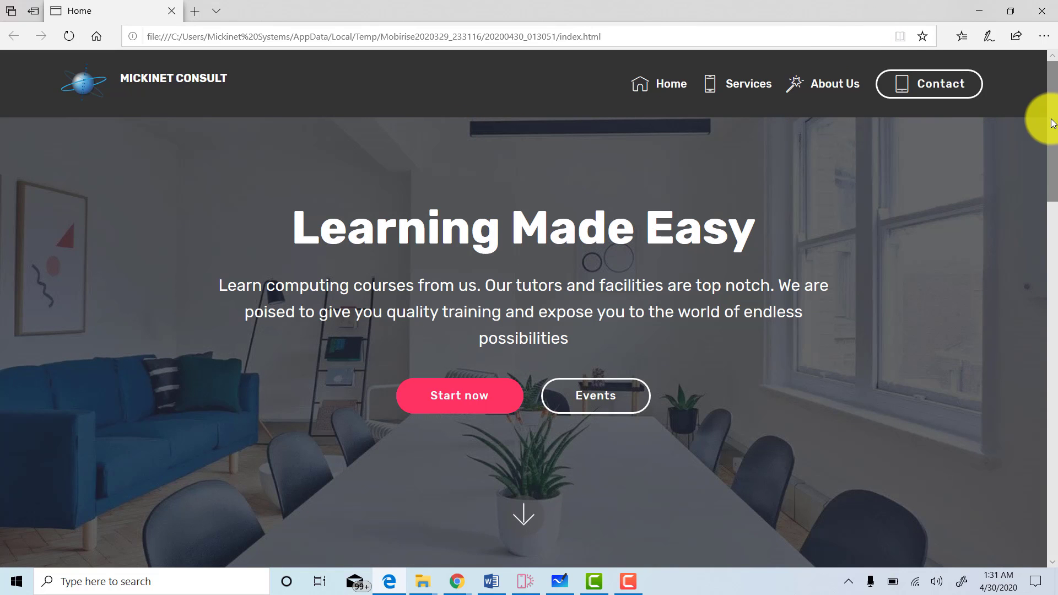
Test a menu item and the footer's 'Go to the top' link in the Edge preview.
scroll(1050, 132, "down", 3)
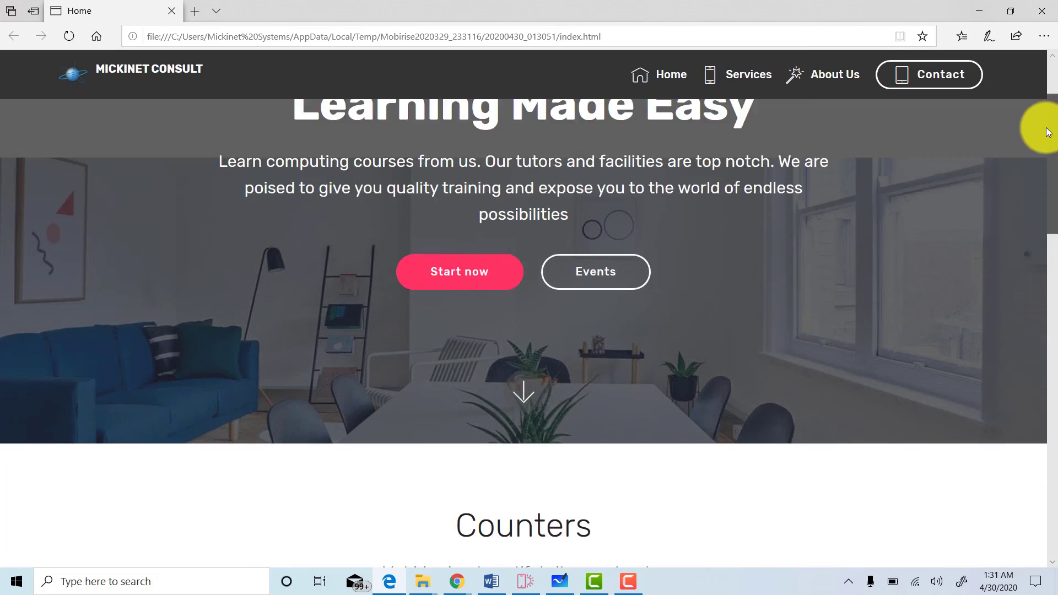
scroll(1039, 130, "up", 3)
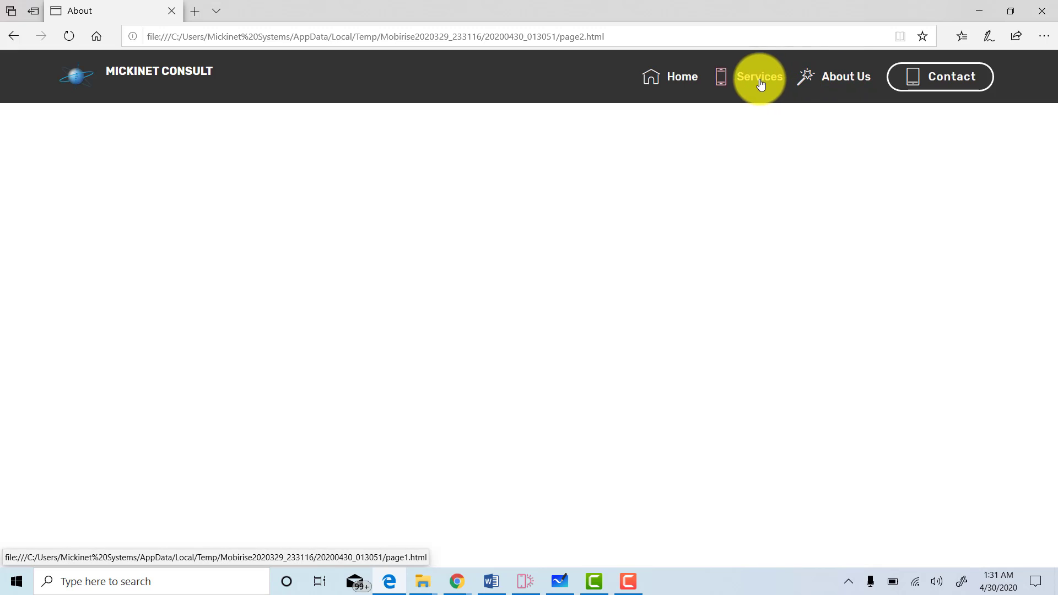
left_click(831, 85)
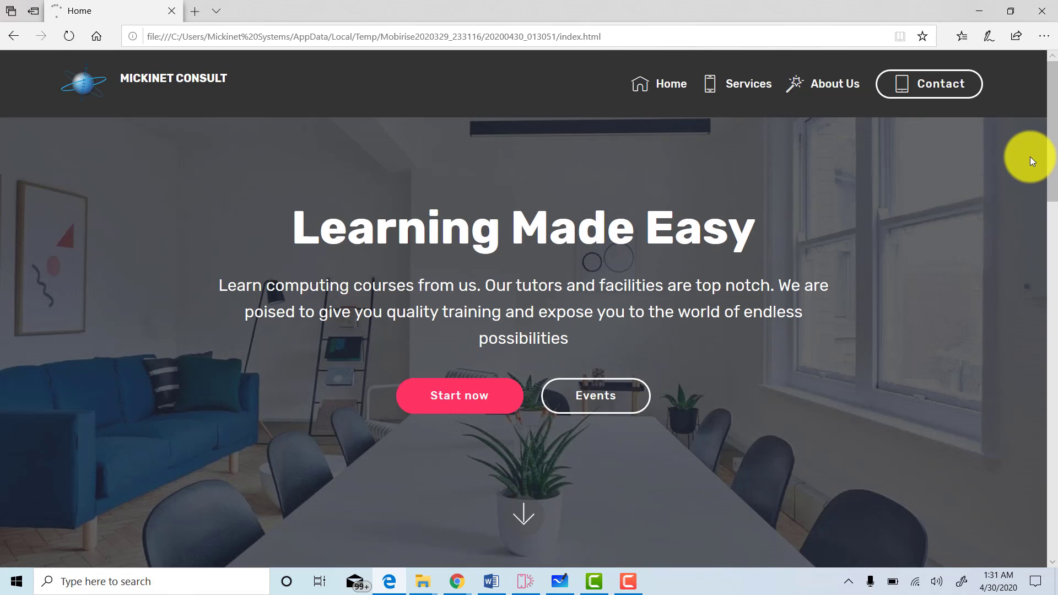
left_click_drag(1055, 135, 1032, 513)
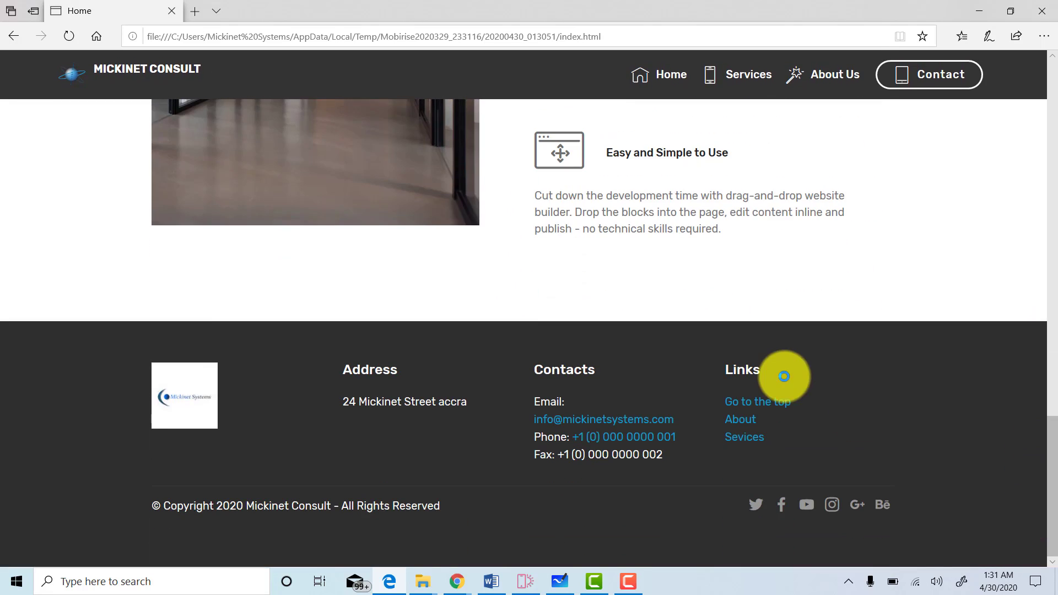
left_click(758, 403)
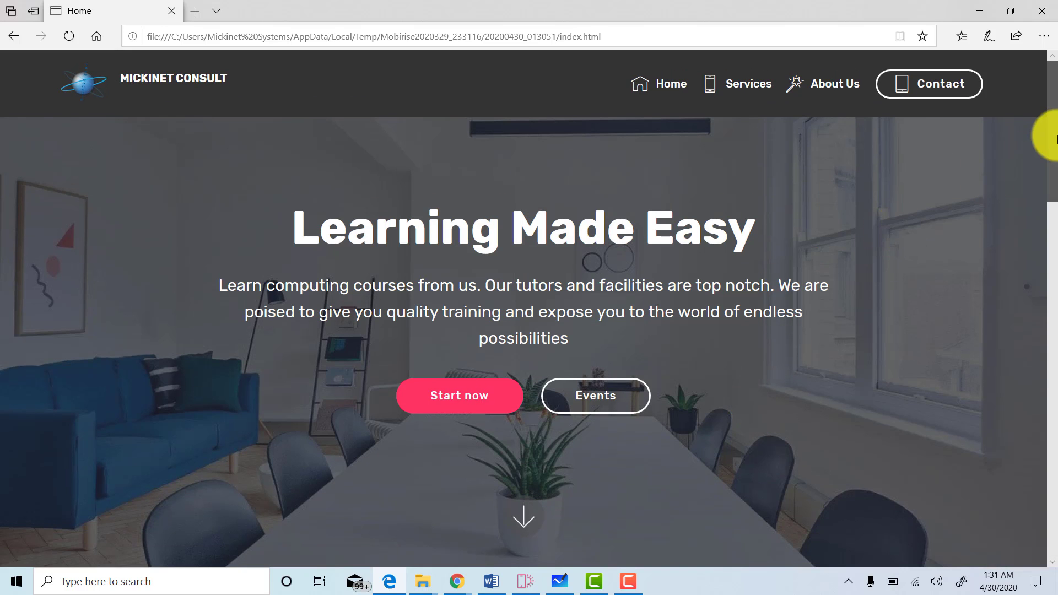
left_click_drag(1050, 193, 1042, 504)
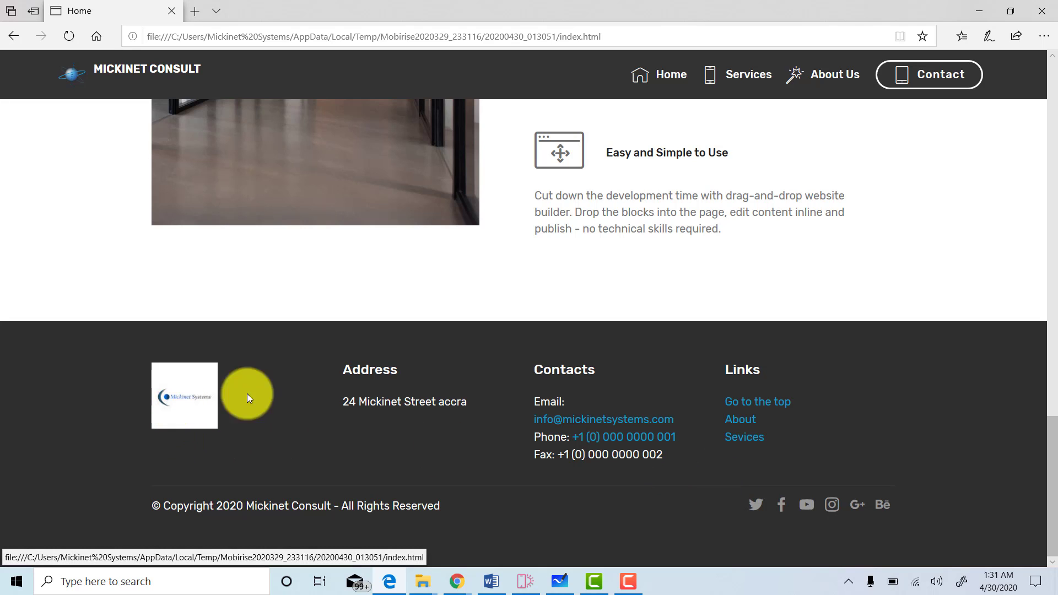
left_click(597, 423)
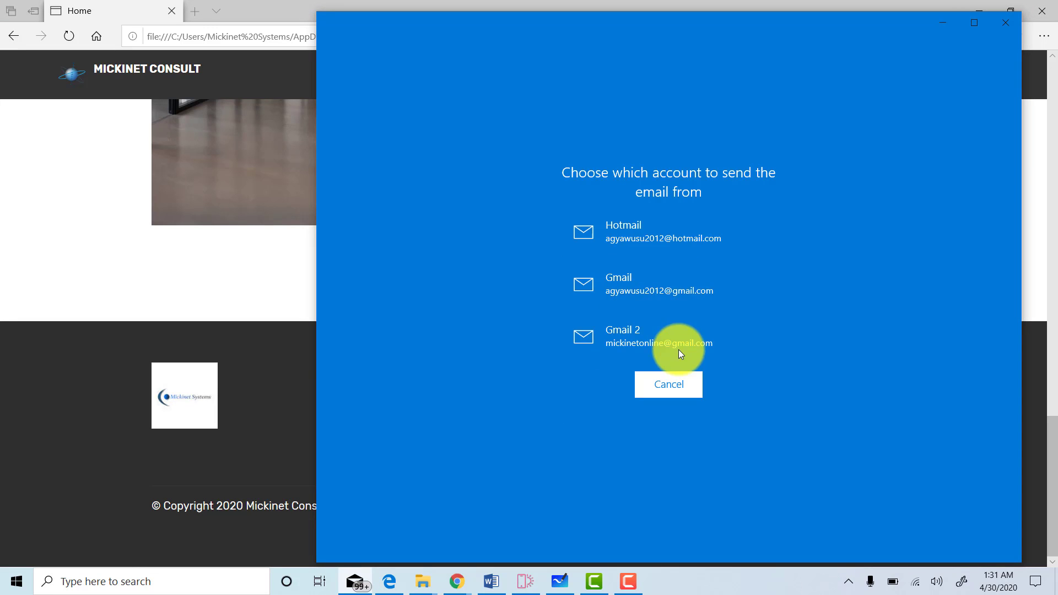
left_click(1006, 24)
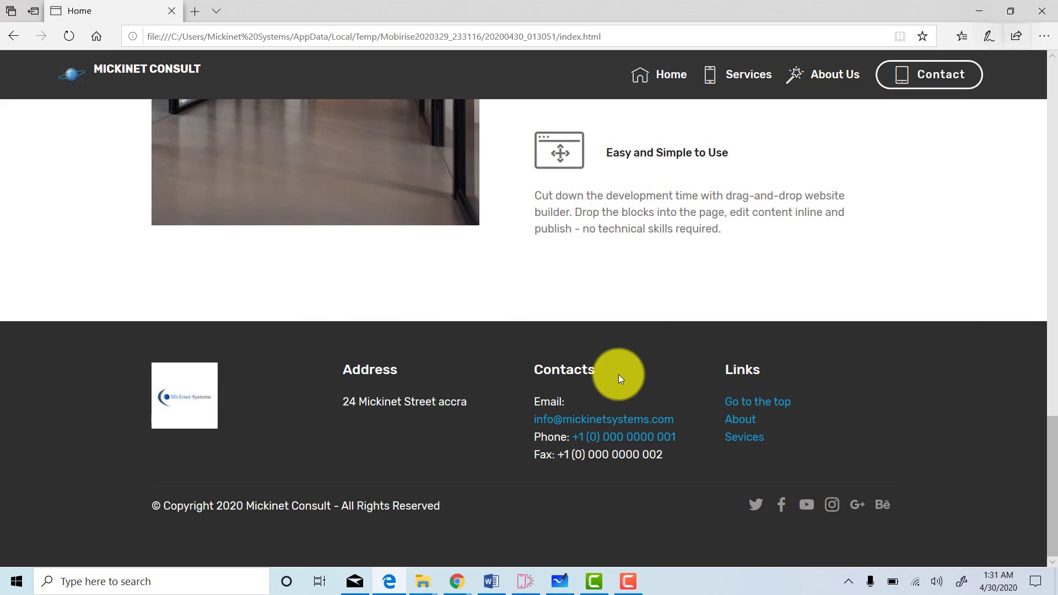
left_click(614, 442)
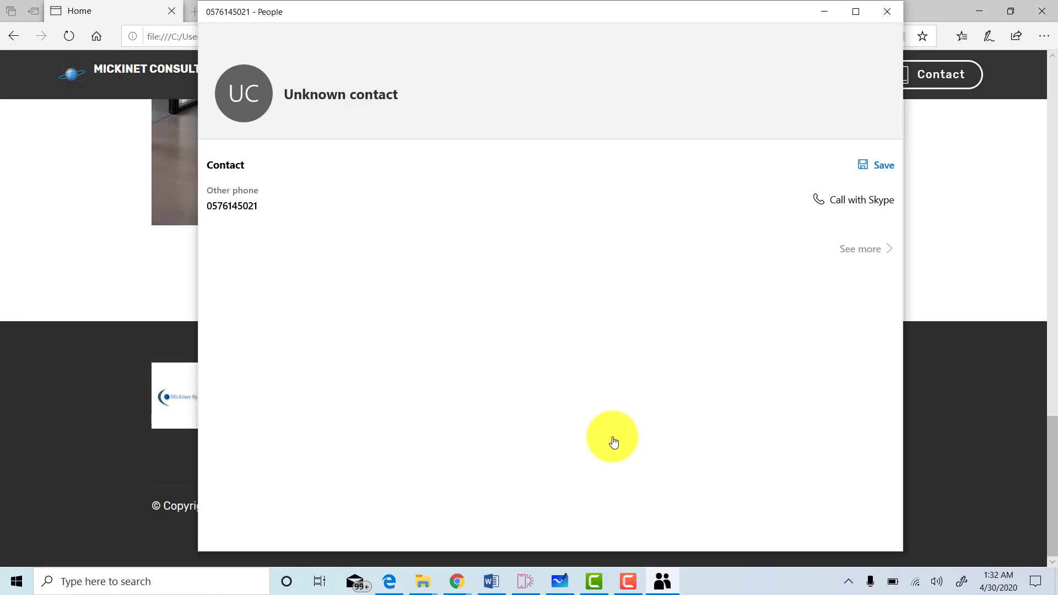
left_click(893, 11)
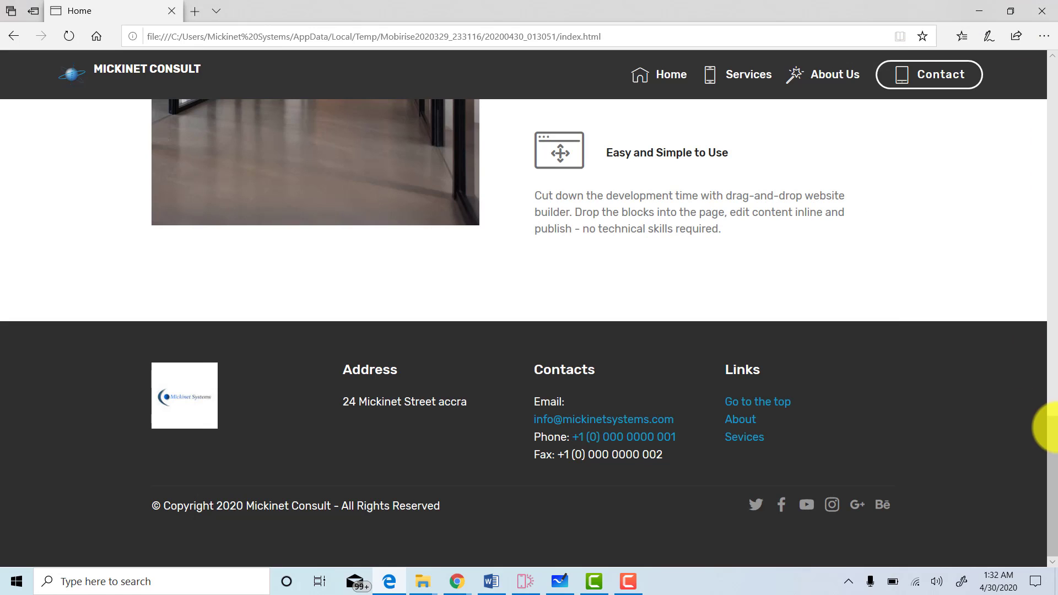
left_click_drag(1055, 444, 1051, 108)
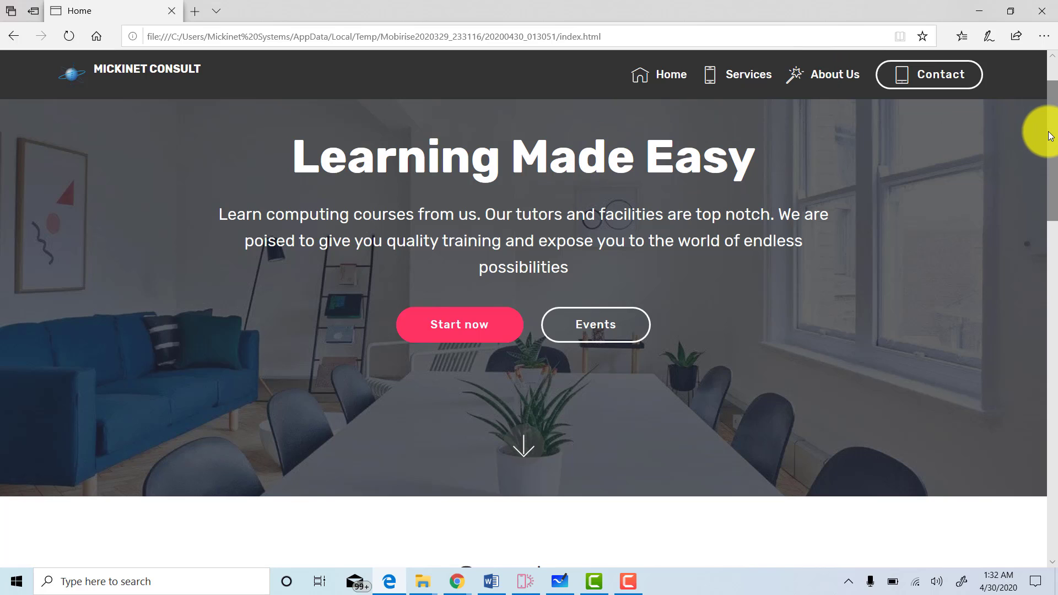
left_click_drag(1050, 136, 1047, 83)
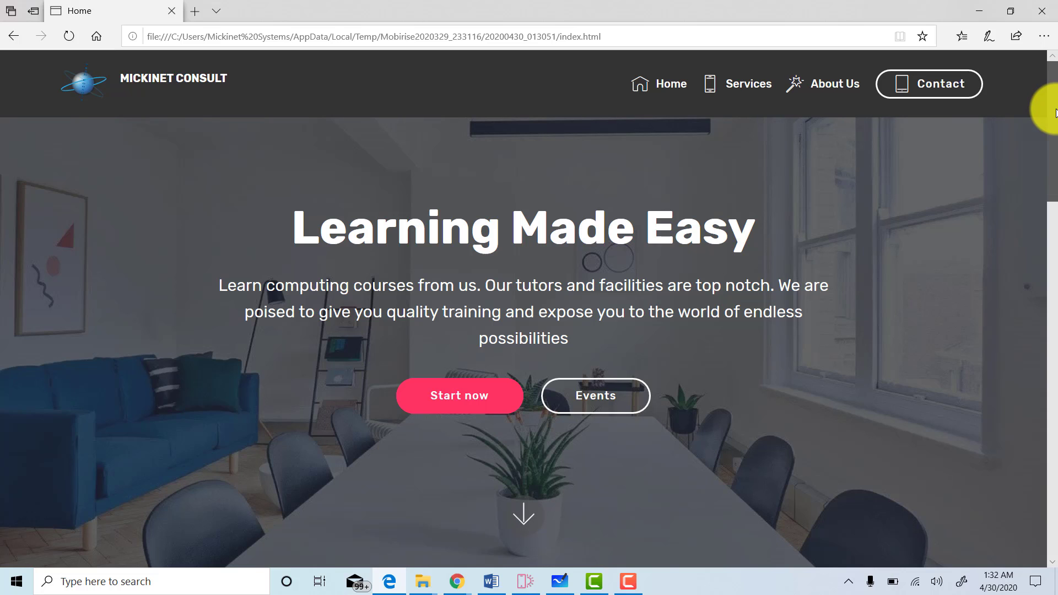
left_click_drag(1055, 113, 1054, 192)
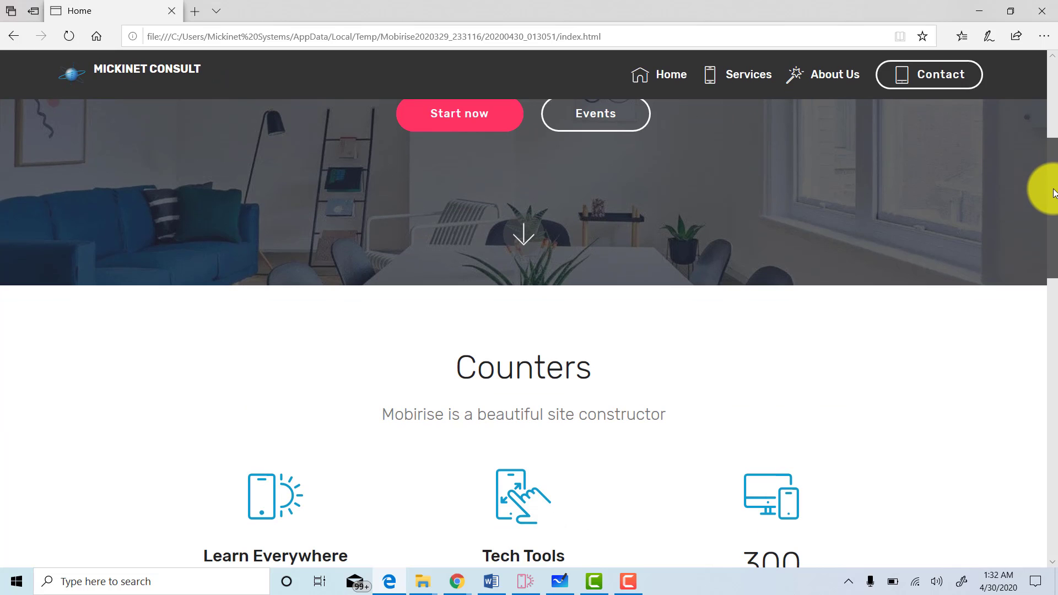